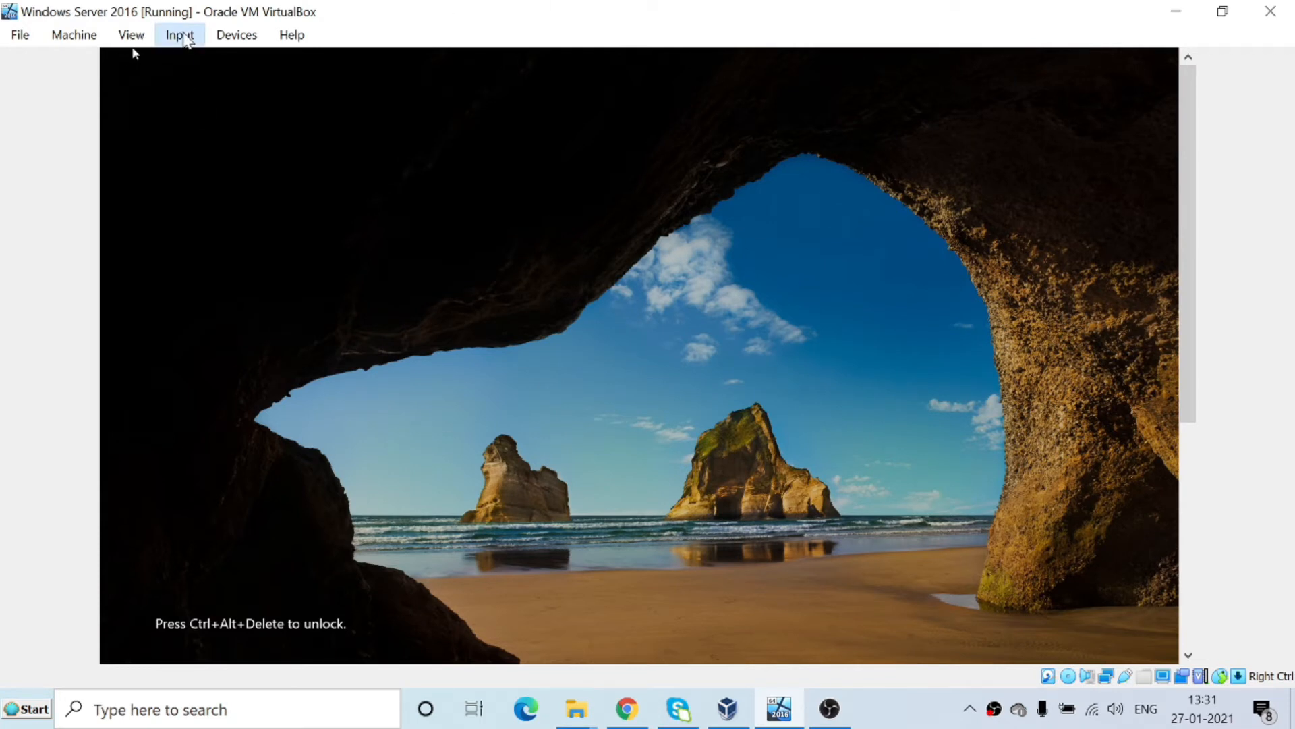
Send Ctrl-Alt-Del to the Windows Server 2016 VM and sign in with the administrator password.
{"action": "left_click", "coordinate": [187, 39]}
{"action": "mouse_move", "coordinate": [217, 62]}
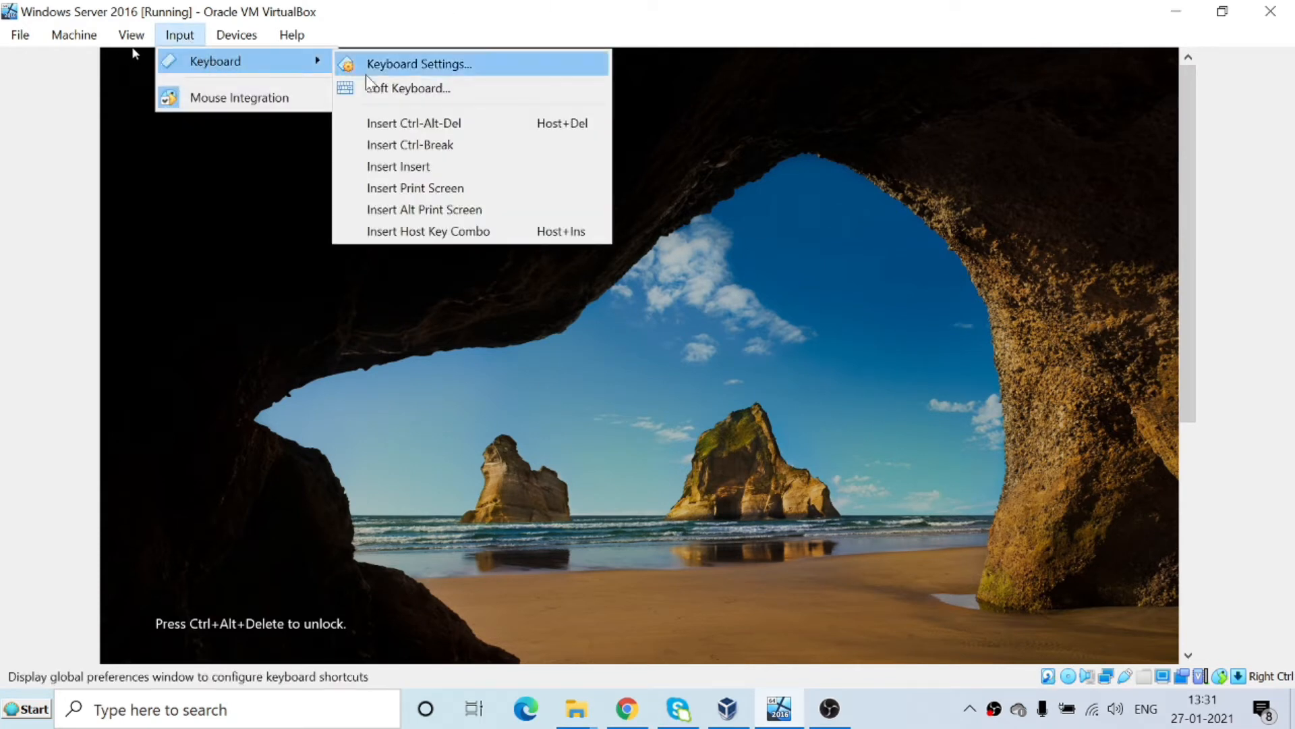
{"action": "left_click", "coordinate": [402, 127]}
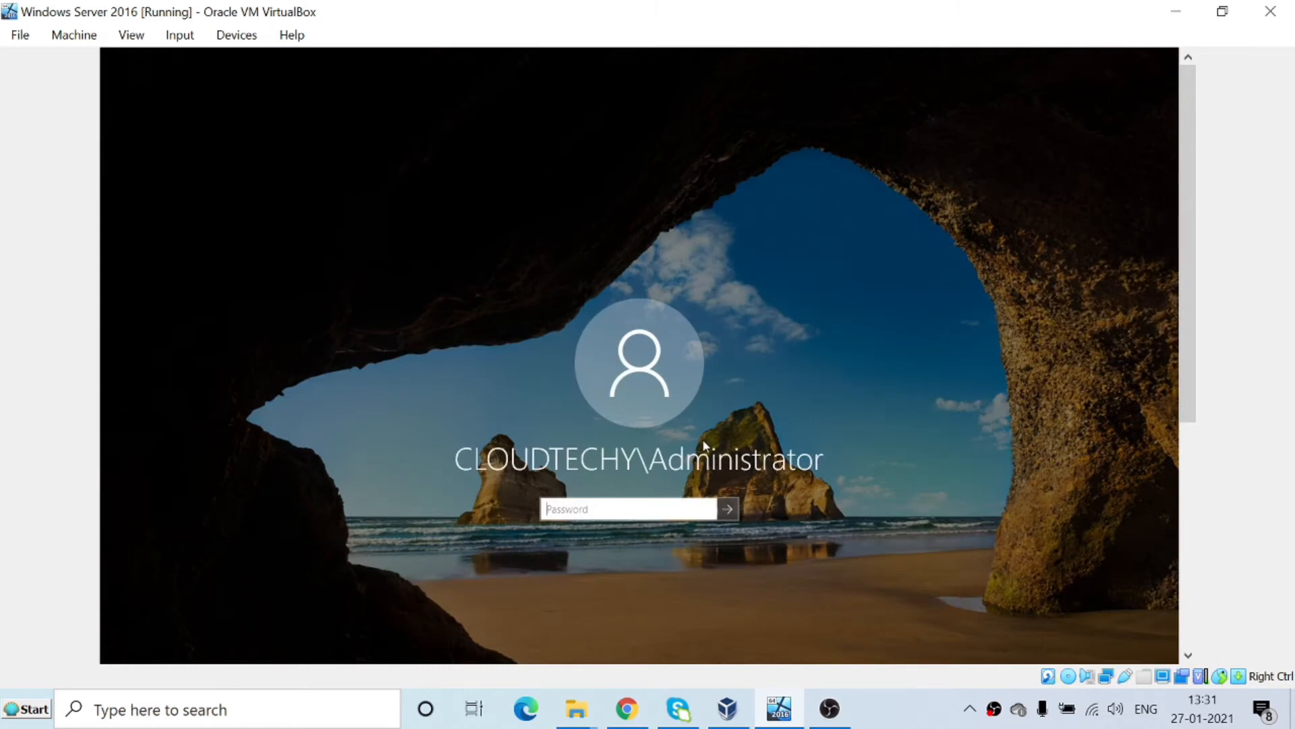
{"action": "type", "text": "**********"}
{"action": "key", "text": "Return"}
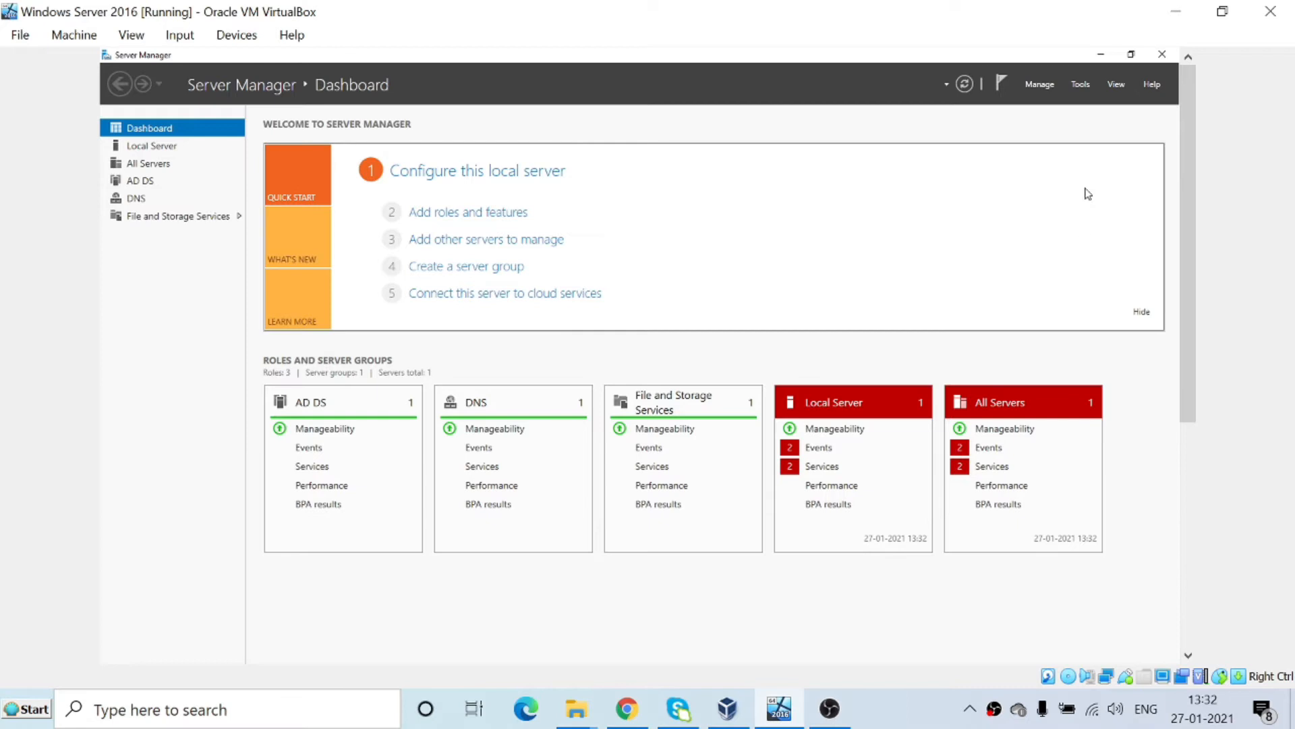
Launch Active Directory Users and Computers from Tools, close Server Manager, and maximize the console.
{"action": "left_click", "coordinate": [1088, 91]}
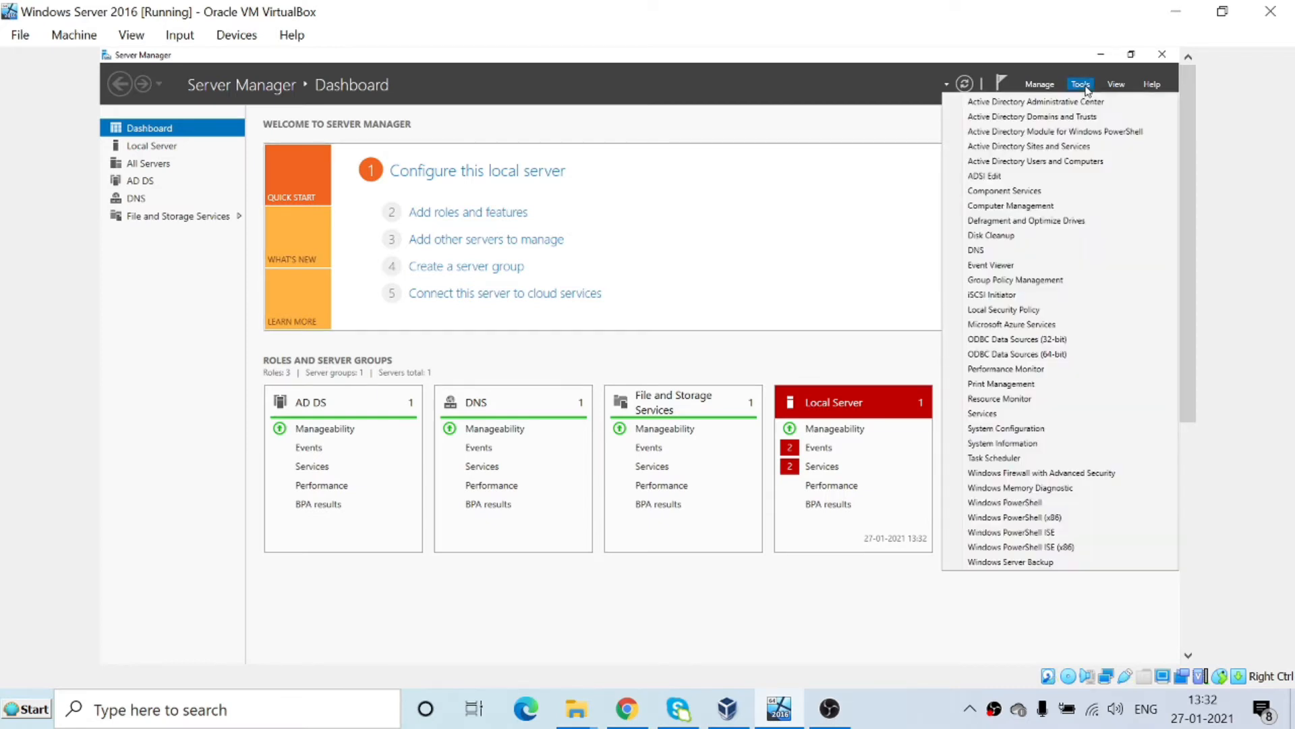
{"action": "left_click", "coordinate": [1082, 161]}
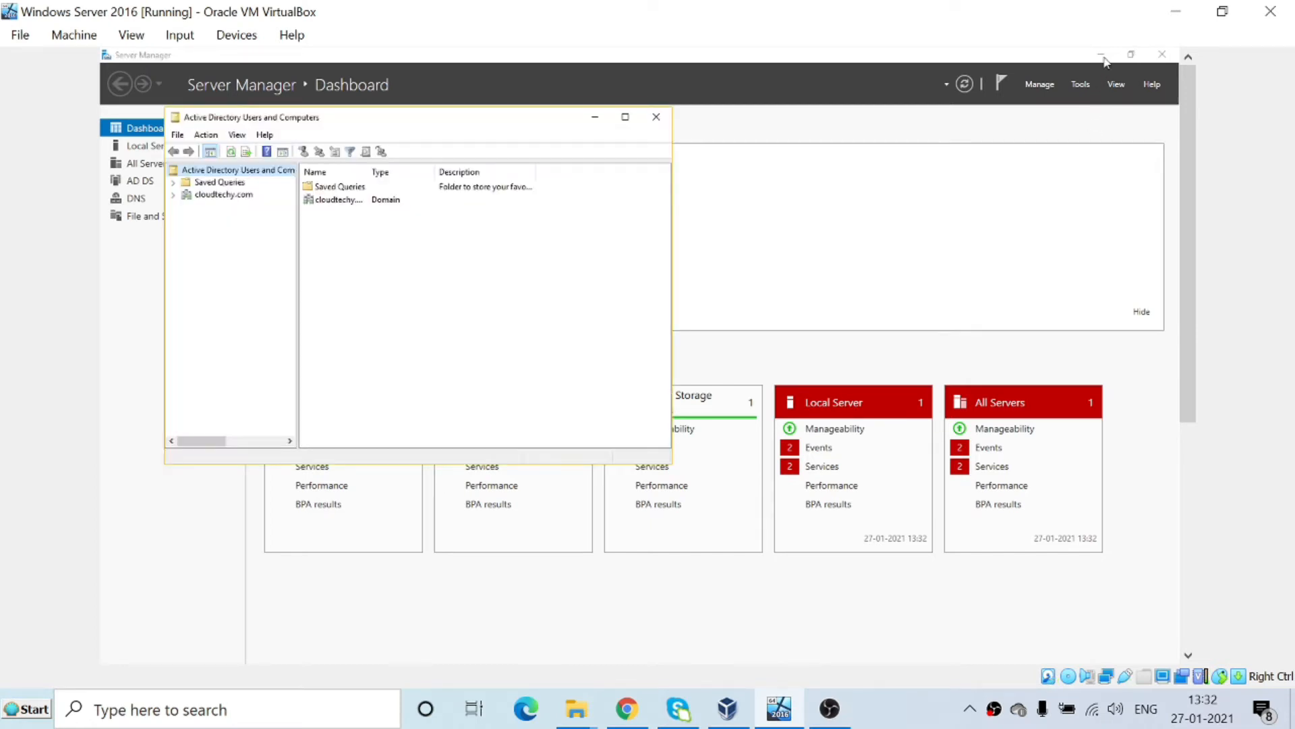
{"action": "left_click", "coordinate": [1160, 61]}
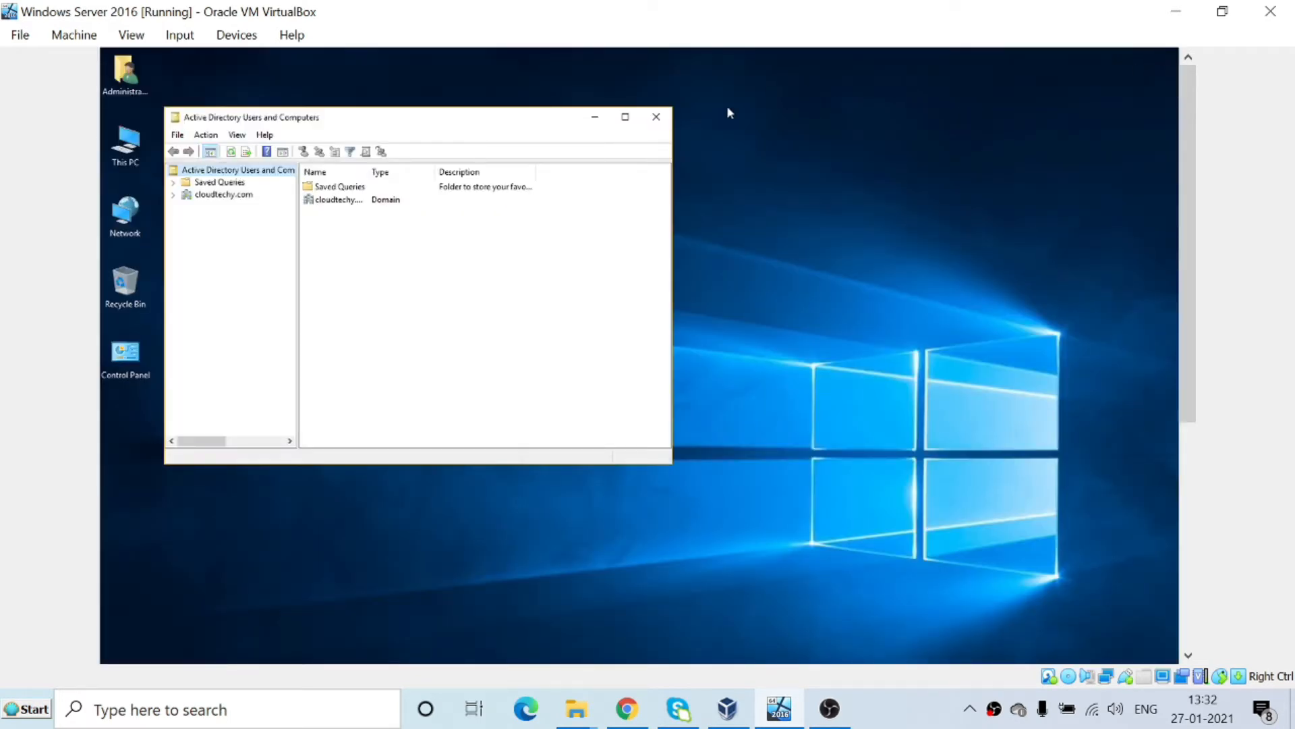
{"action": "left_click", "coordinate": [625, 118]}
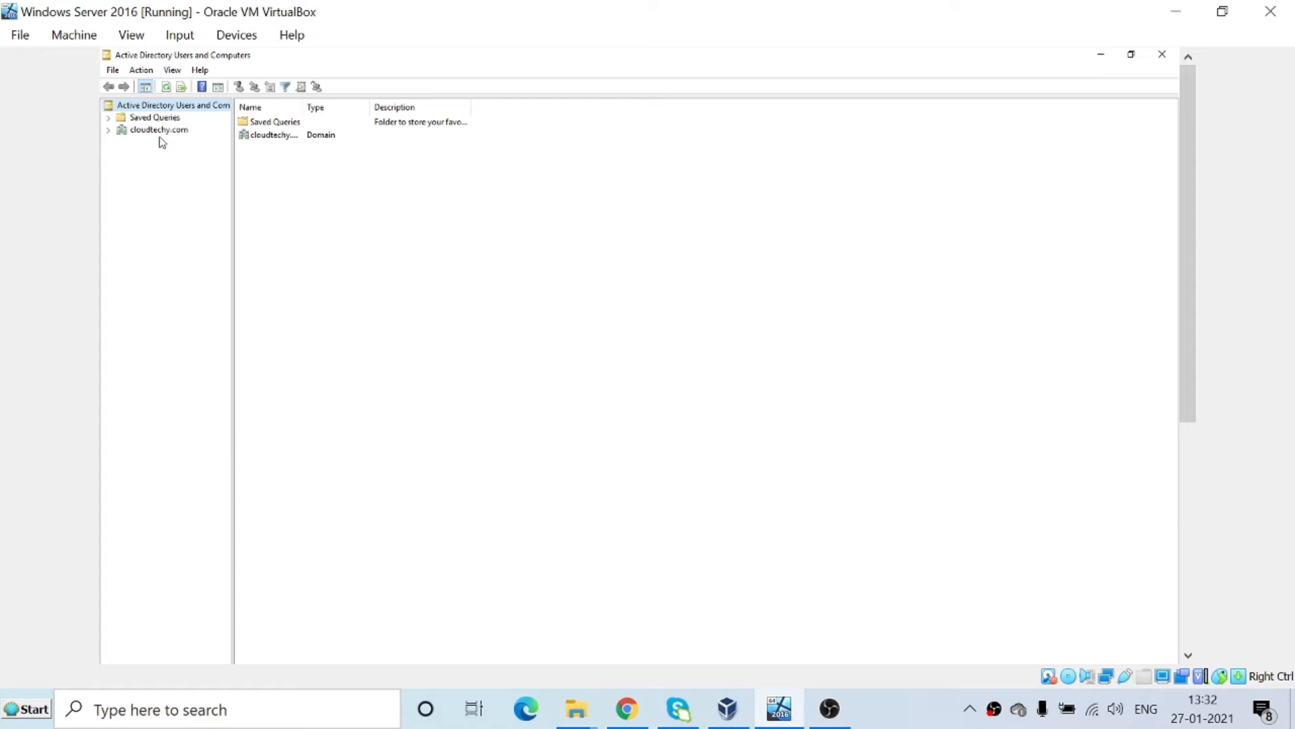
Expand cloudtechy.com and view the Builtin, Computers, Domain Controllers and Users containers in turn.
{"action": "left_click", "coordinate": [110, 135]}
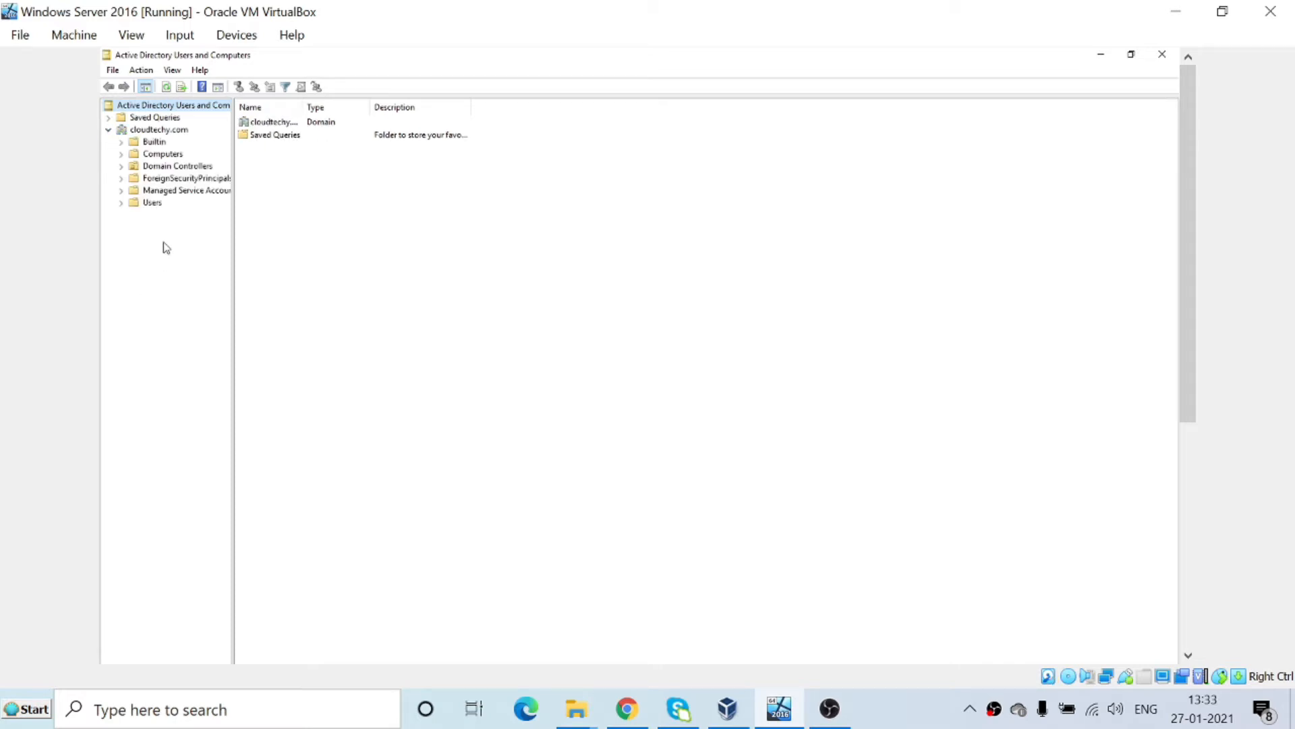
{"action": "left_click", "coordinate": [154, 143]}
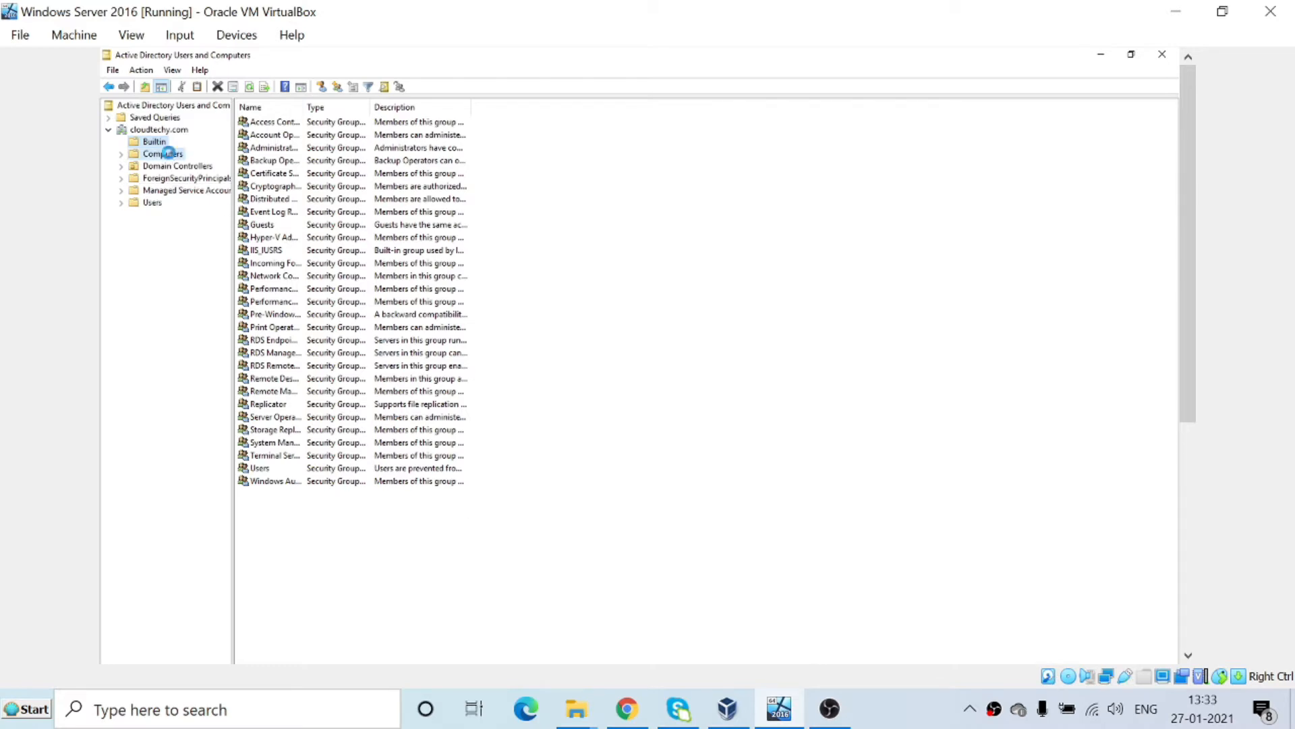
{"action": "left_click", "coordinate": [162, 155]}
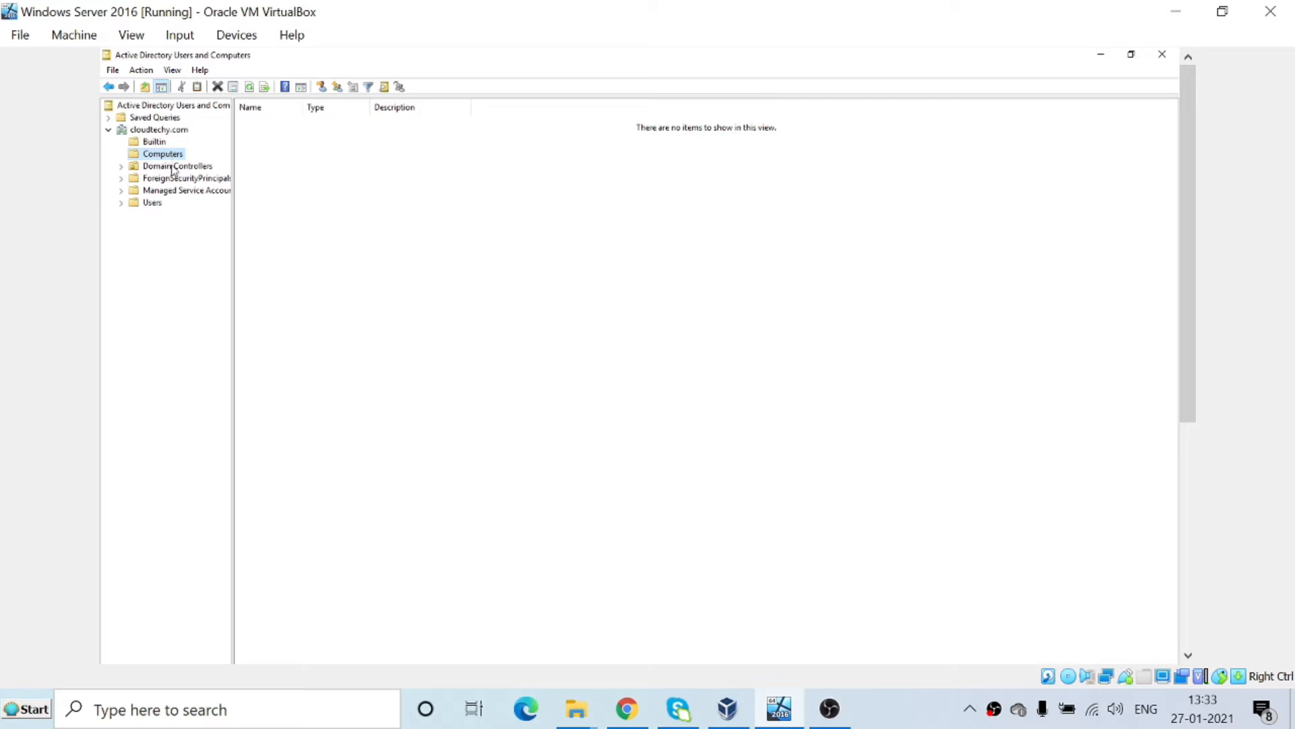
{"action": "left_click", "coordinate": [176, 170]}
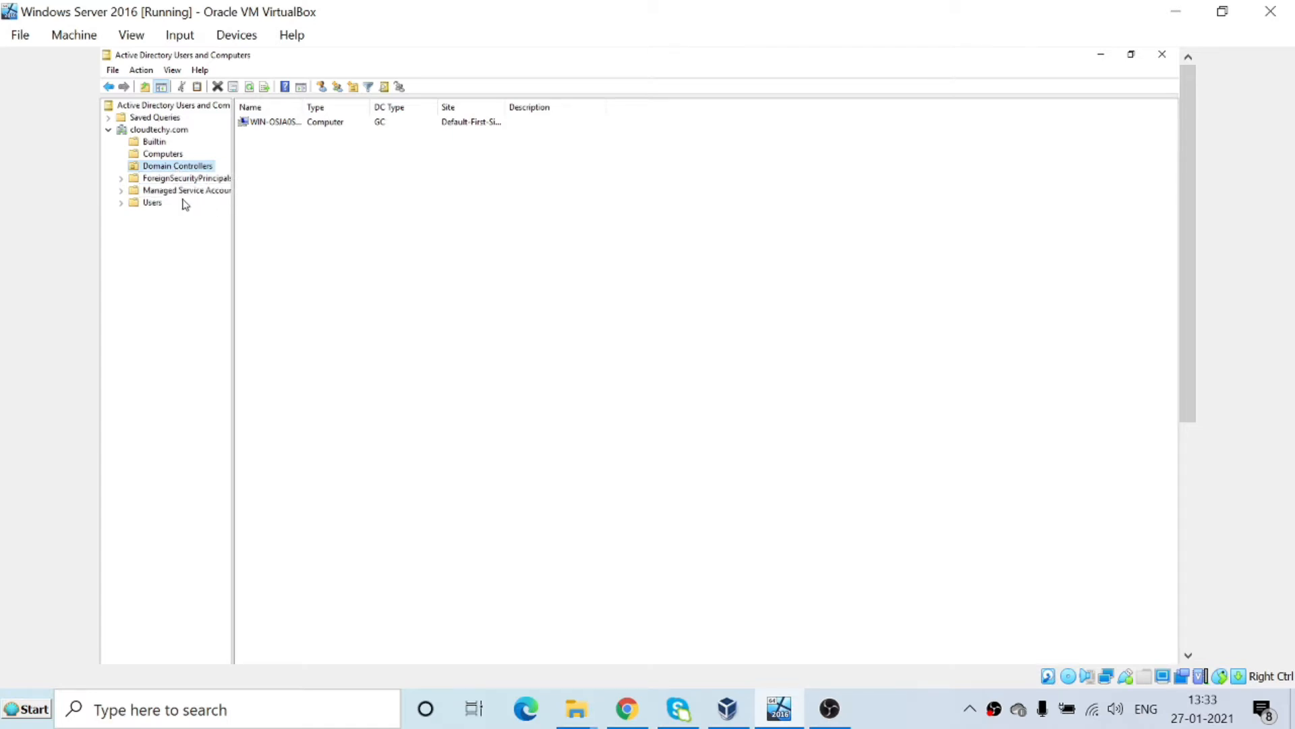
{"action": "left_click", "coordinate": [159, 206]}
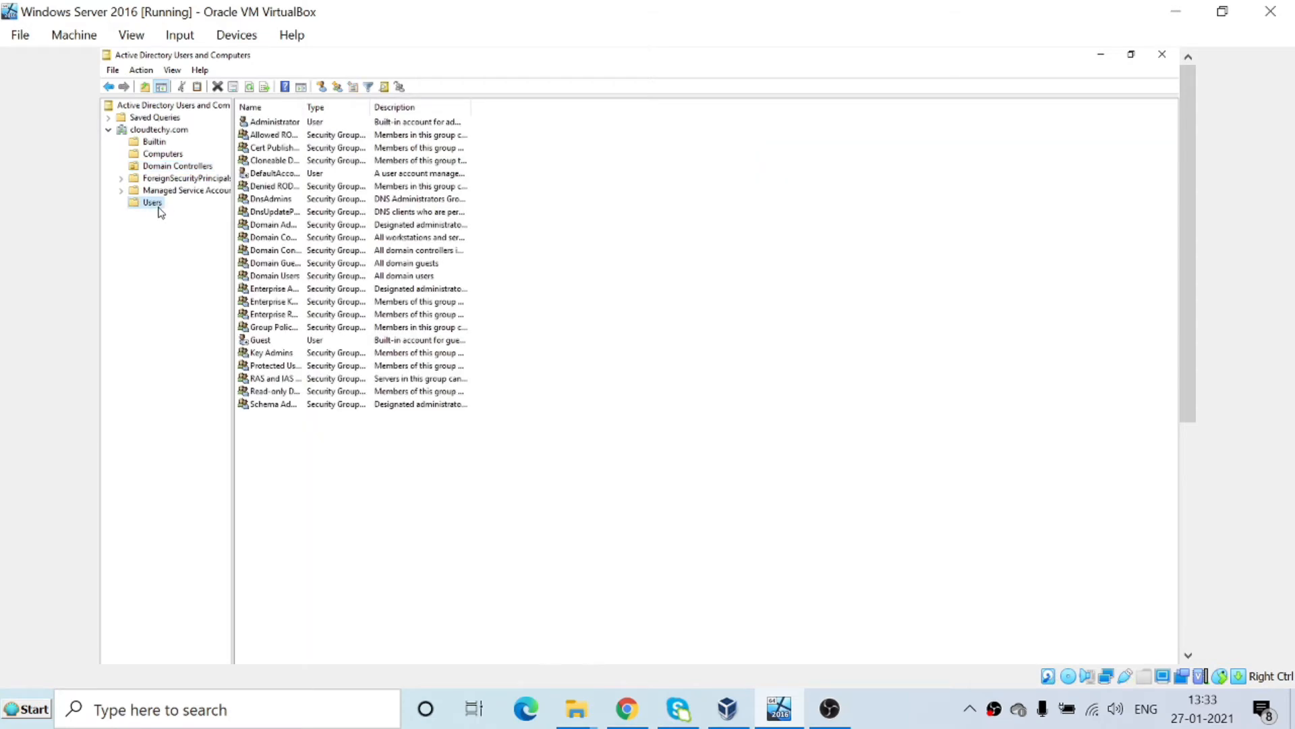
Select all entries in Users, clear the selection, and return to the cloudtechy.com root.
{"action": "left_click_drag", "start_coordinate": [541, 422], "coordinate": [276, 130]}
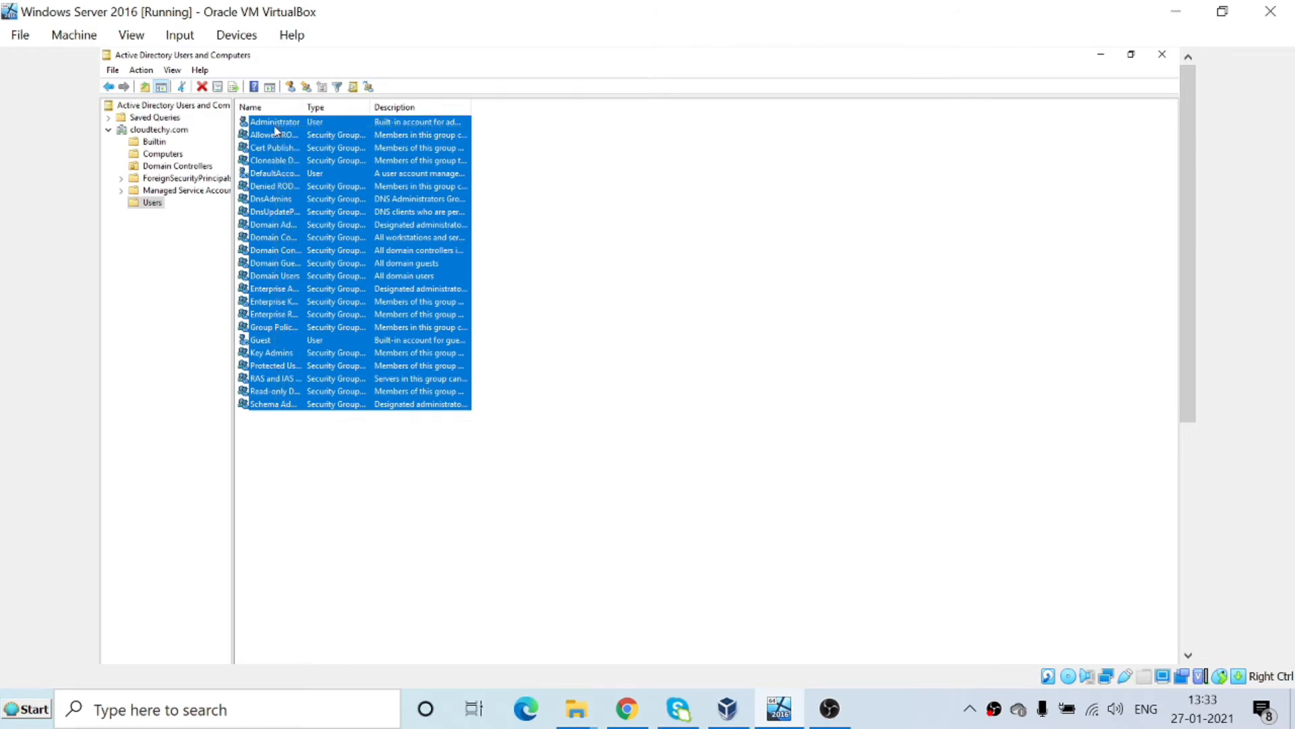
{"action": "left_click", "coordinate": [574, 492]}
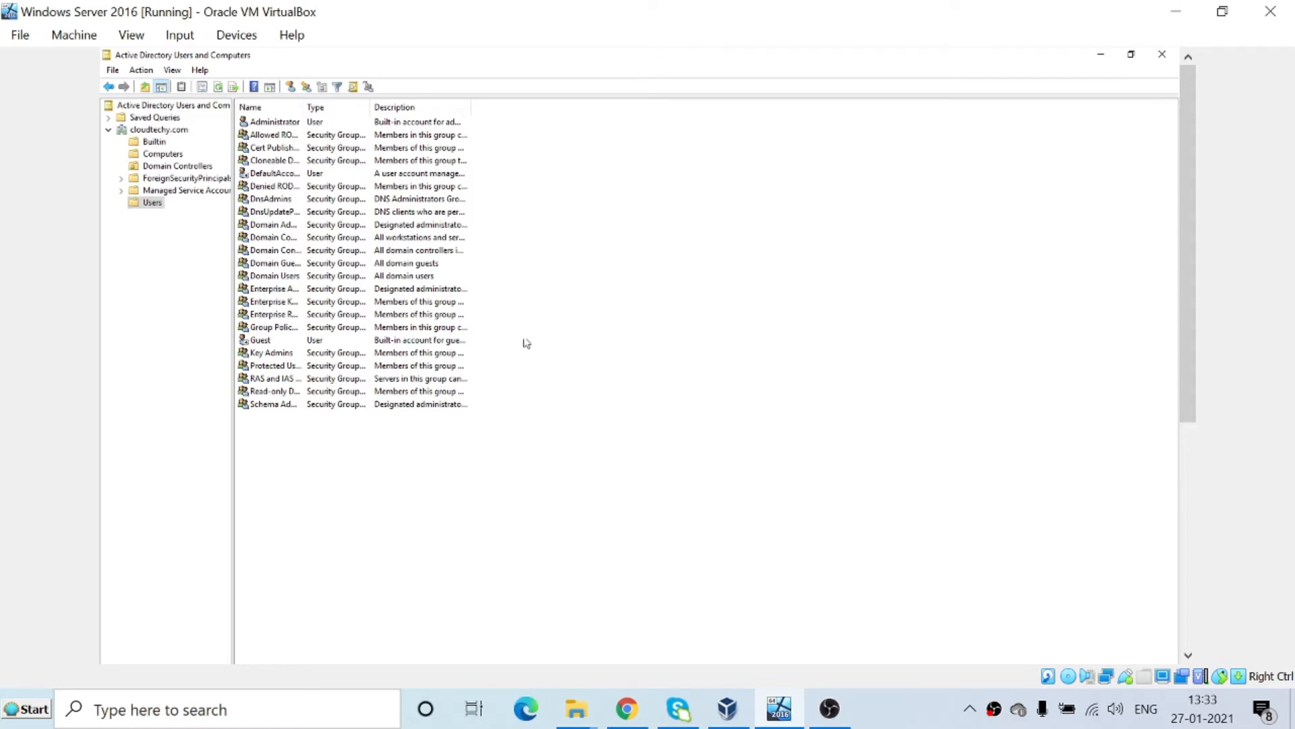
{"action": "left_click", "coordinate": [172, 131]}
Browse the New submenu on the cloudtechy.com domain and dismiss it without choosing anything.
{"action": "right_click", "coordinate": [173, 131]}
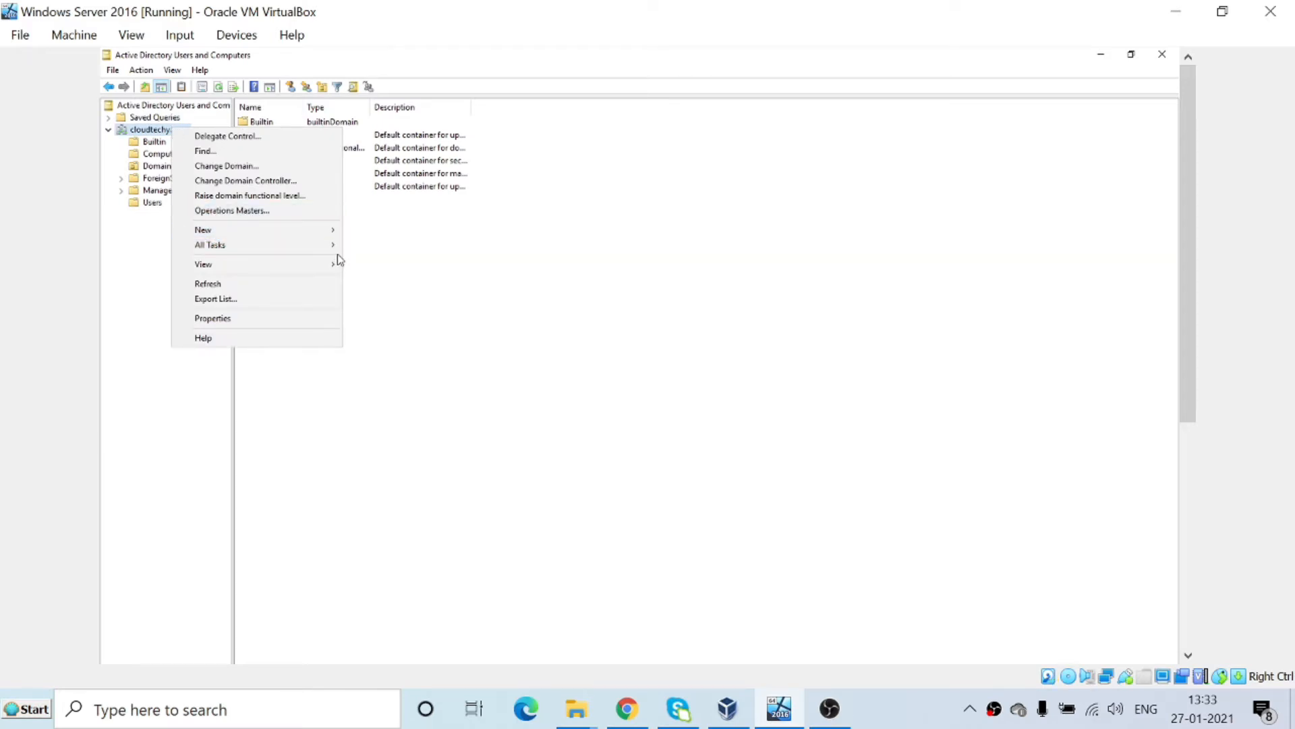
{"action": "mouse_move", "coordinate": [246, 232]}
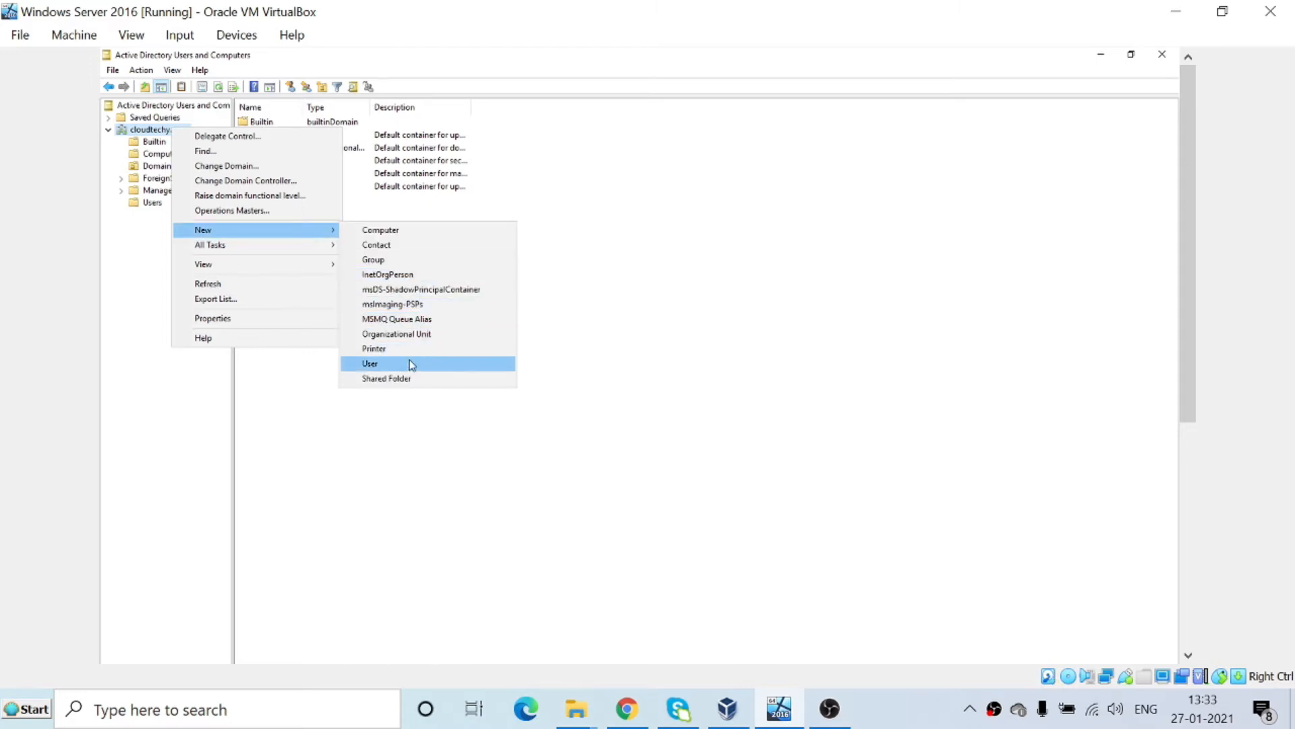
{"action": "left_click", "coordinate": [380, 473]}
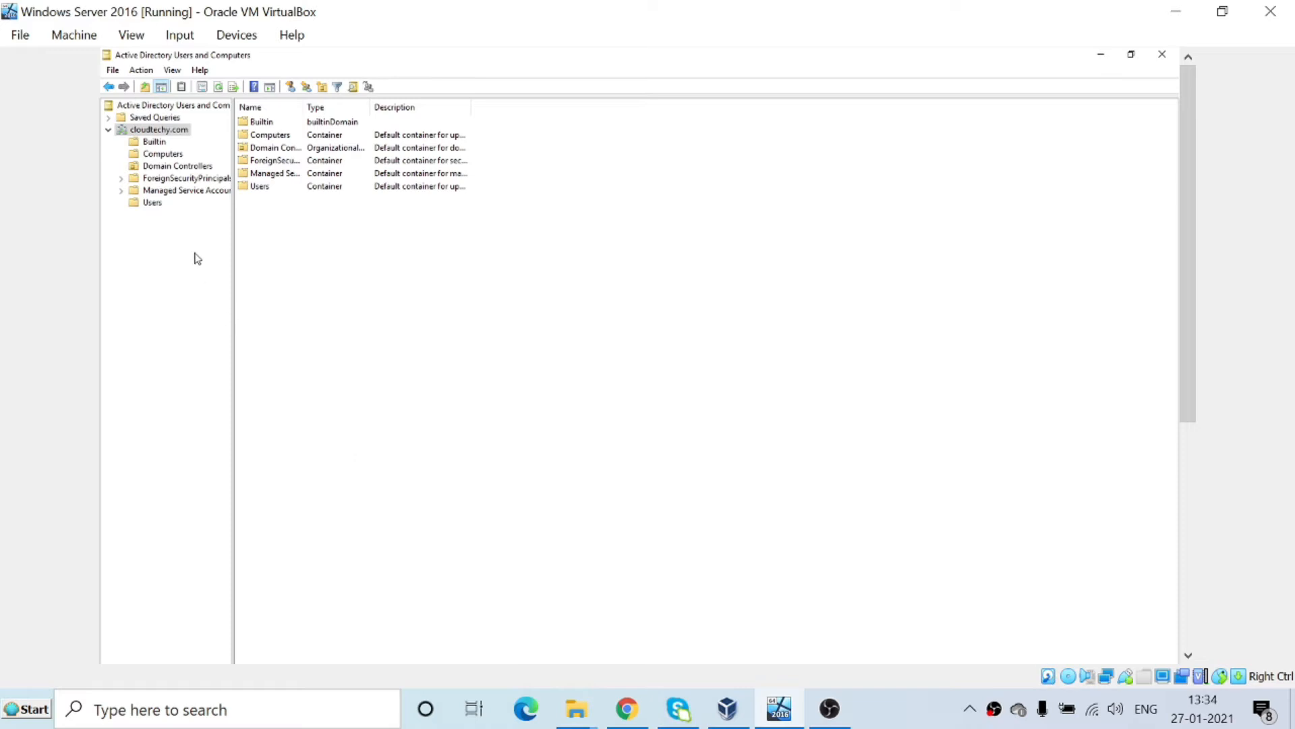
Show the Users container and browse its New submenu, dismissing it without creating anything.
{"action": "left_click", "coordinate": [150, 206]}
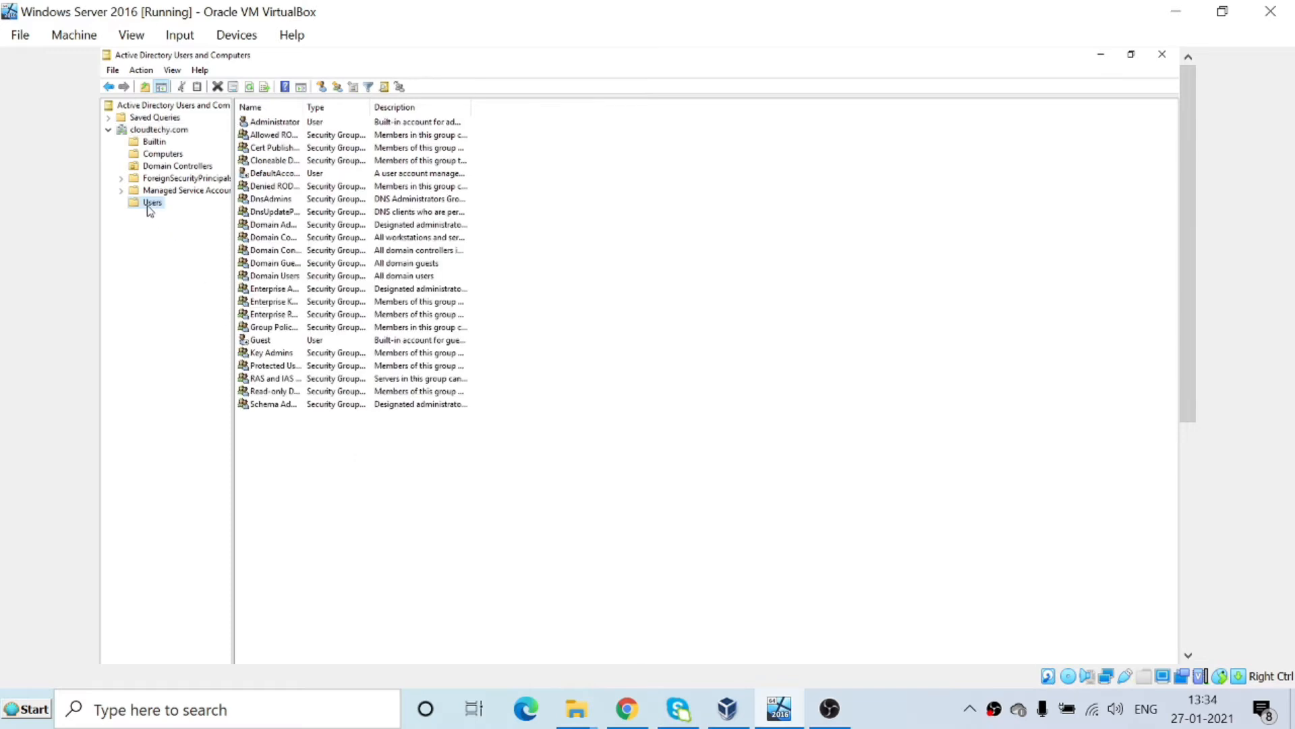
{"action": "right_click", "coordinate": [507, 494]}
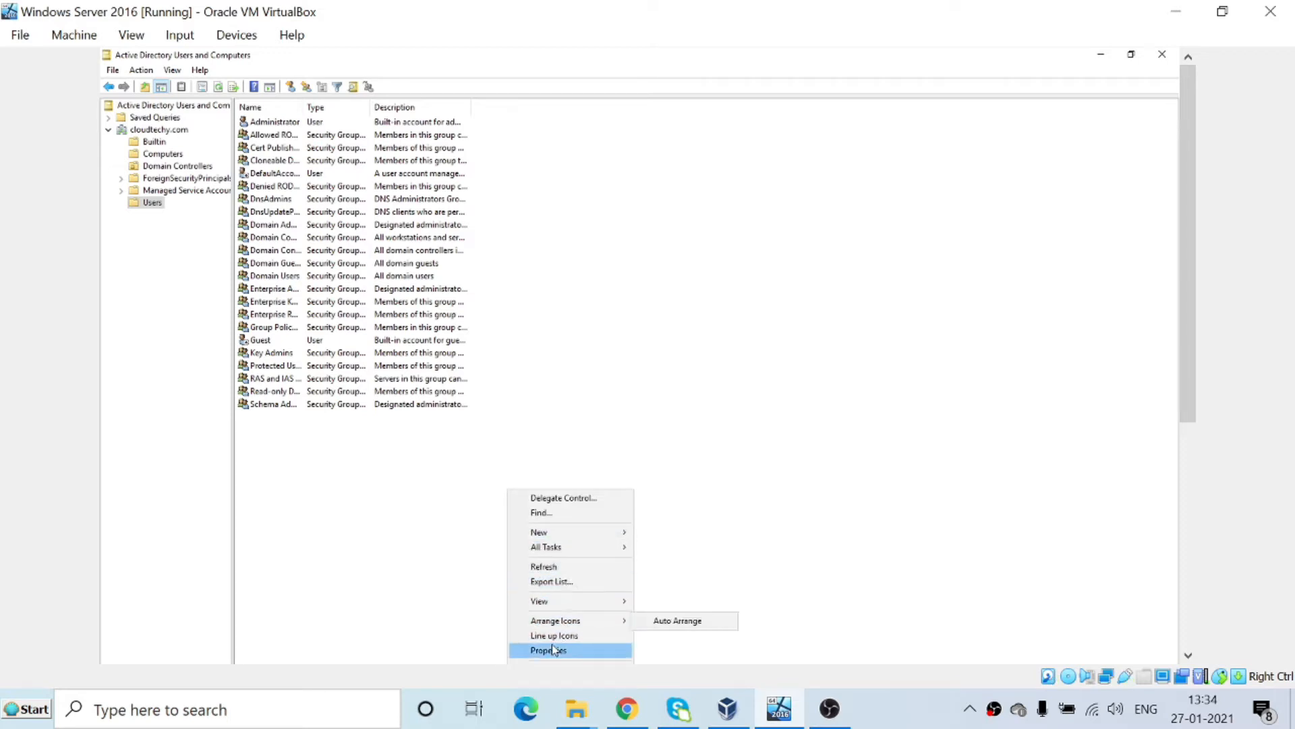
{"action": "left_click", "coordinate": [758, 217]}
{"action": "right_click", "coordinate": [758, 217]}
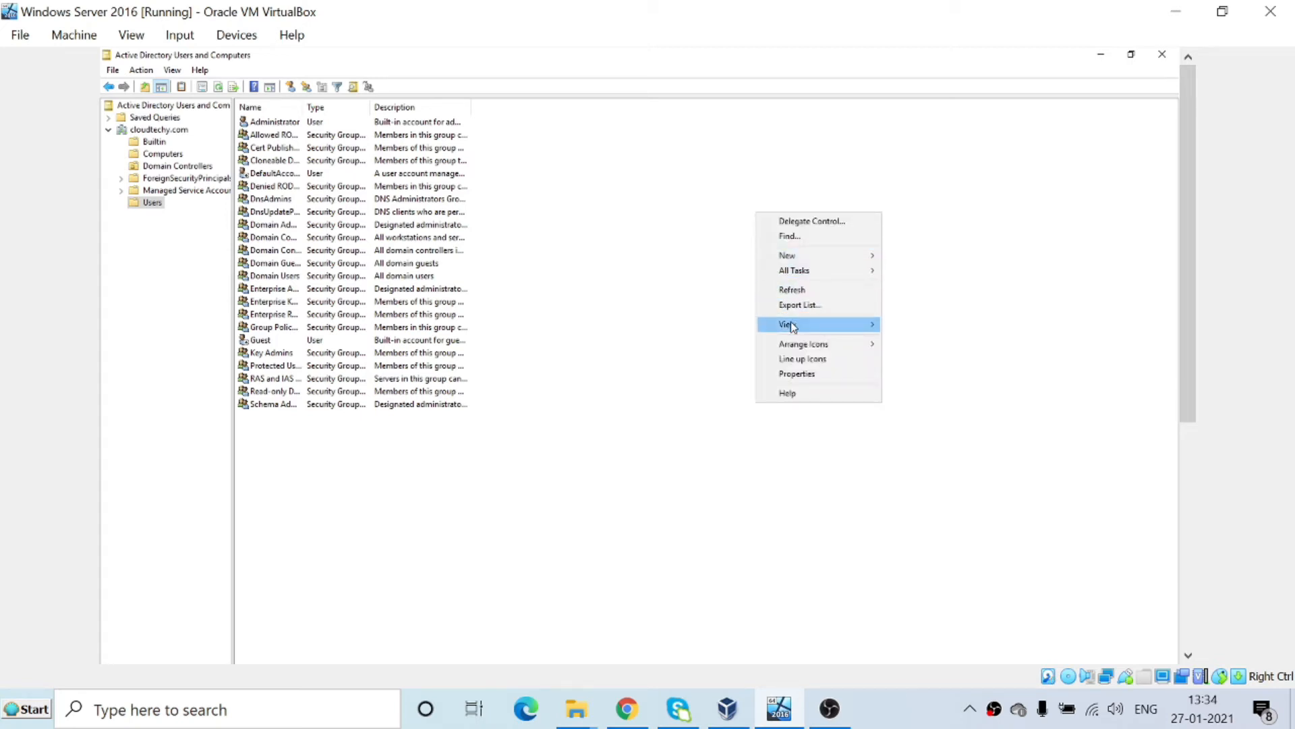
{"action": "mouse_move", "coordinate": [787, 255]}
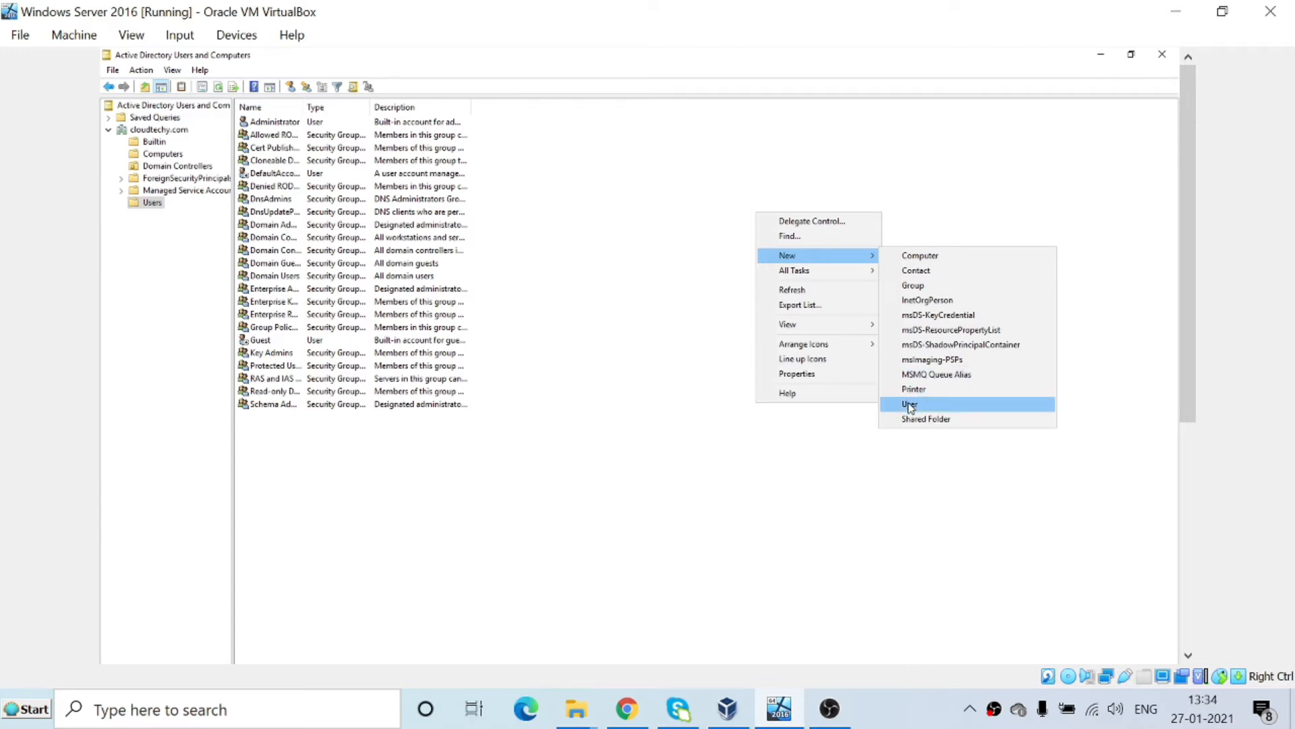
{"action": "left_click", "coordinate": [626, 493]}
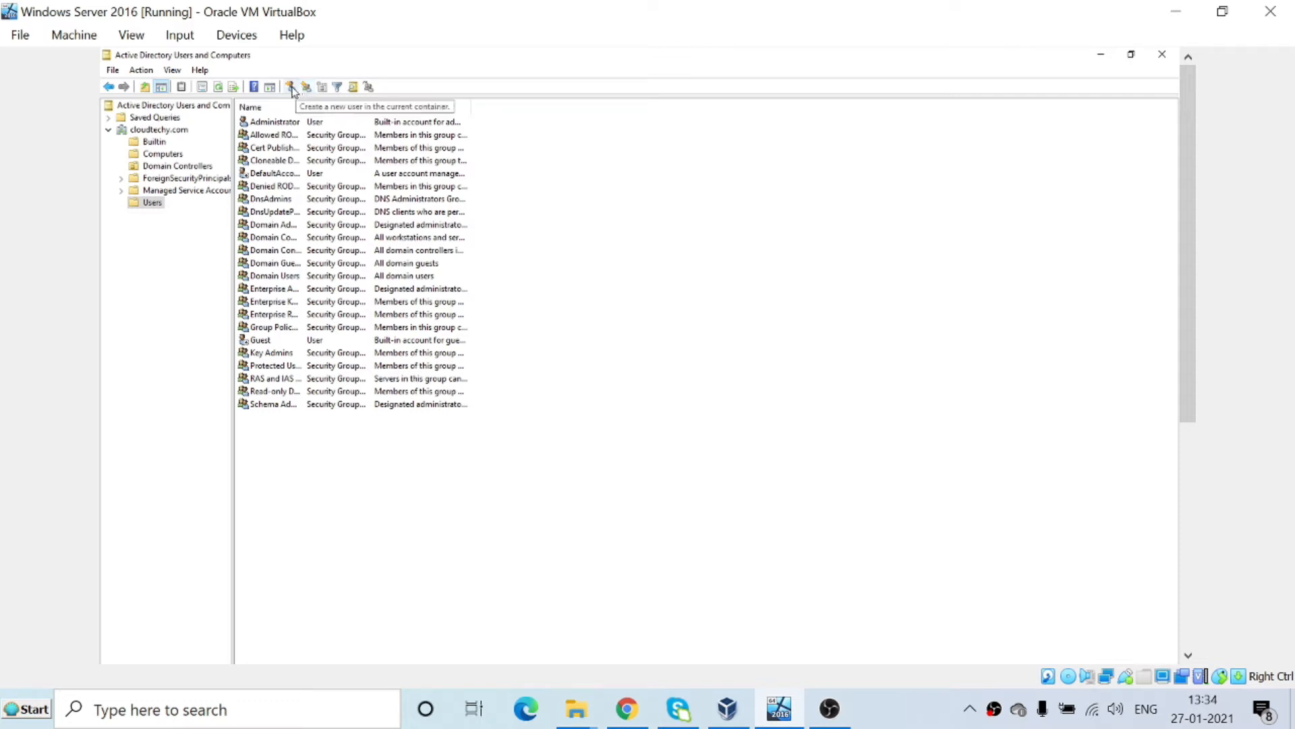
Start a new user in Users with the user's first name, last name and logon name.
{"action": "left_click", "coordinate": [290, 86]}
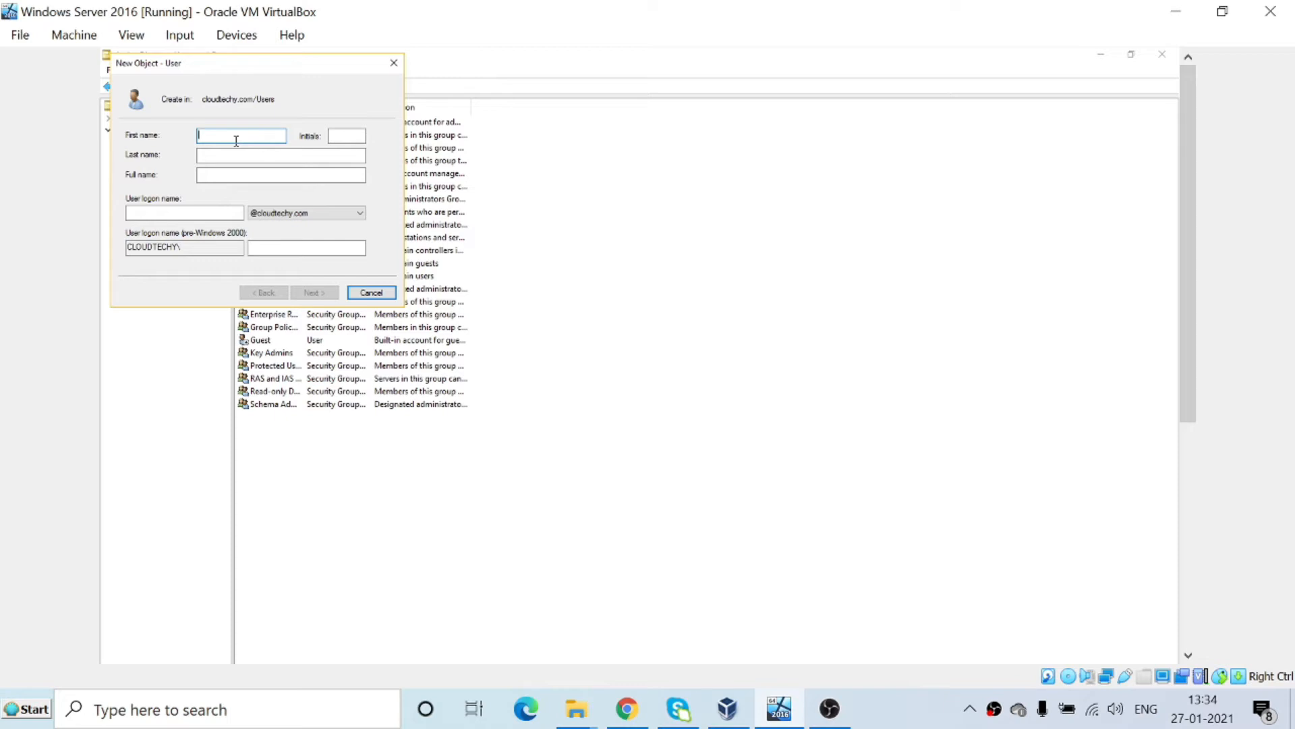
{"action": "key", "text": "Tab"}
{"action": "key", "text": "Tab"}
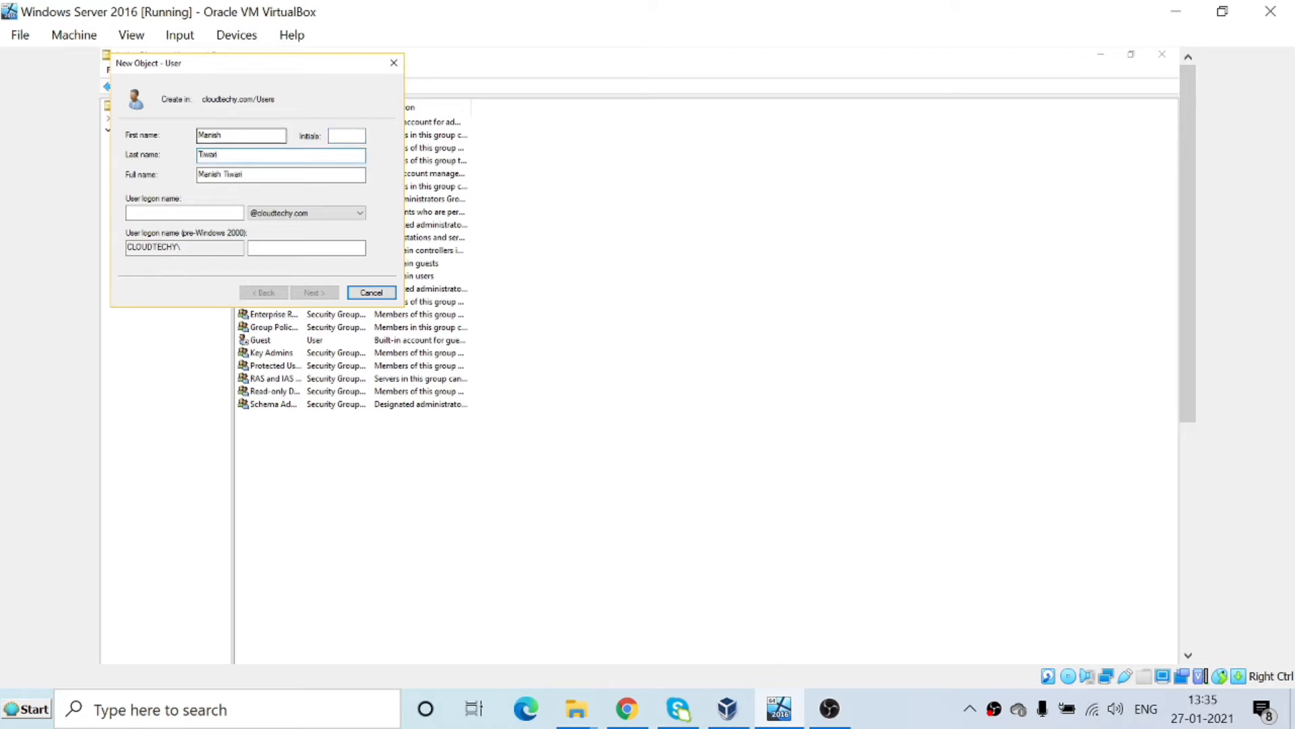
{"action": "key", "text": "Tab"}
{"action": "key", "text": "Tab"}
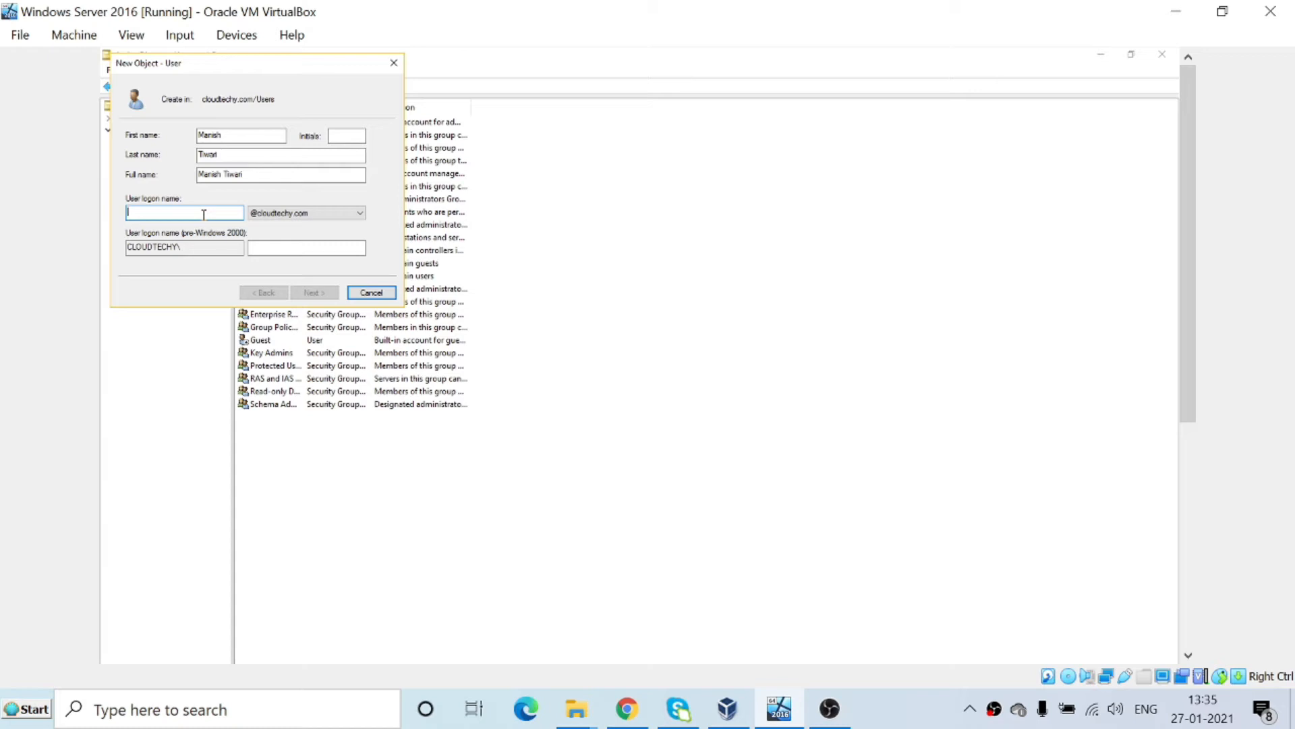
{"action": "type", "text": "Manish"}
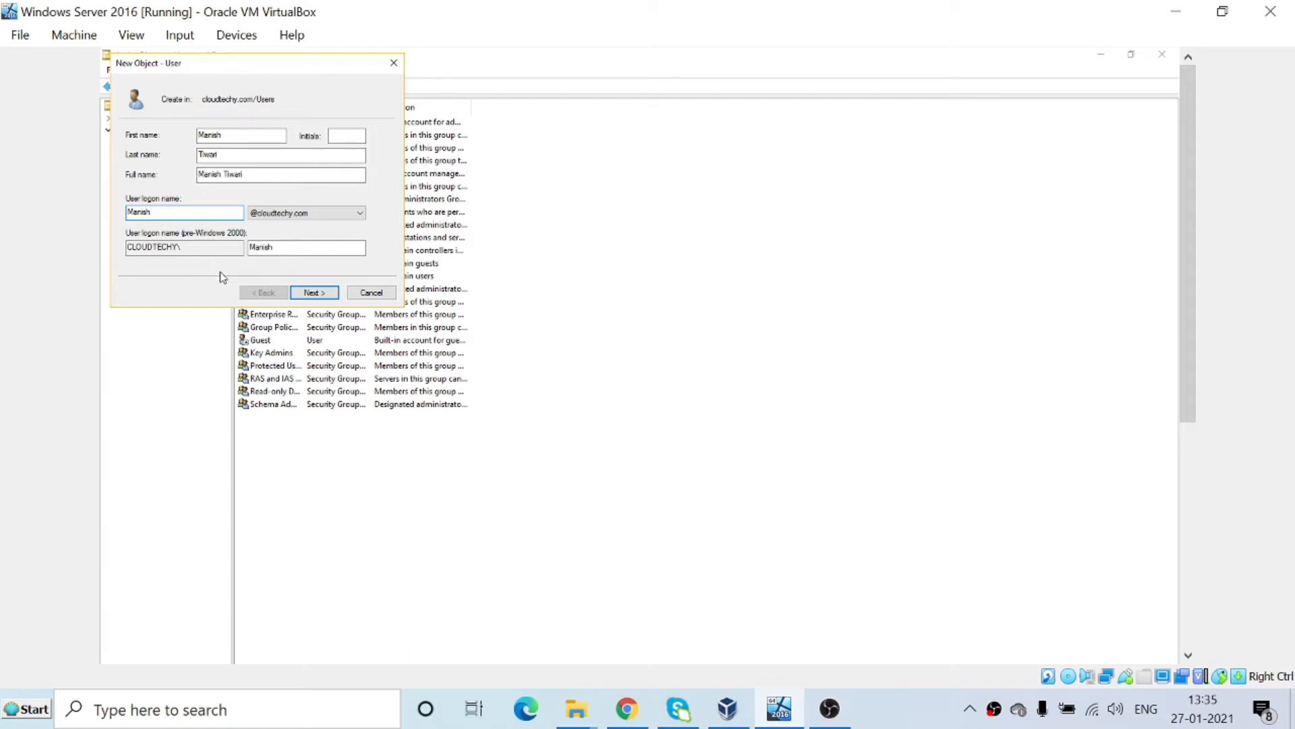
{"action": "left_click", "coordinate": [313, 294]}
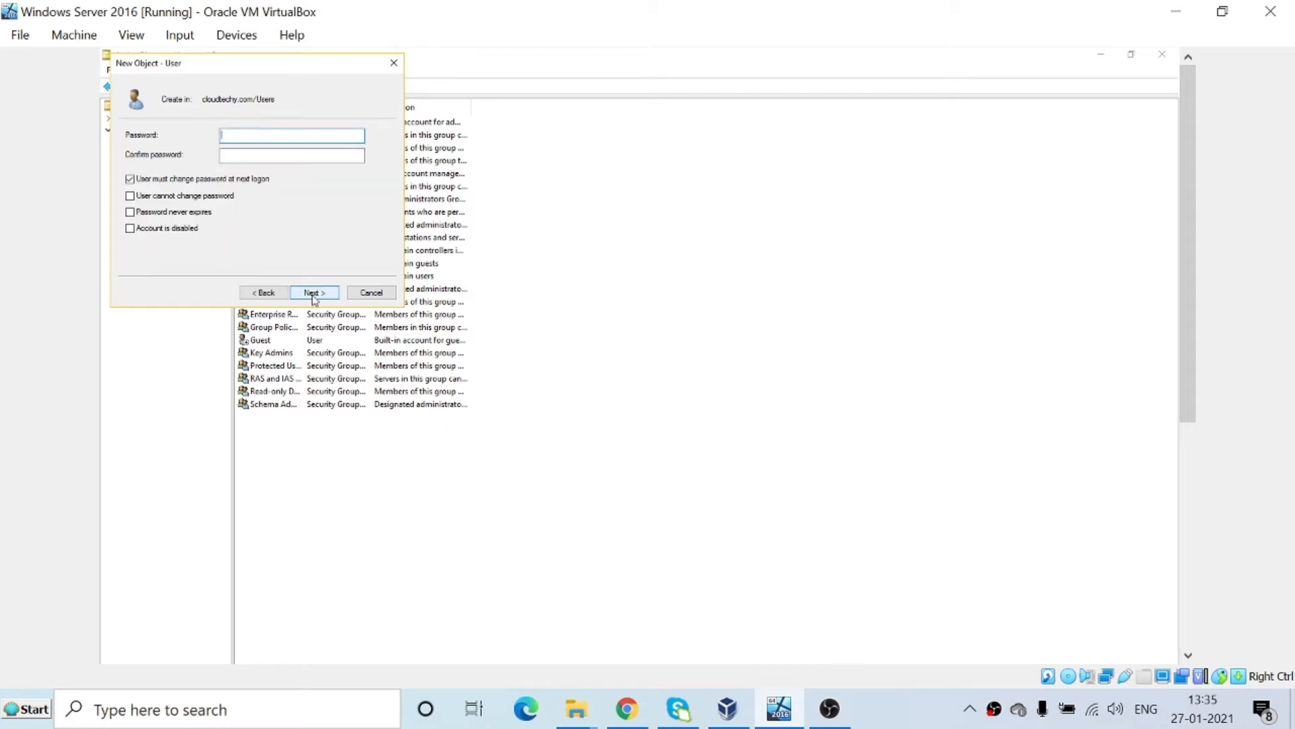
Enter and confirm the new account's password.
{"action": "type", "text": "•••••••••••"}
{"action": "key", "text": "Tab"}
{"action": "type", "text": "•••••••••••"}
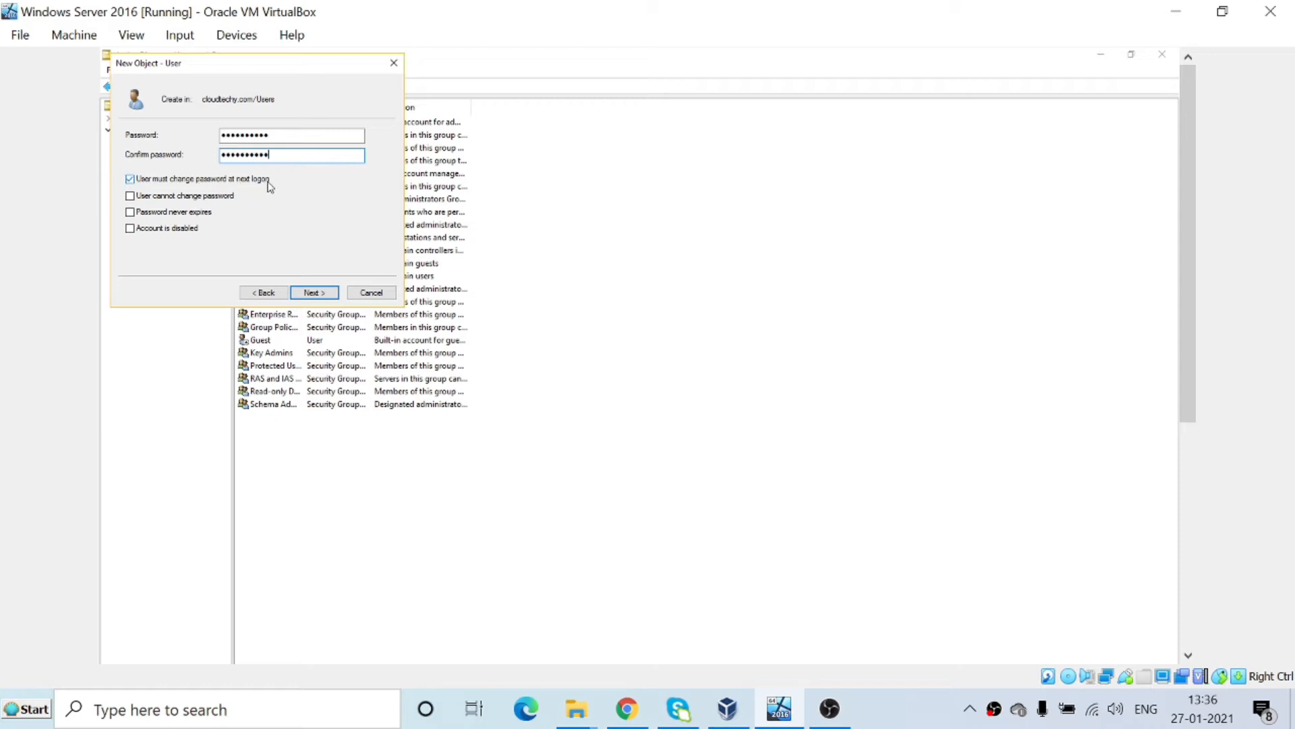
Turn off must-change-at-logon, enable 'User cannot change password' and 'Password never expires', keep account enabled.
{"action": "left_click", "coordinate": [160, 179]}
{"action": "left_click", "coordinate": [143, 199]}
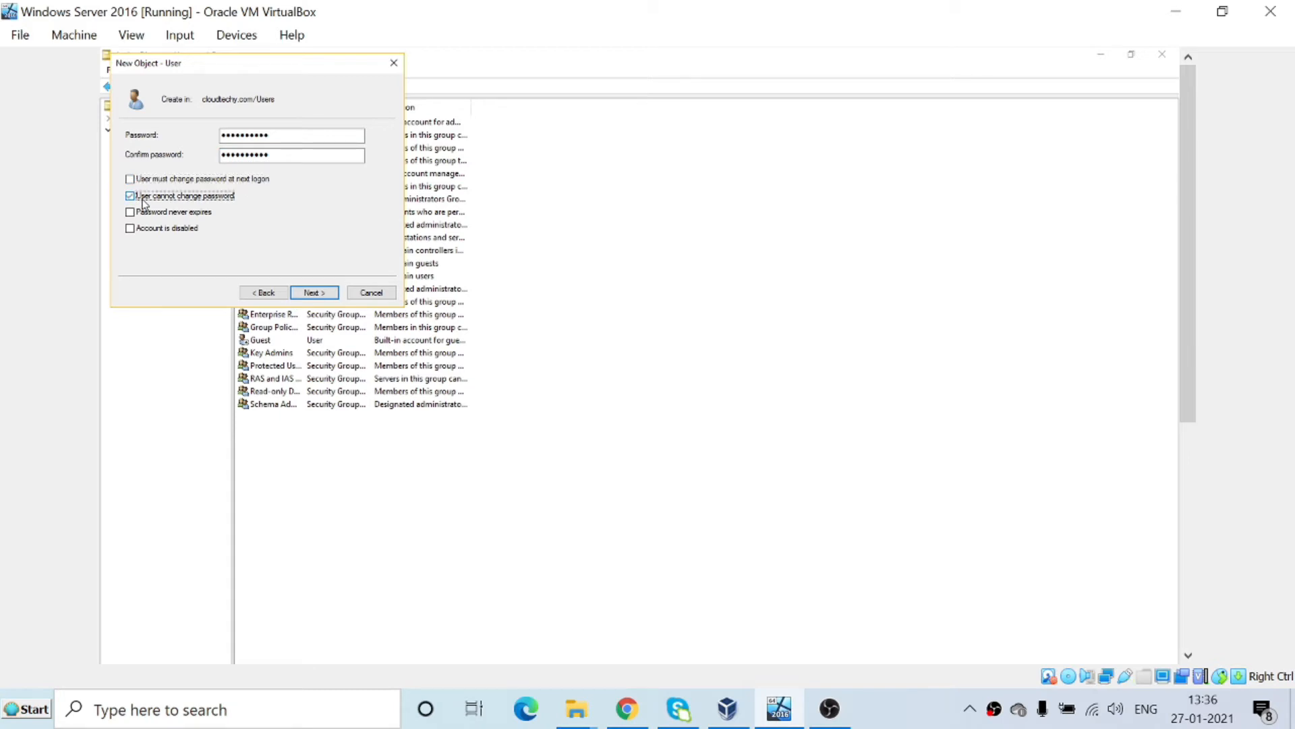
{"action": "left_click", "coordinate": [141, 216]}
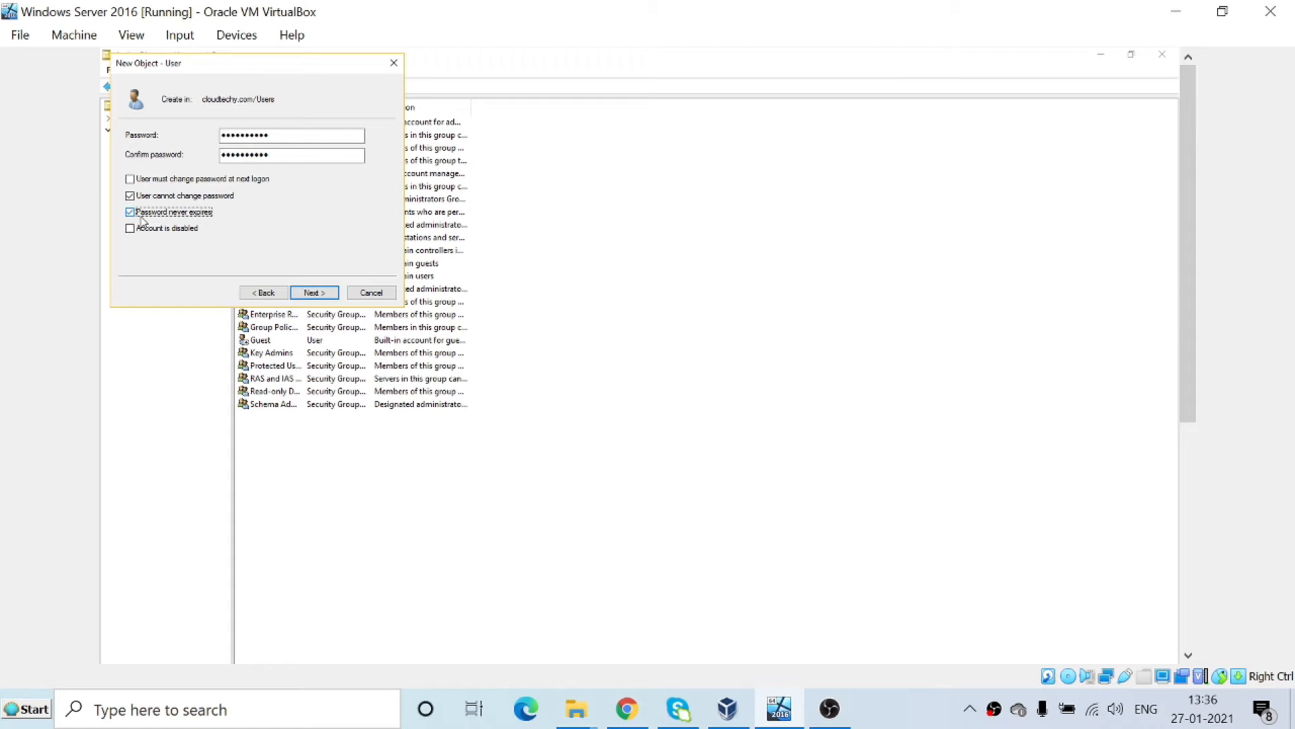
{"action": "left_click", "coordinate": [194, 231]}
{"action": "left_click", "coordinate": [130, 228]}
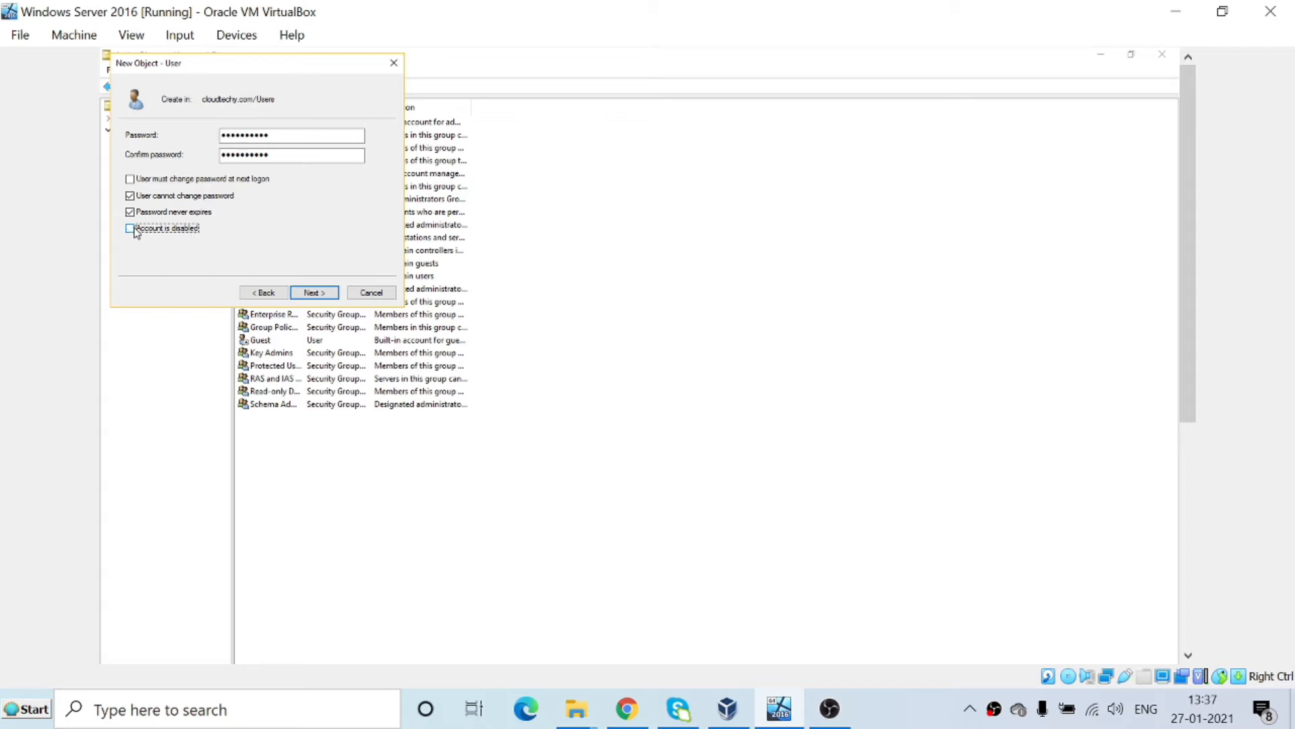
{"action": "left_click", "coordinate": [319, 296]}
Attempt to finish, acknowledge the password-policy error, and return to the password page.
{"action": "left_click", "coordinate": [316, 293]}
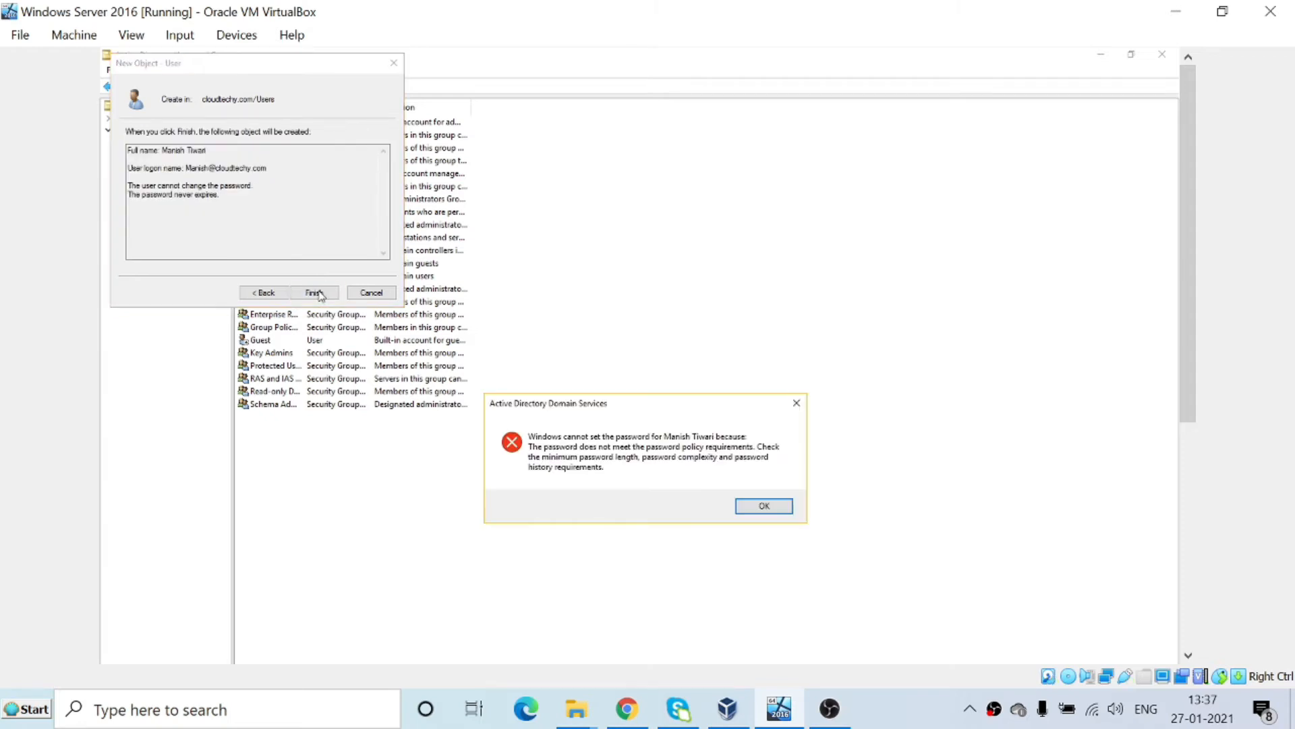
{"action": "left_click", "coordinate": [765, 513]}
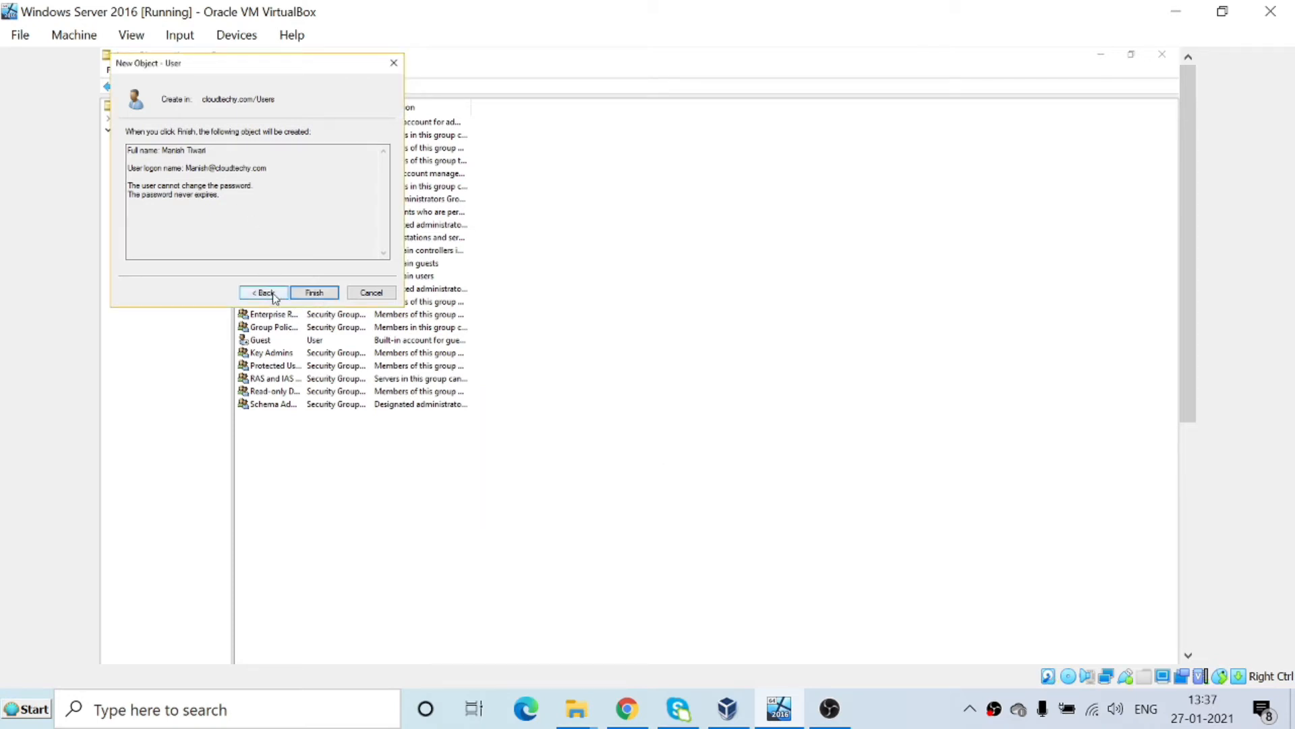
{"action": "left_click", "coordinate": [266, 293]}
Replace the rejected password with a compliant one, confirm it, and finish creating the user.
{"action": "left_click", "coordinate": [278, 134]}
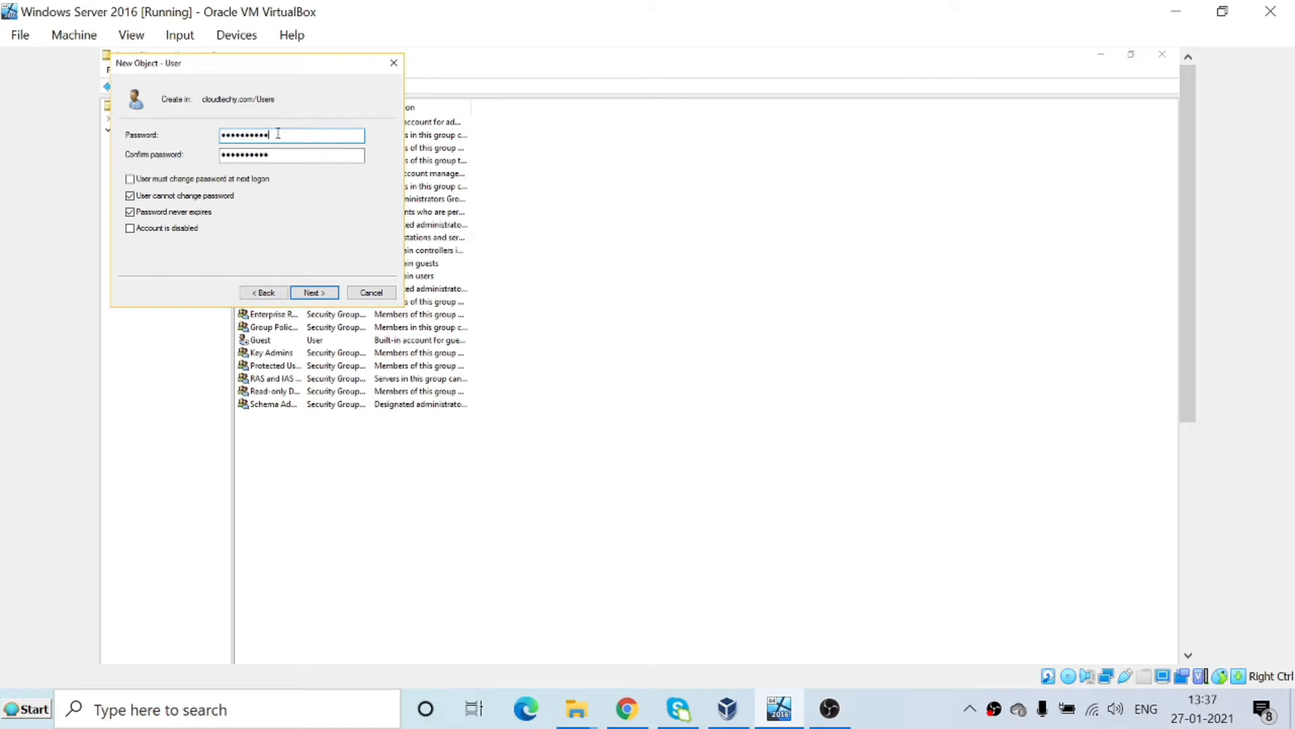
{"action": "left_click_drag", "start_coordinate": [278, 133], "coordinate": [177, 142]}
{"action": "type", "text": "•••••••"}
{"action": "key", "text": "BackSpace"}
{"action": "key", "text": "BackSpace"}
{"action": "key", "text": "BackSpace"}
{"action": "key", "text": "BackSpace"}
{"action": "key", "text": "BackSpace"}
{"action": "key", "text": "BackSpace"}
{"action": "type", "text": "••••••••"}
{"action": "key", "text": "Tab"}
{"action": "type", "text": "••••"}
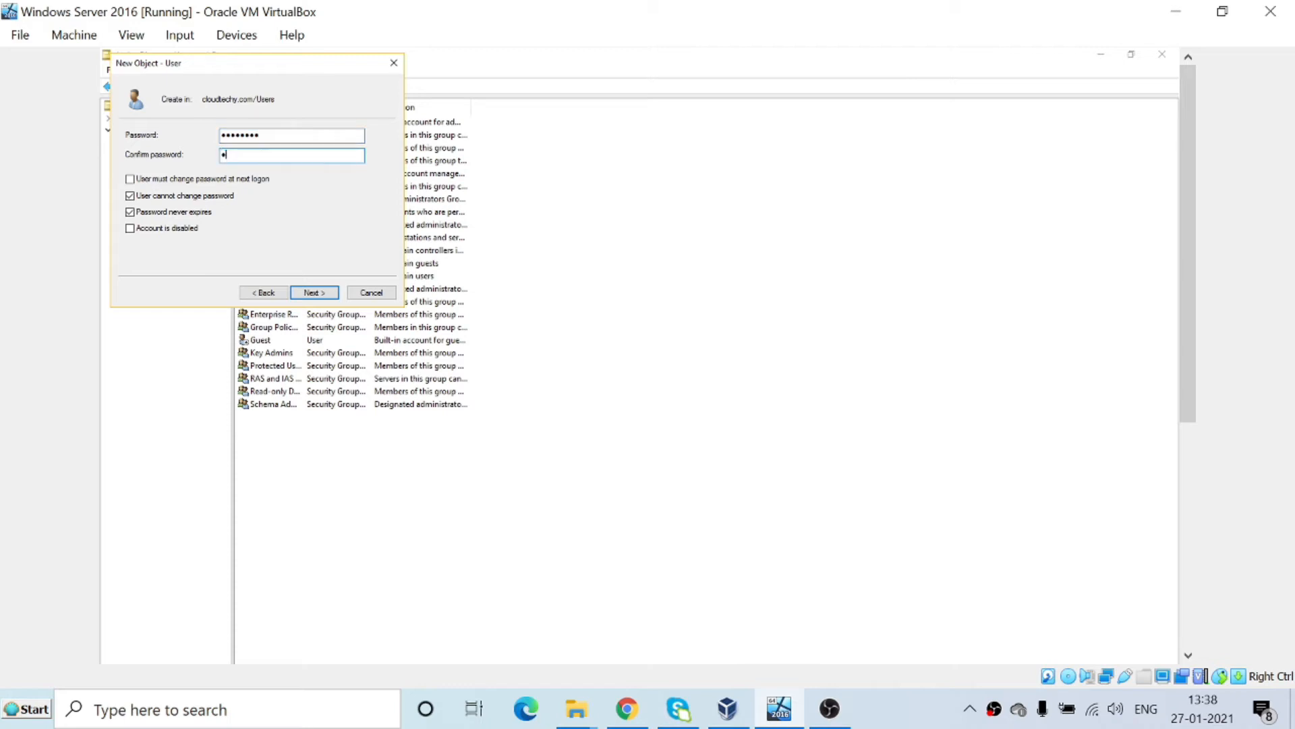
{"action": "type", "text": "••••"}
{"action": "left_click", "coordinate": [313, 296]}
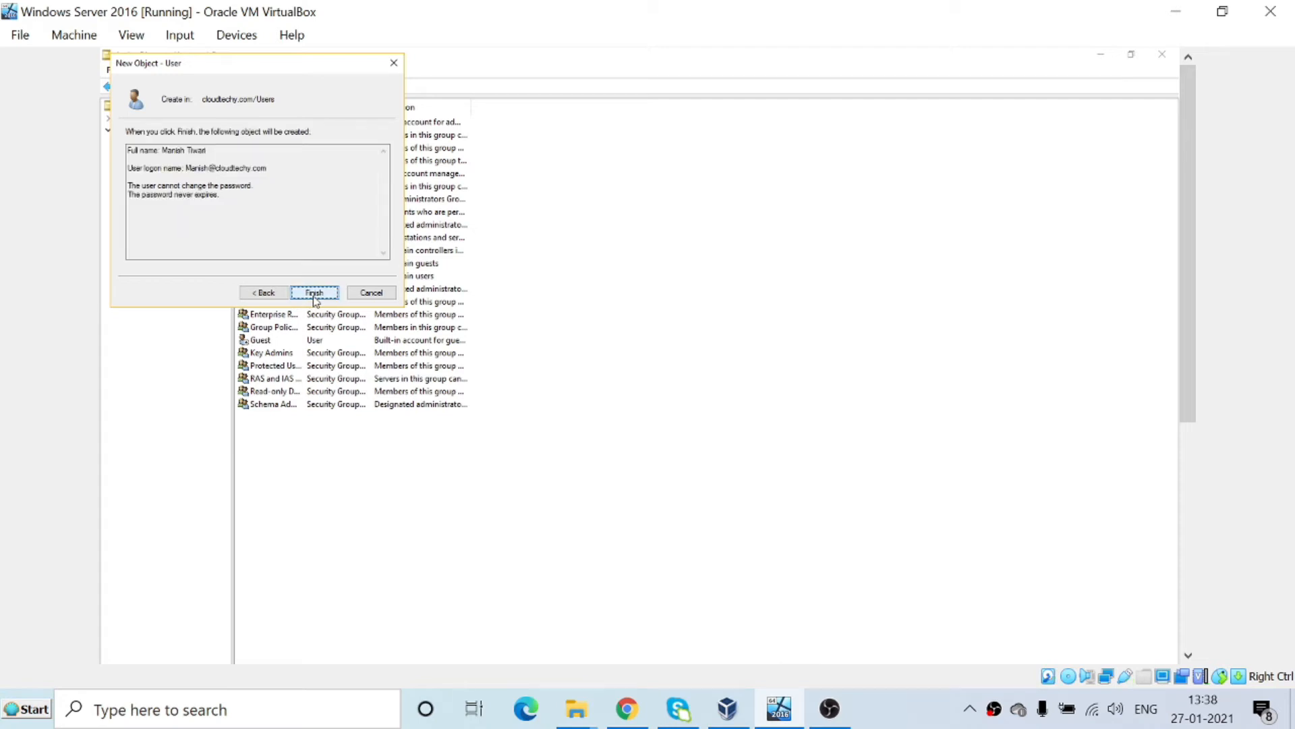
{"action": "left_click", "coordinate": [314, 294]}
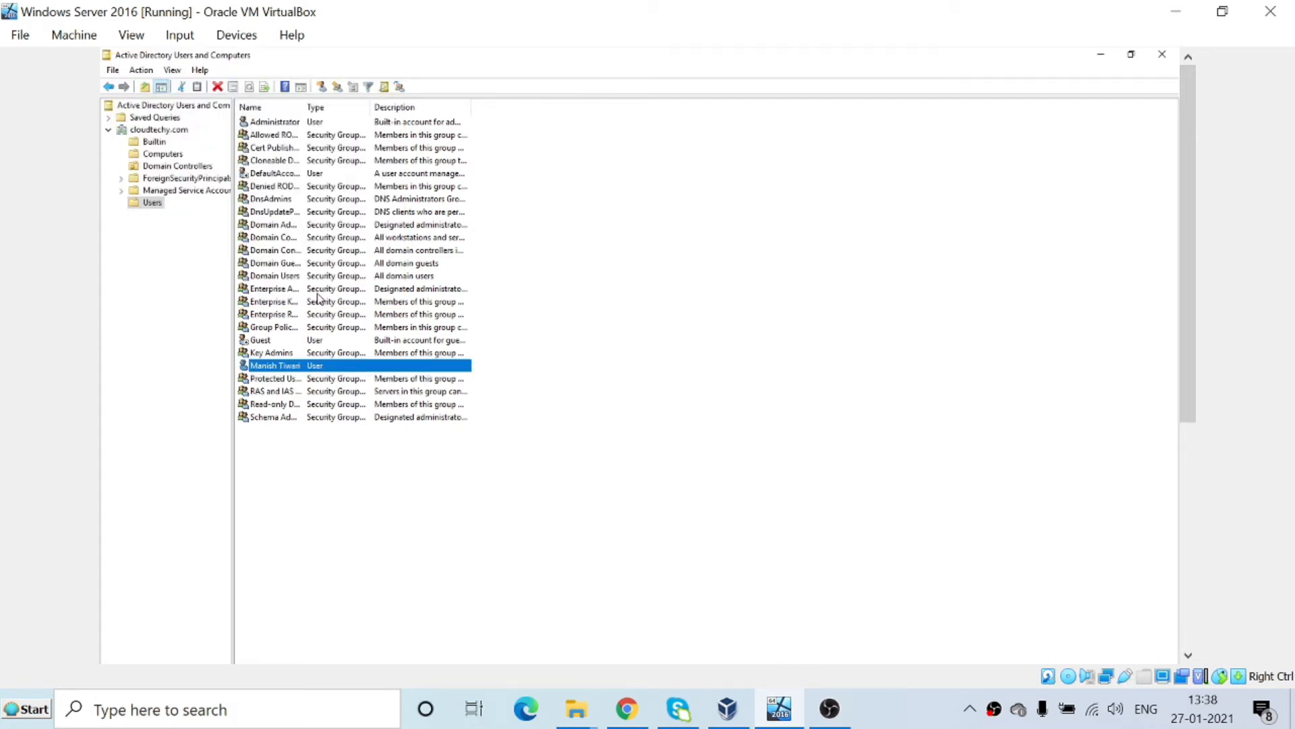
Select the newly created user, then start a second new user with first, last and logon names.
{"action": "left_click", "coordinate": [312, 533]}
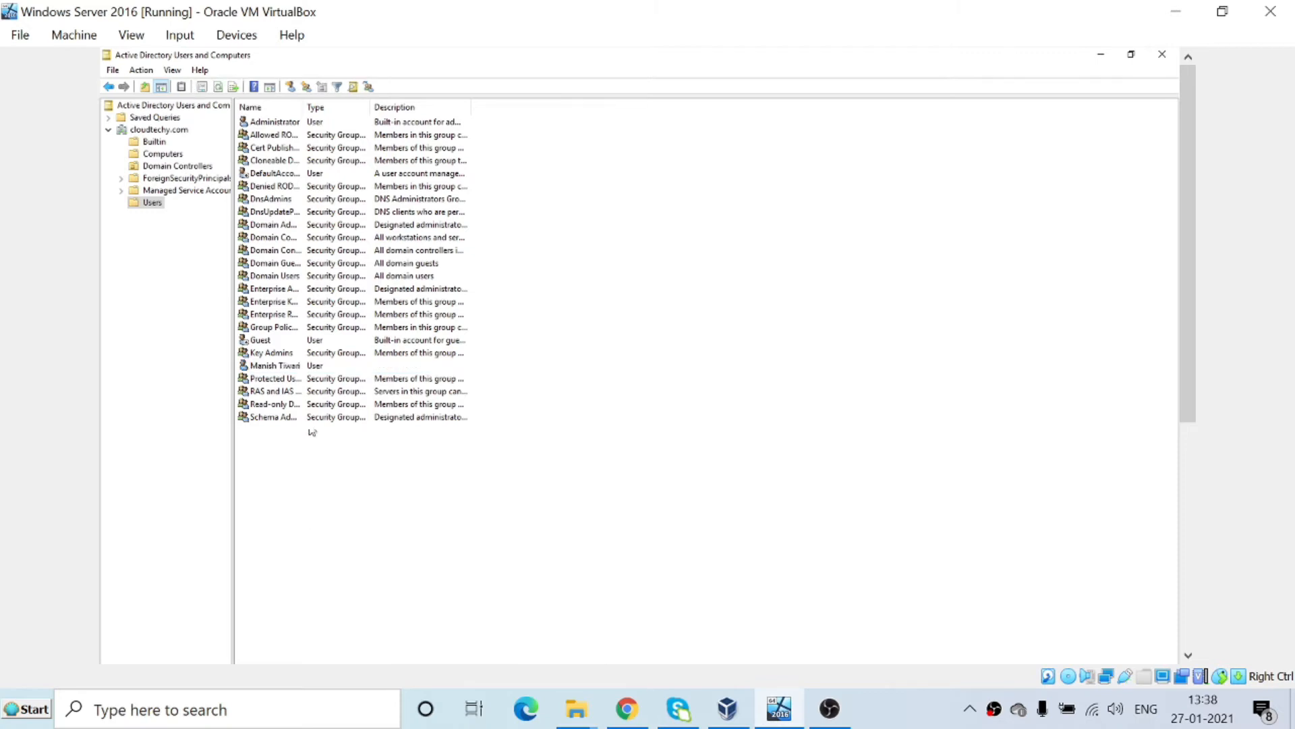
{"action": "left_click", "coordinate": [275, 367]}
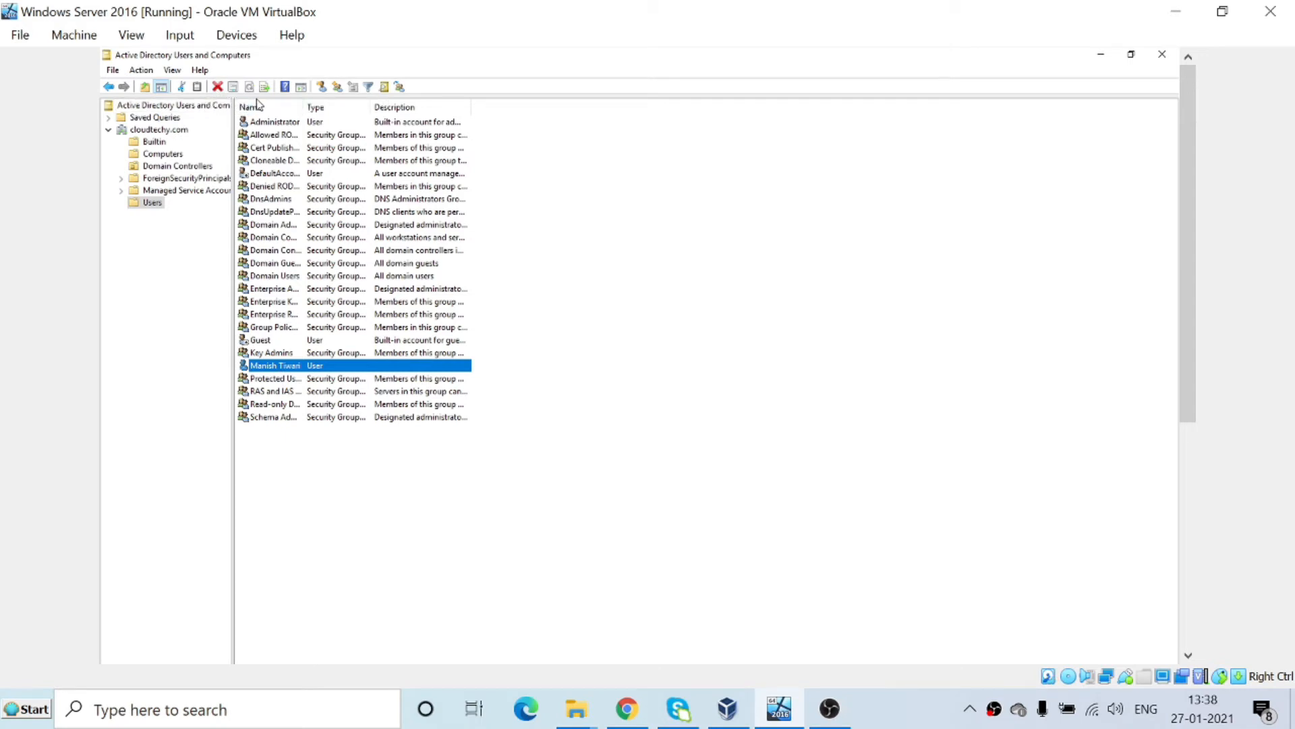
{"action": "left_click", "coordinate": [322, 87]}
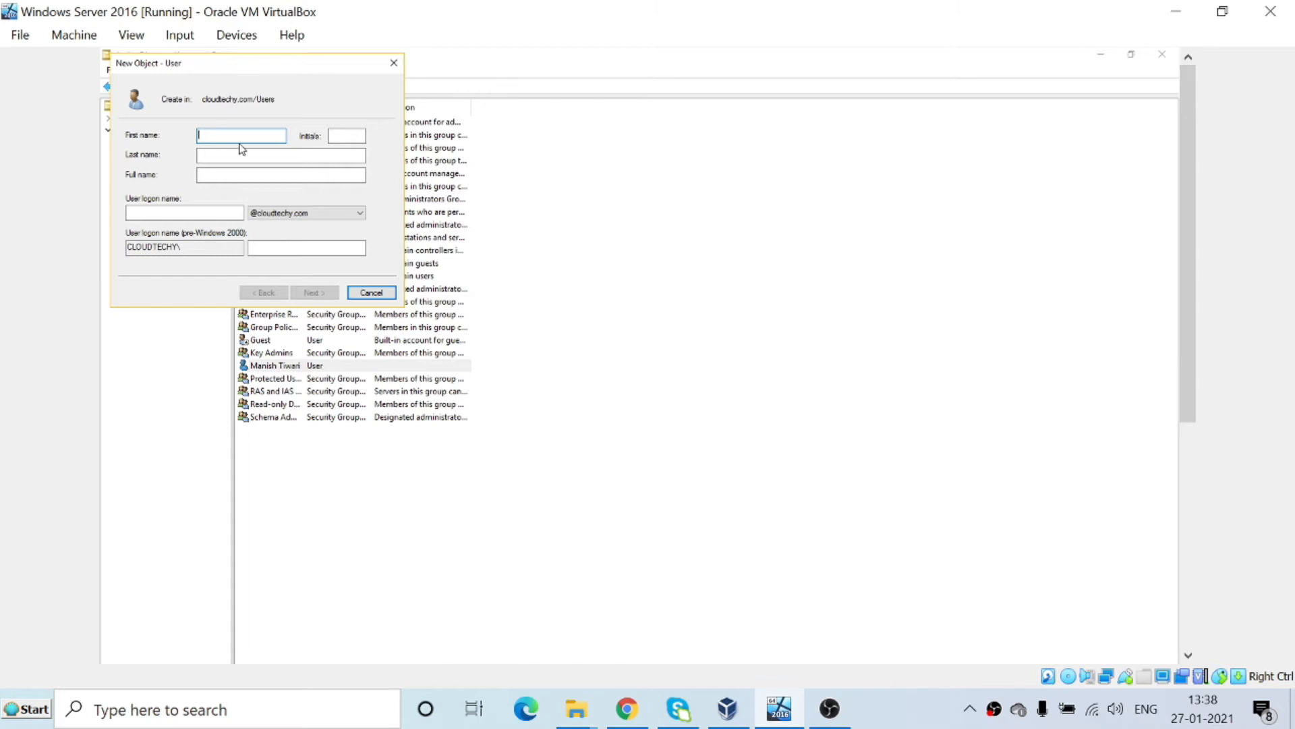
{"action": "type", "text": "kk"}
{"action": "key", "text": "Tab"}
{"action": "key", "text": "Tab"}
{"action": "type", "text": "wa"}
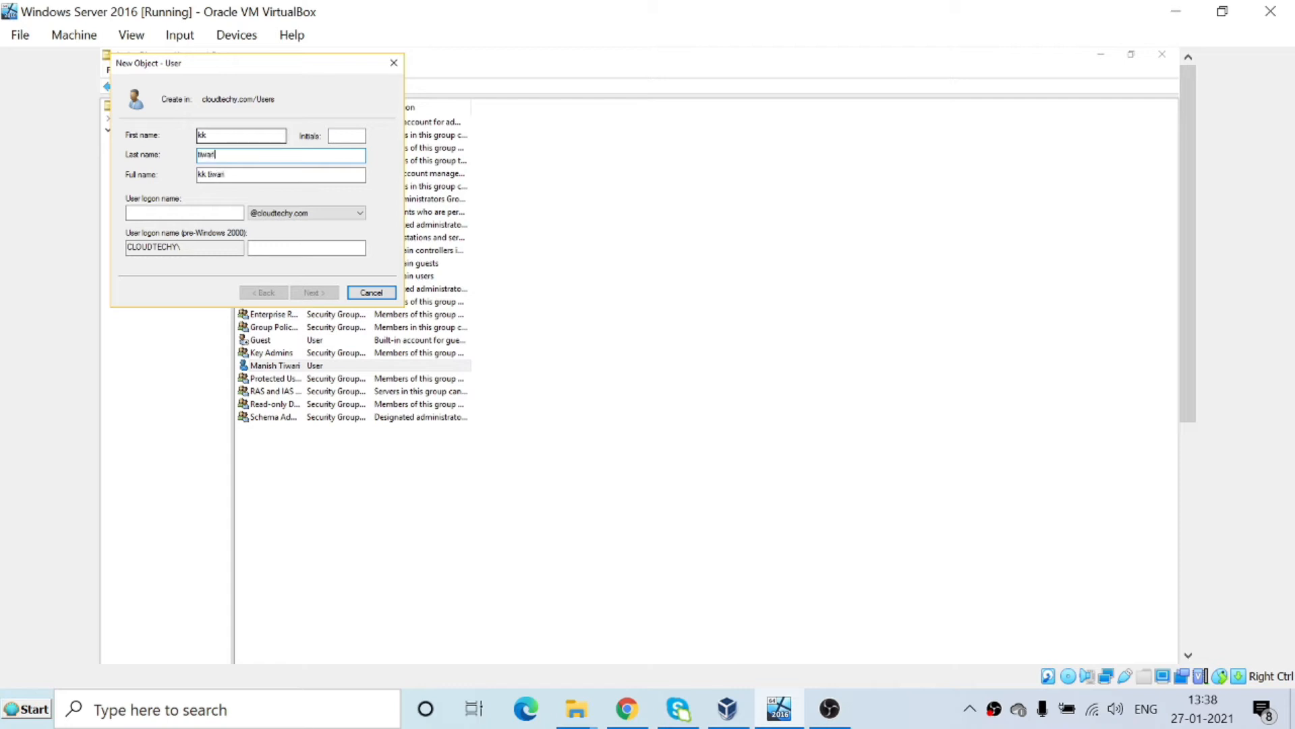
{"action": "left_click", "coordinate": [206, 213]}
{"action": "type", "text": "kk"}
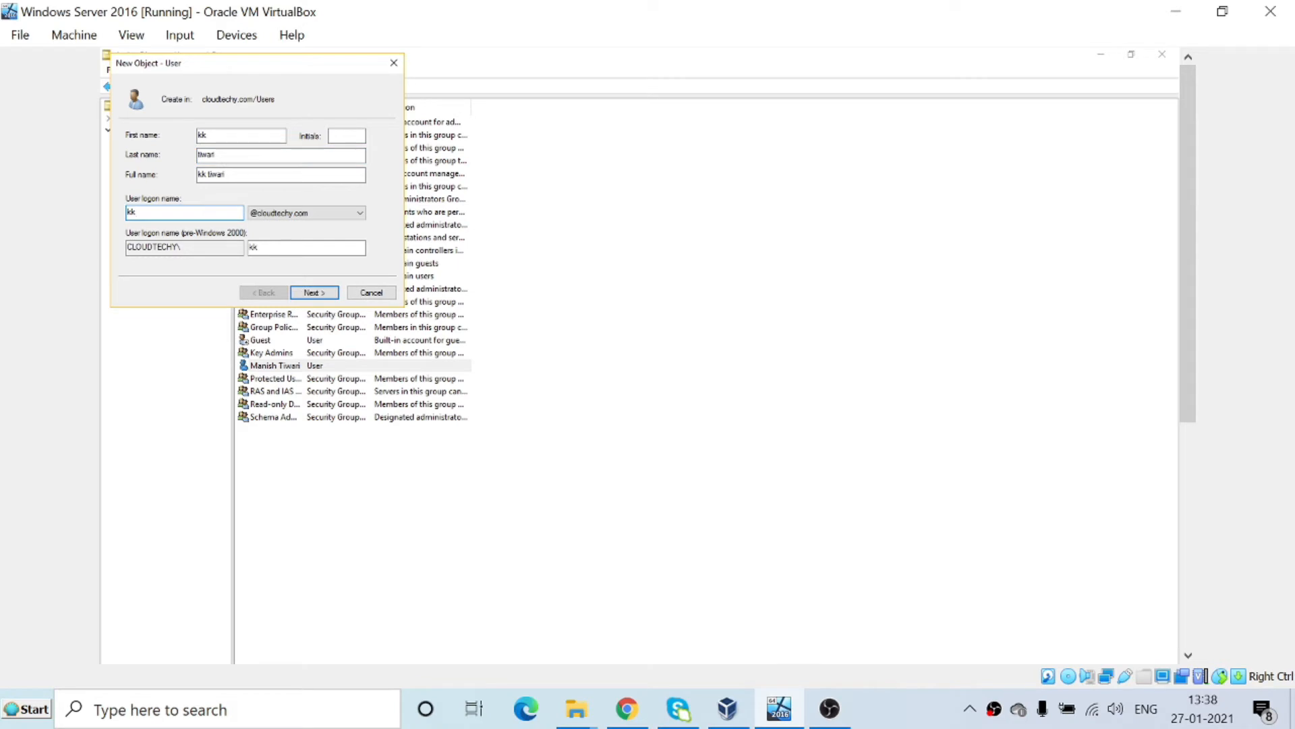
Set and confirm the second user's password, unchangeable and never expiring, with no forced change, then finish.
{"action": "left_click", "coordinate": [317, 293]}
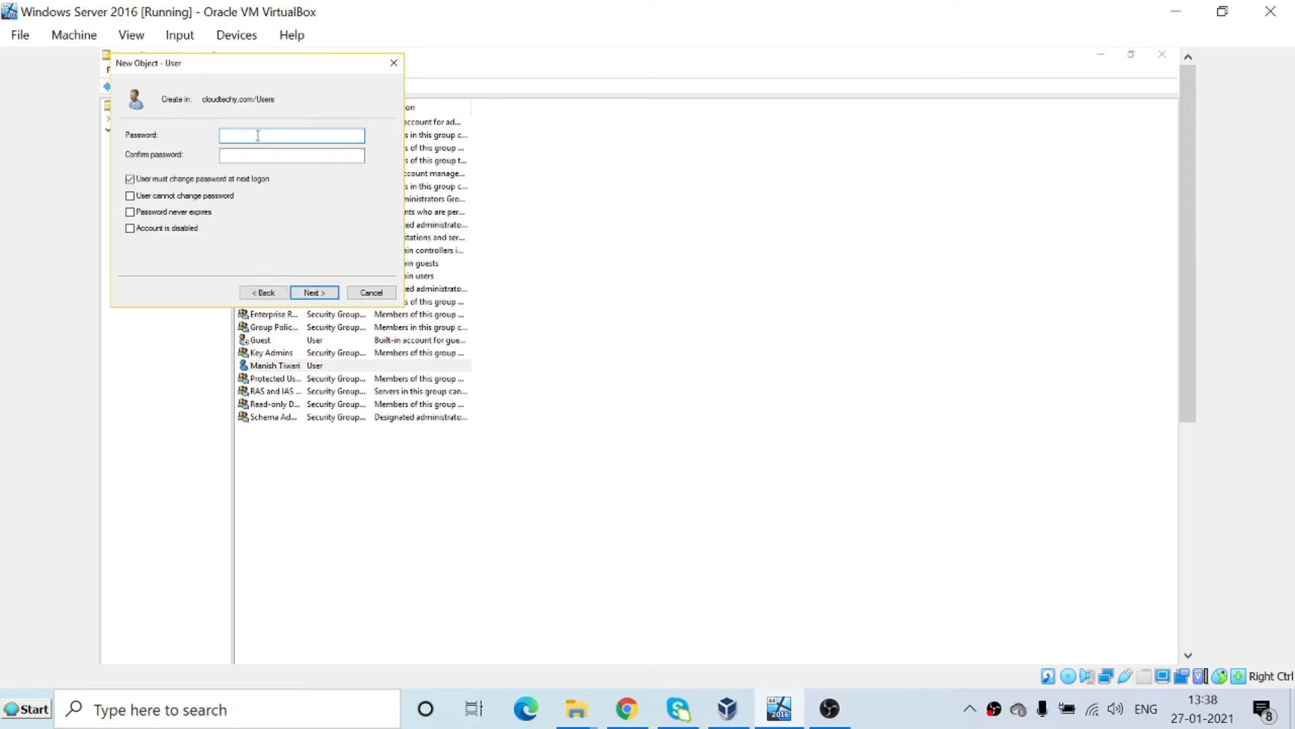
{"action": "type", "text": "••••••••"}
{"action": "key", "text": "Tab"}
{"action": "type", "text": "••••"}
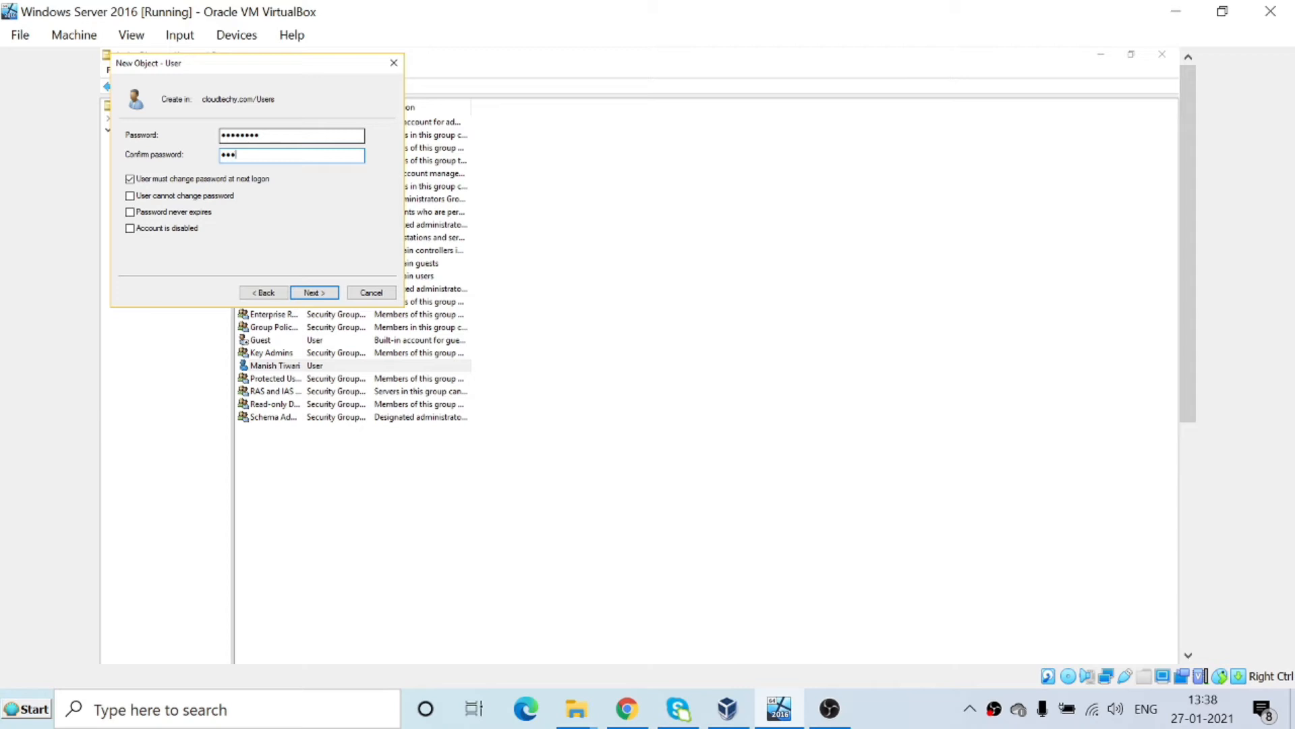
{"action": "type", "text": "••••"}
{"action": "left_click", "coordinate": [161, 181]}
{"action": "left_click", "coordinate": [162, 196]}
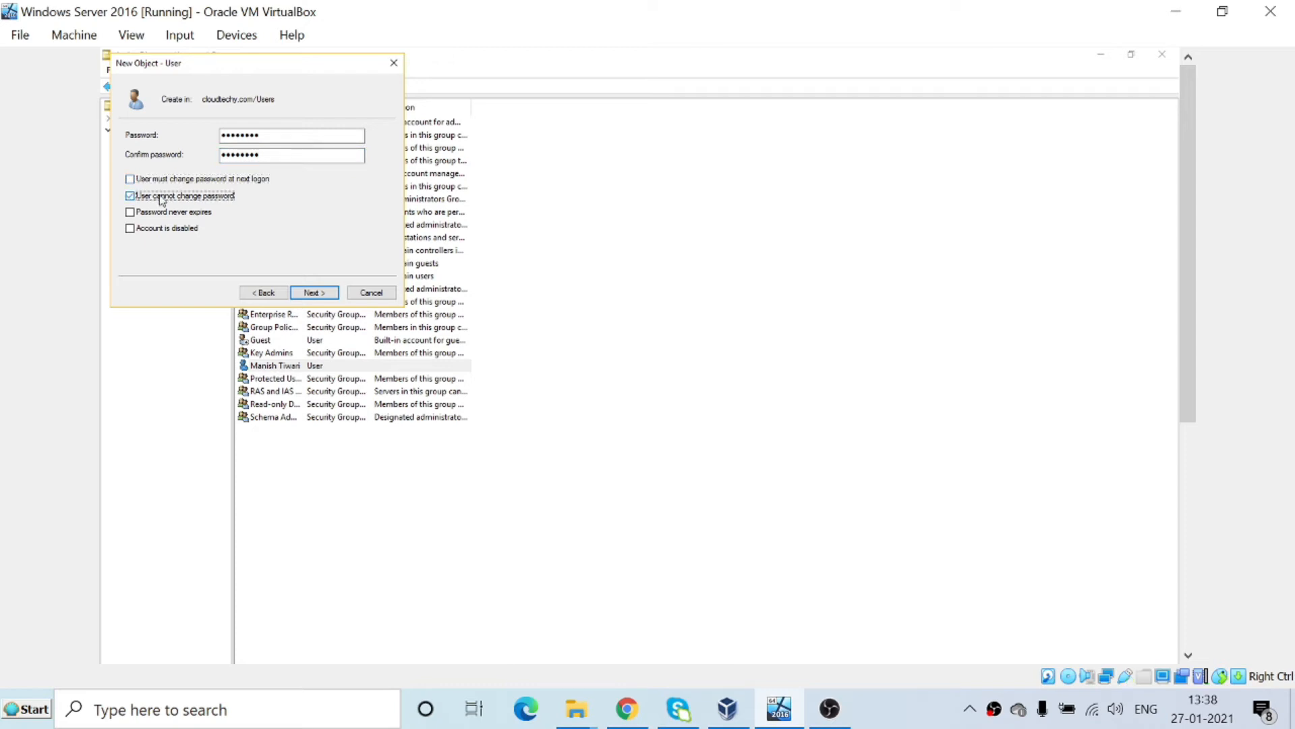
{"action": "left_click", "coordinate": [162, 213]}
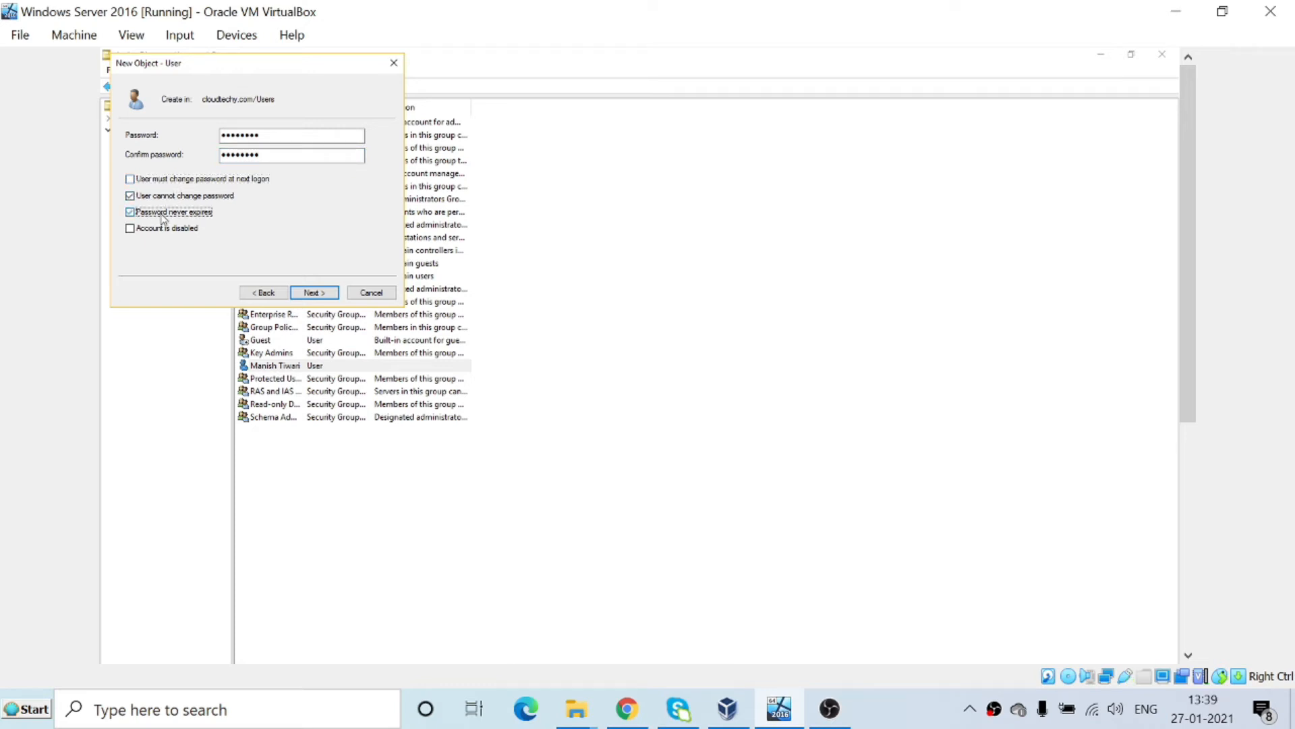
{"action": "left_click", "coordinate": [309, 294]}
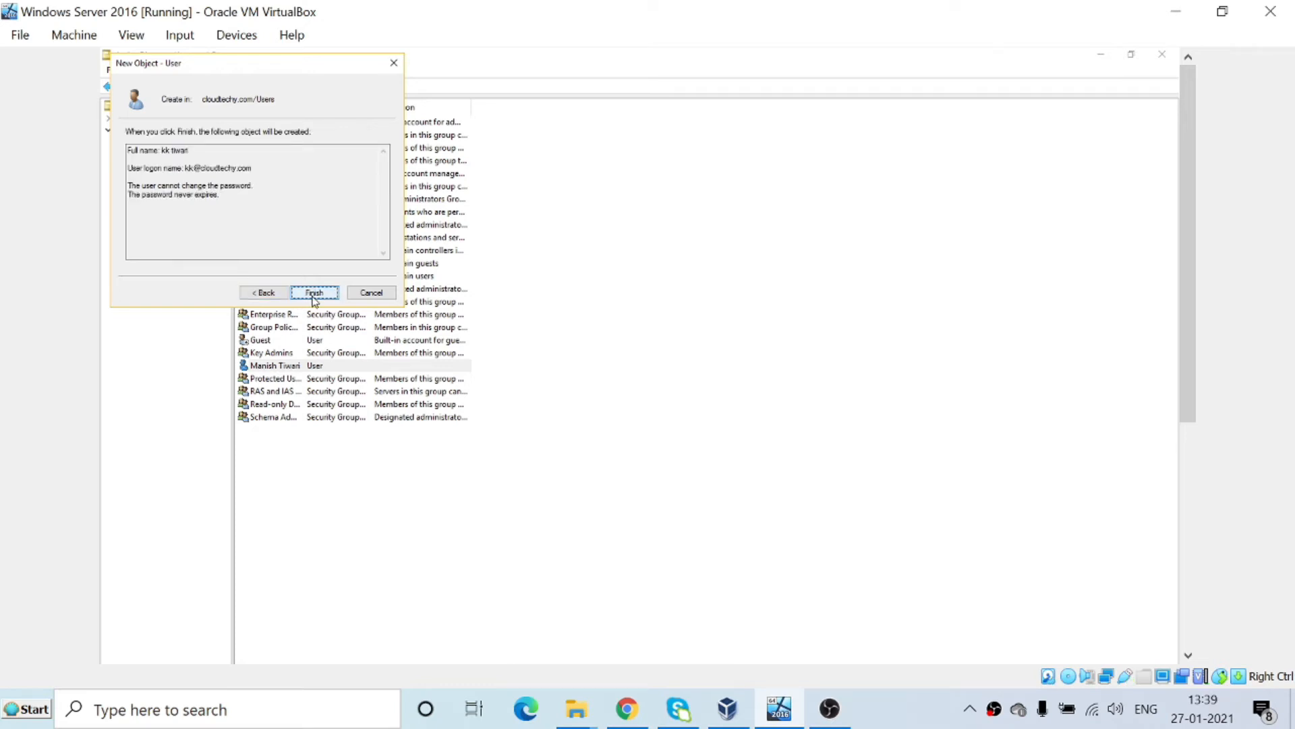
{"action": "left_click", "coordinate": [313, 294]}
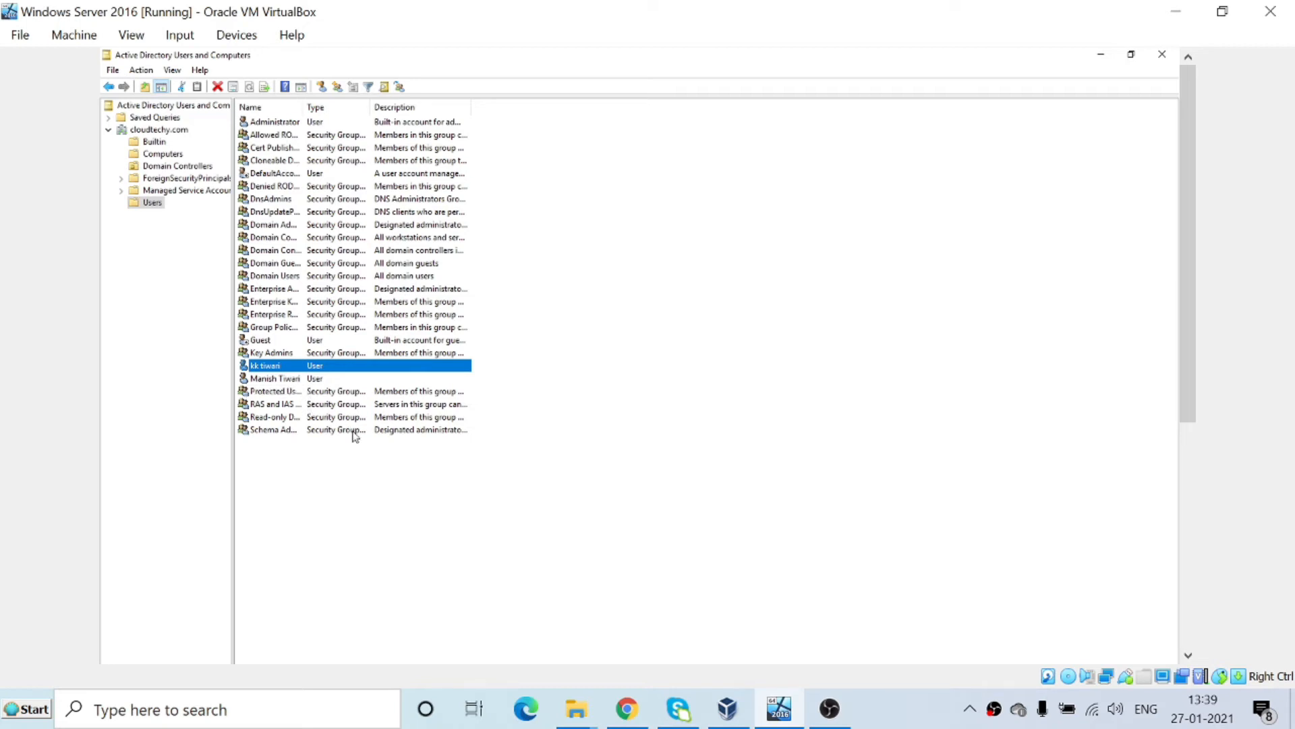
Select the first newly created user account in Users and open its Properties dialog.
{"action": "left_click", "coordinate": [321, 474]}
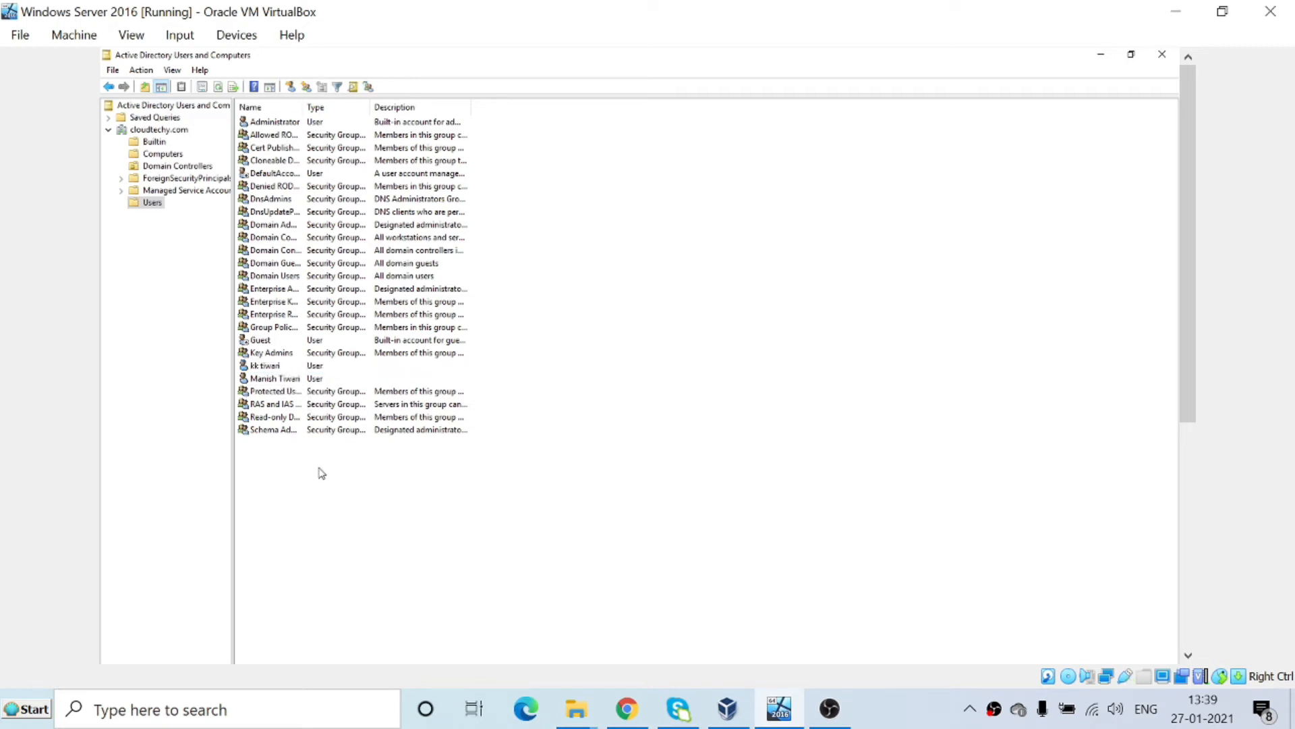
{"action": "left_click", "coordinate": [272, 379]}
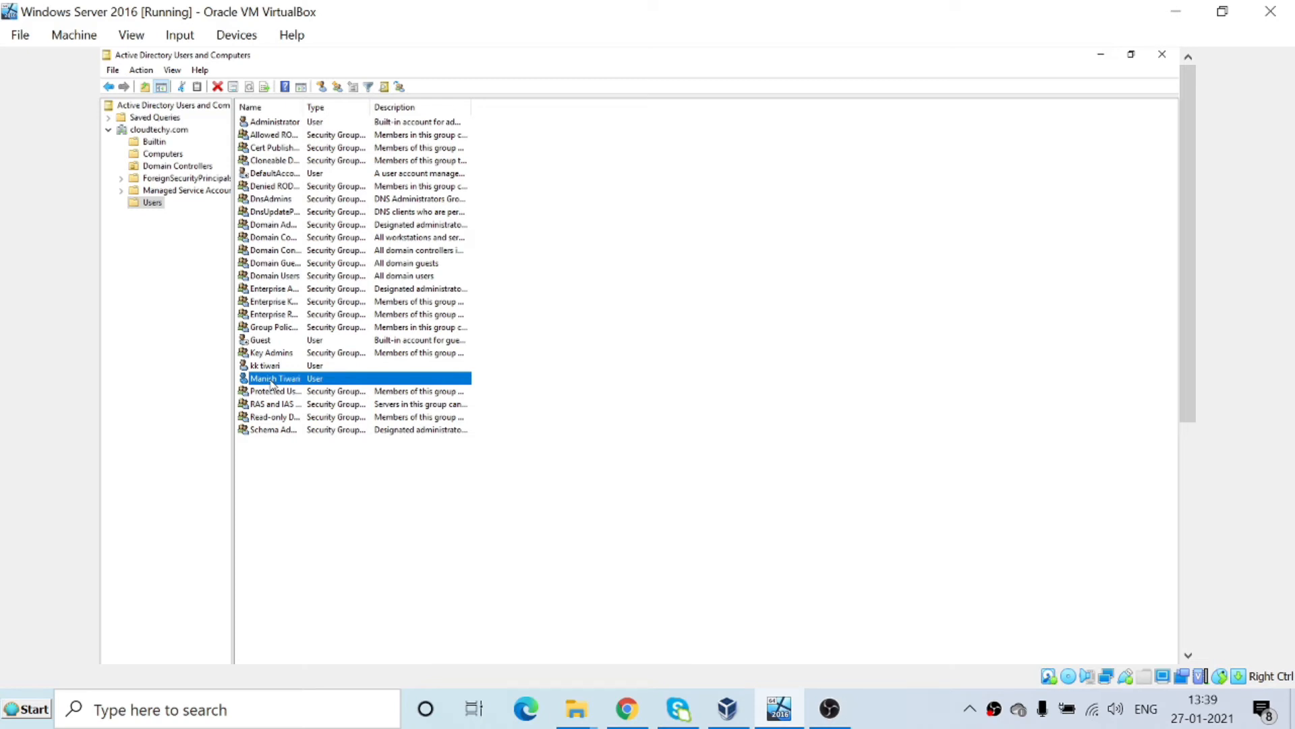
{"action": "double_click", "coordinate": [272, 379]}
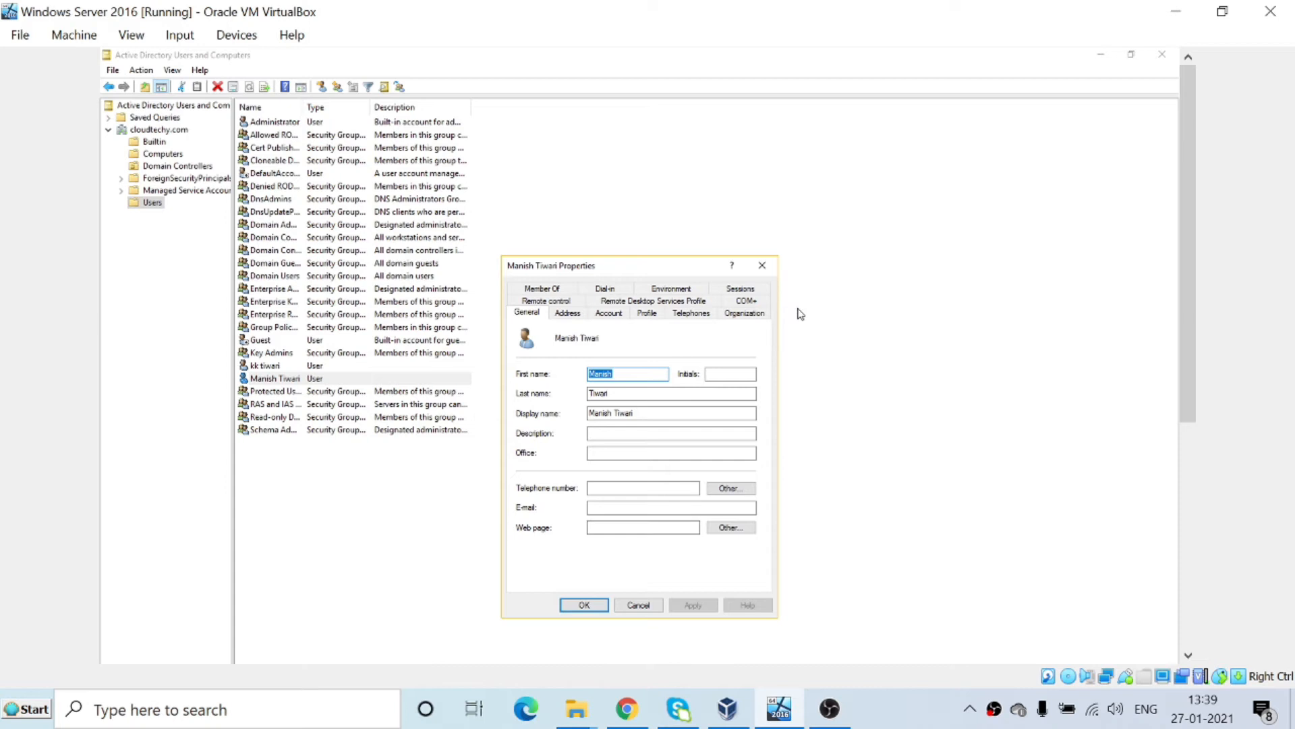
Reopen the first user's Properties from the right-click menu and show the General page.
{"action": "left_click", "coordinate": [762, 266]}
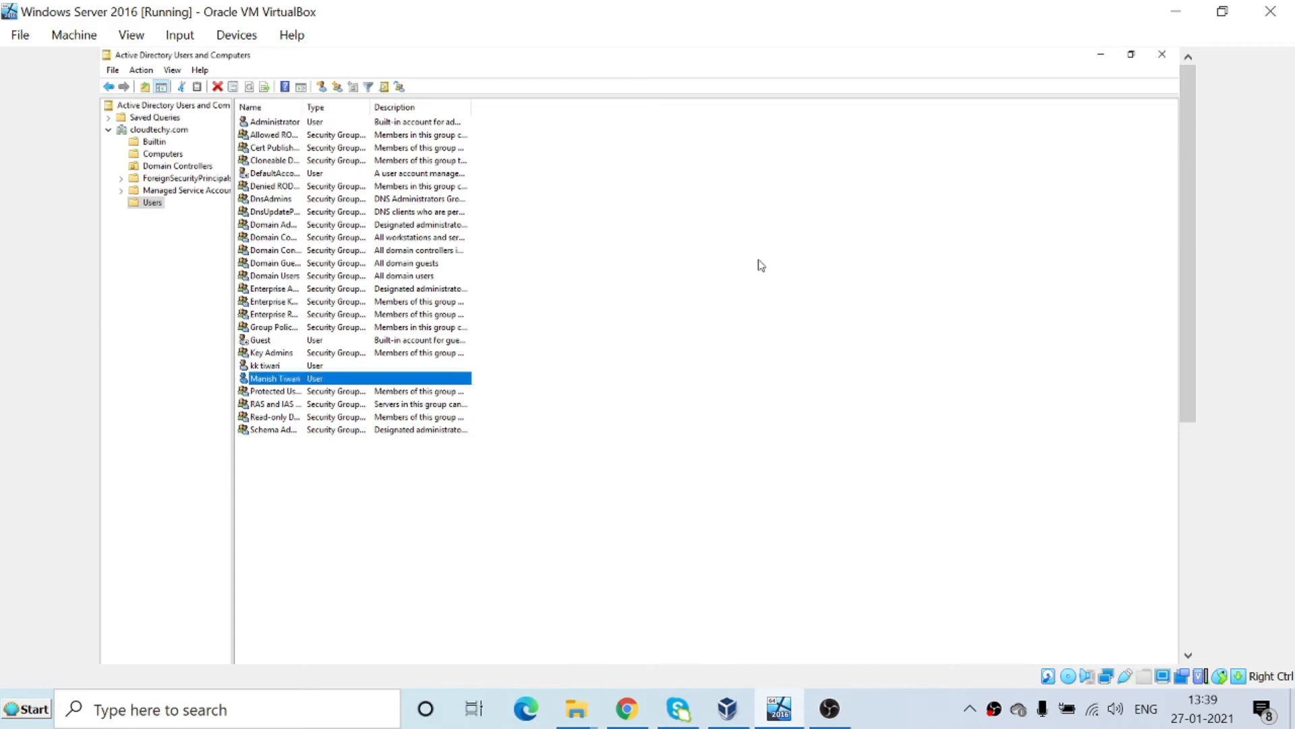
{"action": "right_click", "coordinate": [264, 383]}
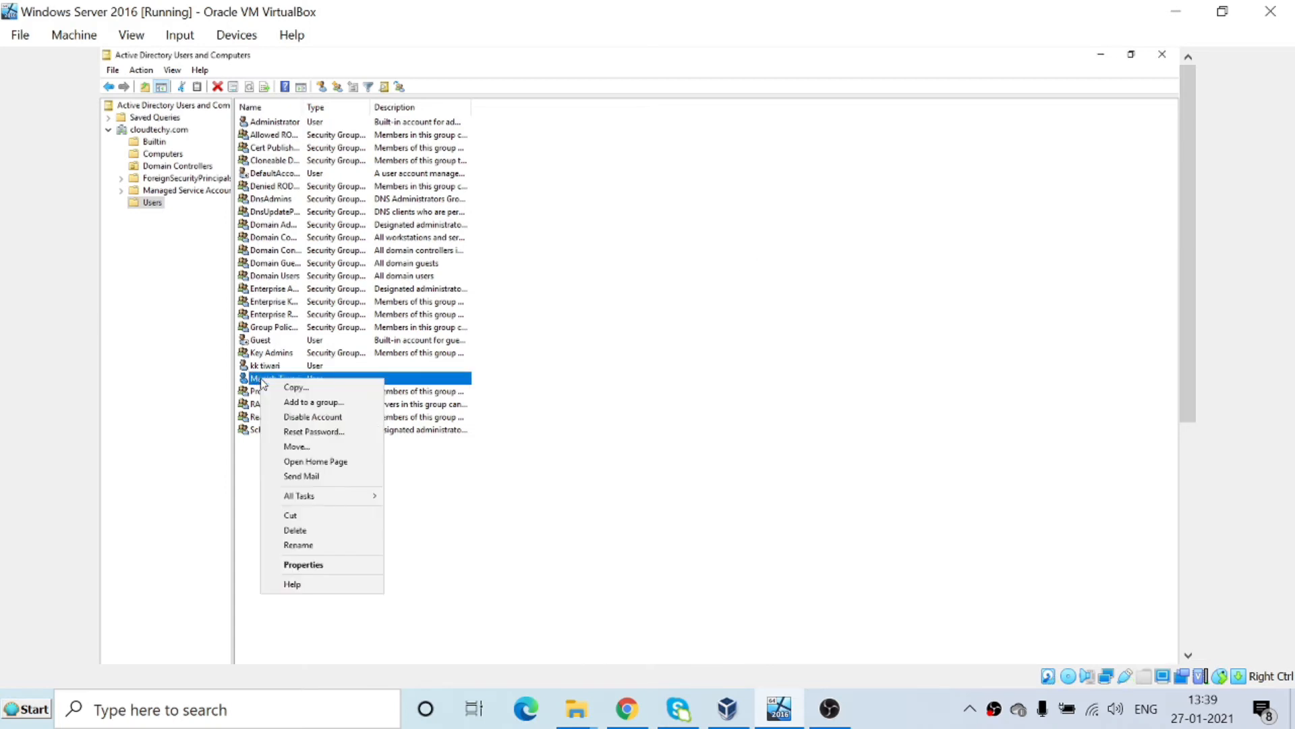
{"action": "left_click", "coordinate": [302, 566]}
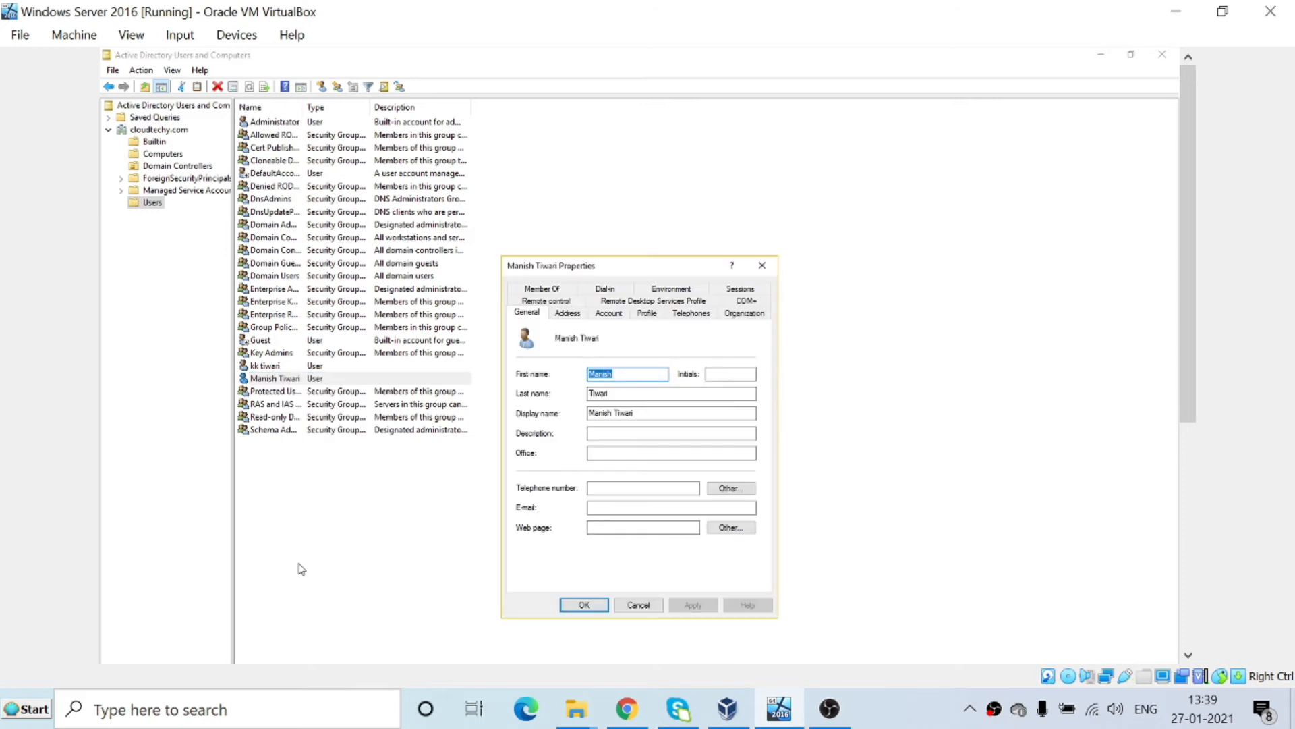
{"action": "left_click_drag", "start_coordinate": [637, 270], "coordinate": [640, 124]}
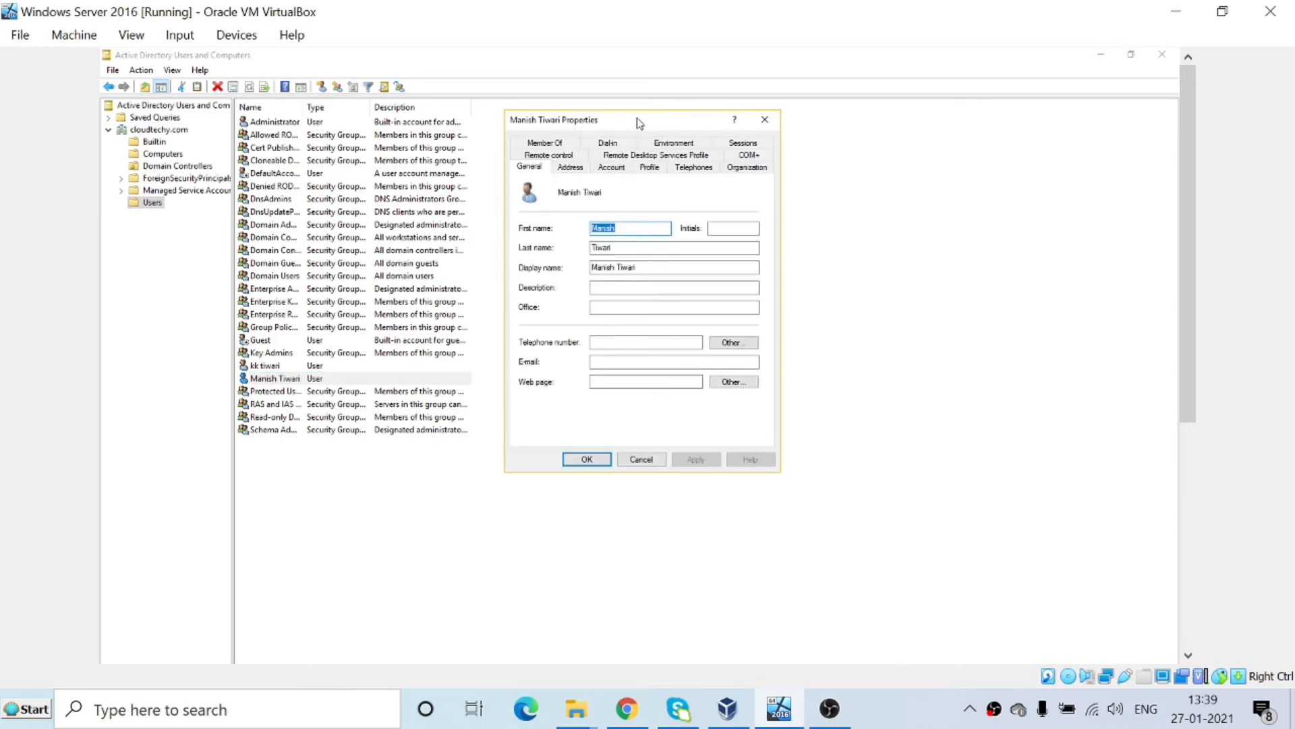
{"action": "left_click", "coordinate": [531, 170]}
Enter office 'Cloud Techy', a telephone number and an e-mail address on General.
{"action": "left_click", "coordinate": [621, 311]}
{"action": "type", "text": "Cloud Techy"}
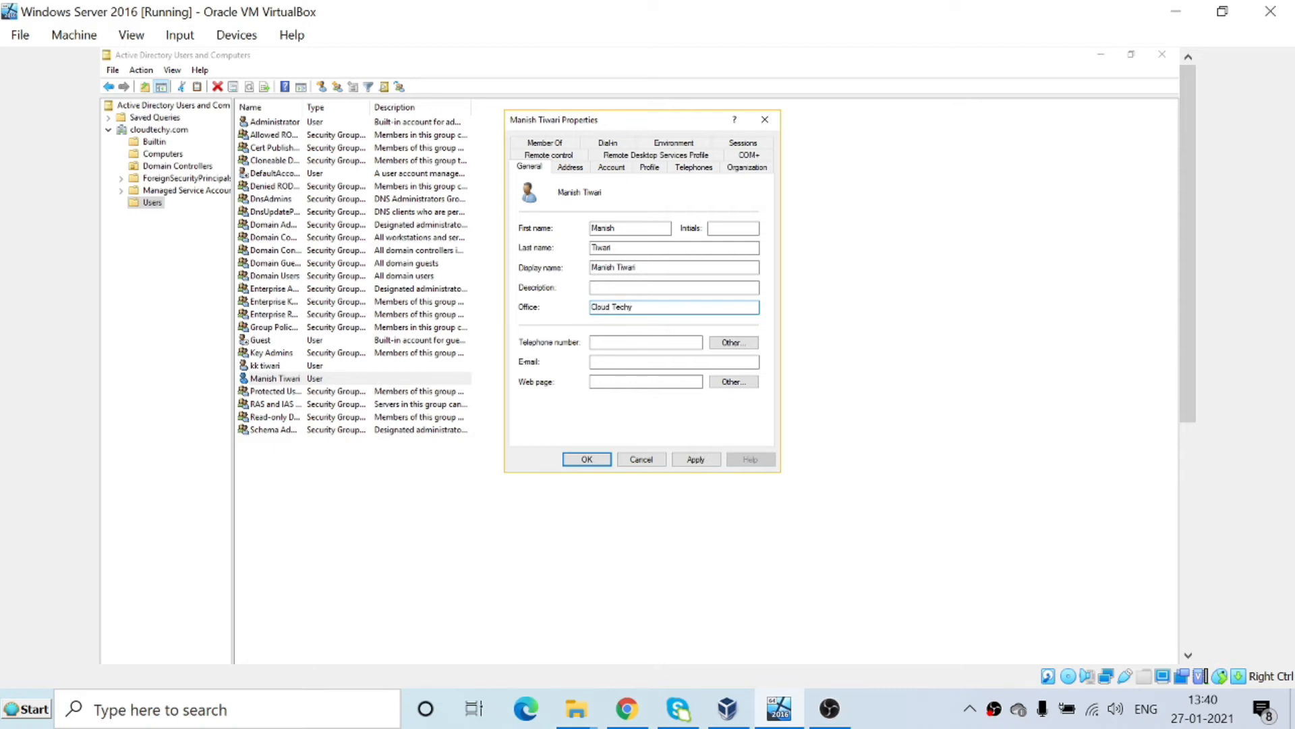
{"action": "key", "text": "Tab"}
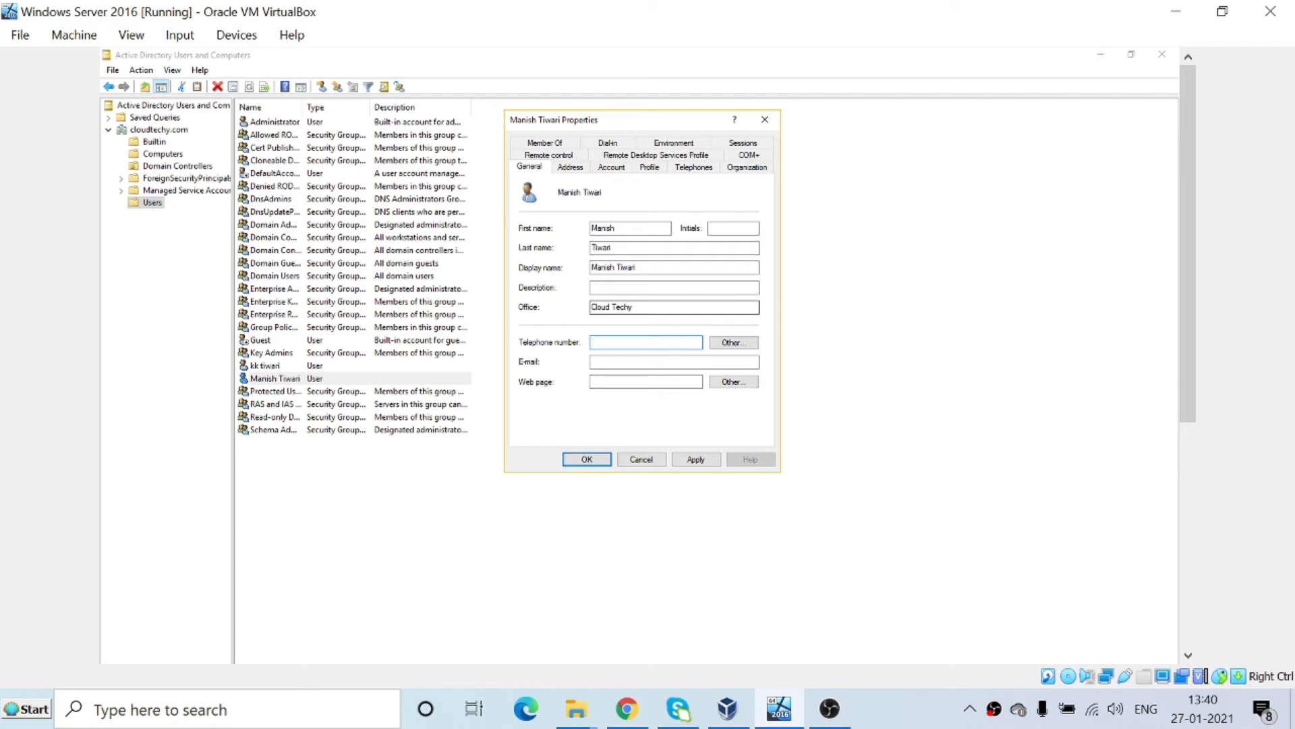
{"action": "type", "text": "011-12345678"}
{"action": "left_click", "coordinate": [639, 364]}
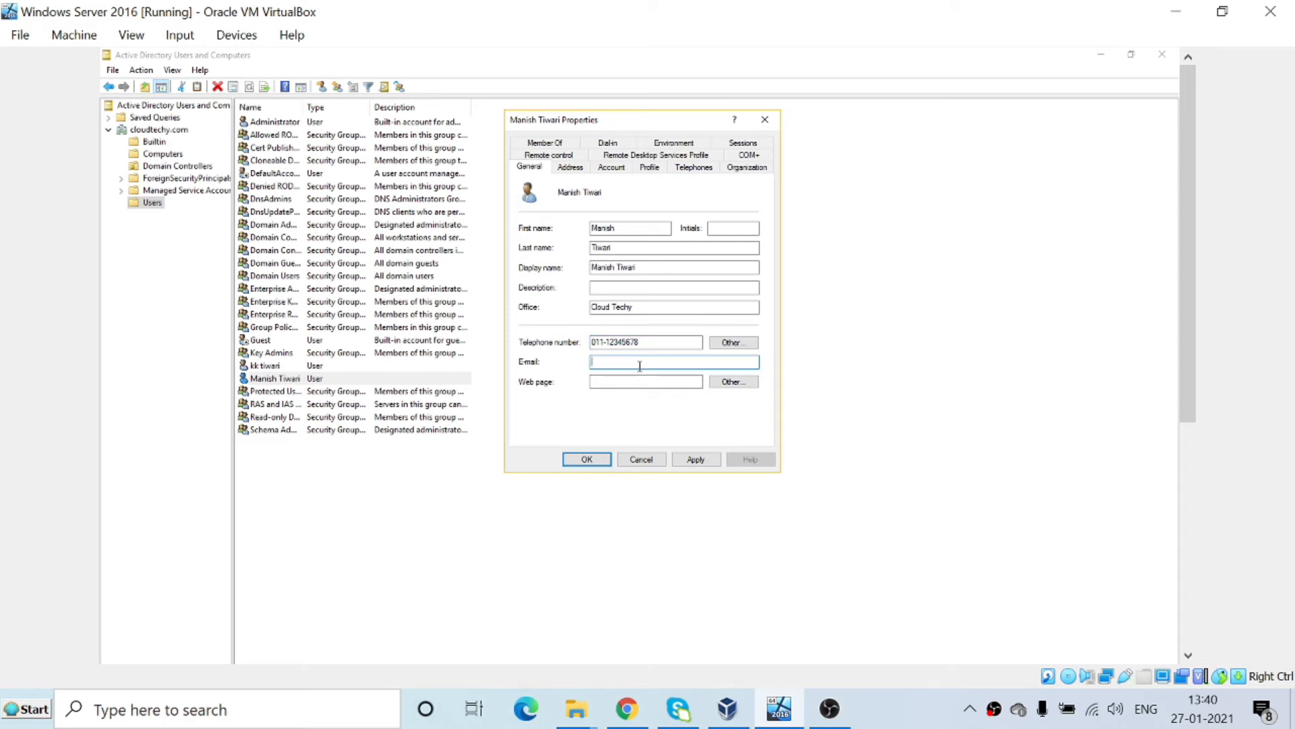
{"action": "key", "text": "Tab"}
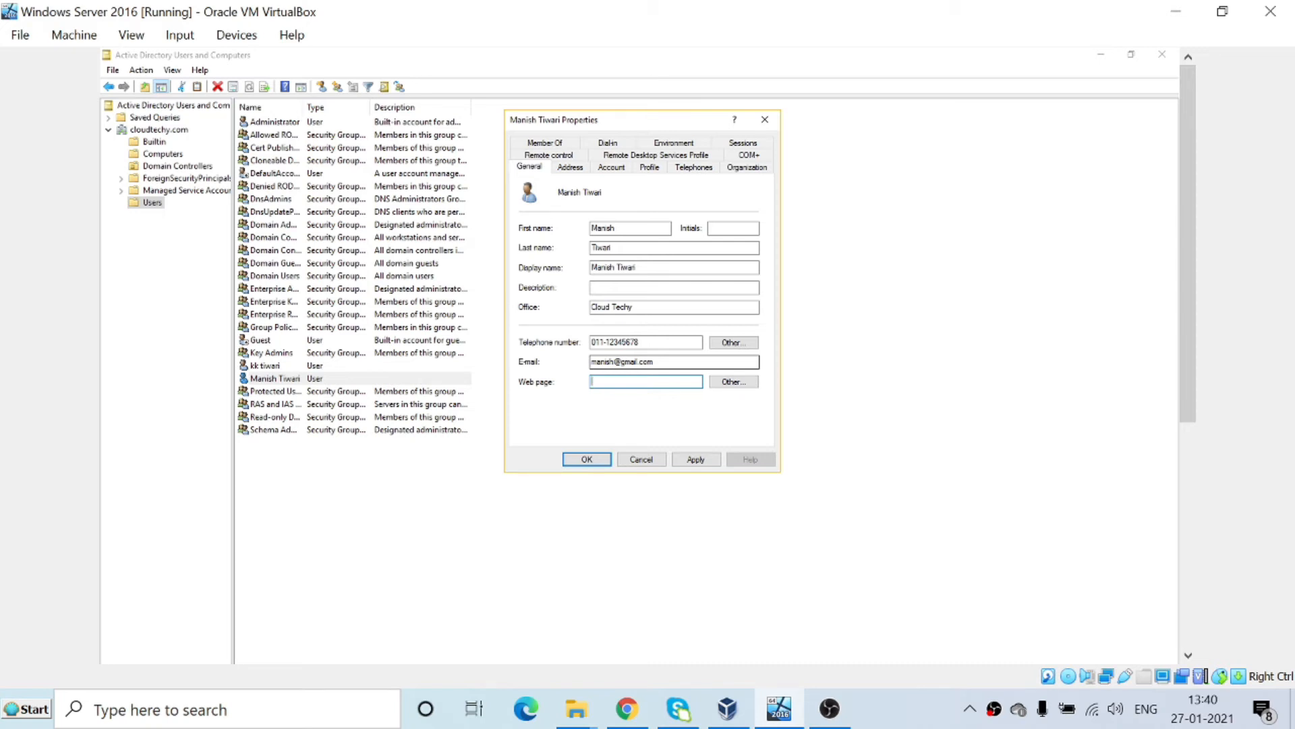
On the Address tab, enter the user's street, P.O. box and city.
{"action": "left_click", "coordinate": [571, 168]}
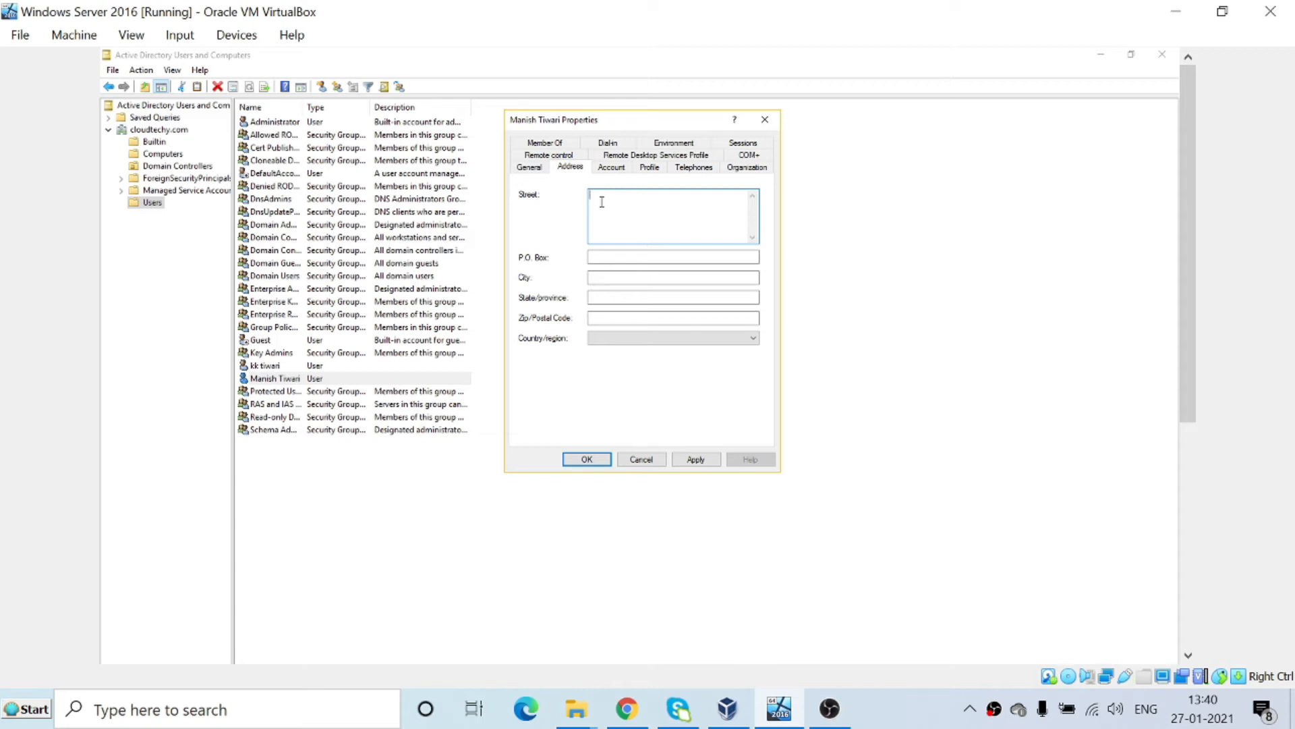
{"action": "key", "text": "Tab"}
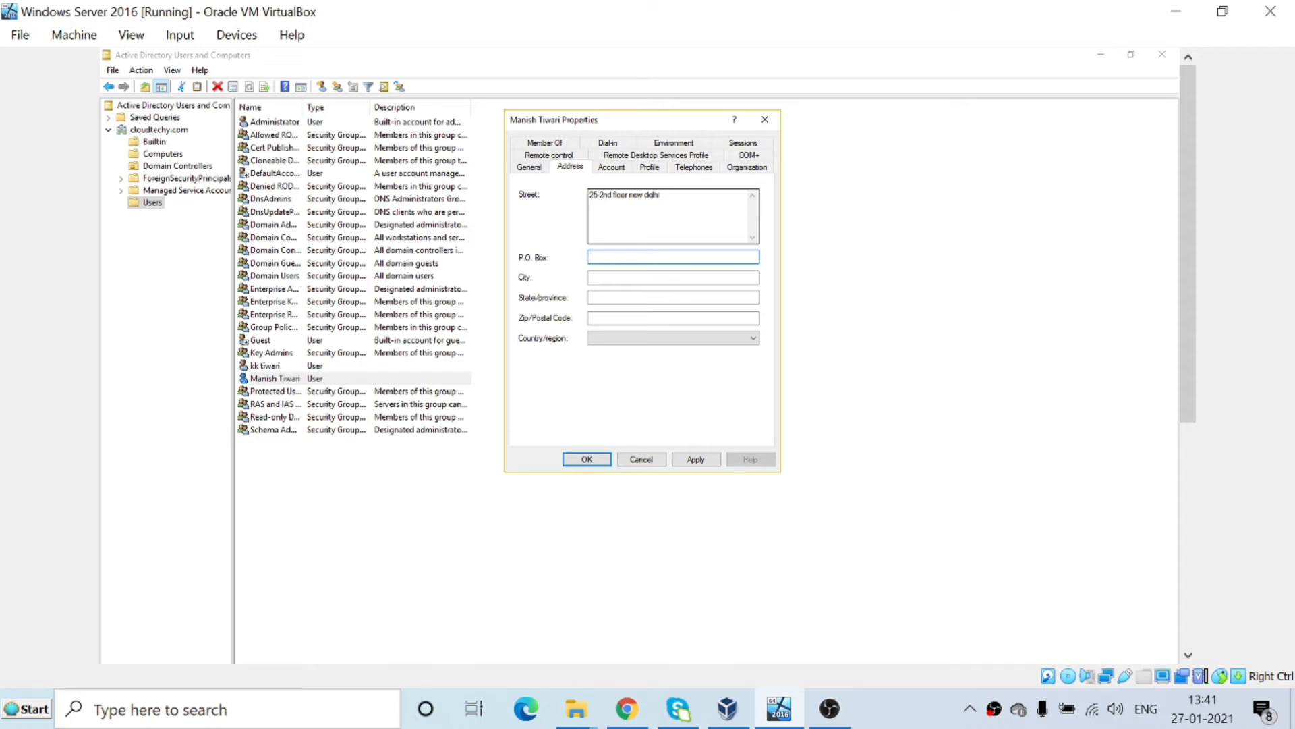
{"action": "type", "text": "new delhi"}
{"action": "key", "text": "Tab"}
{"action": "type", "text": "new del"}
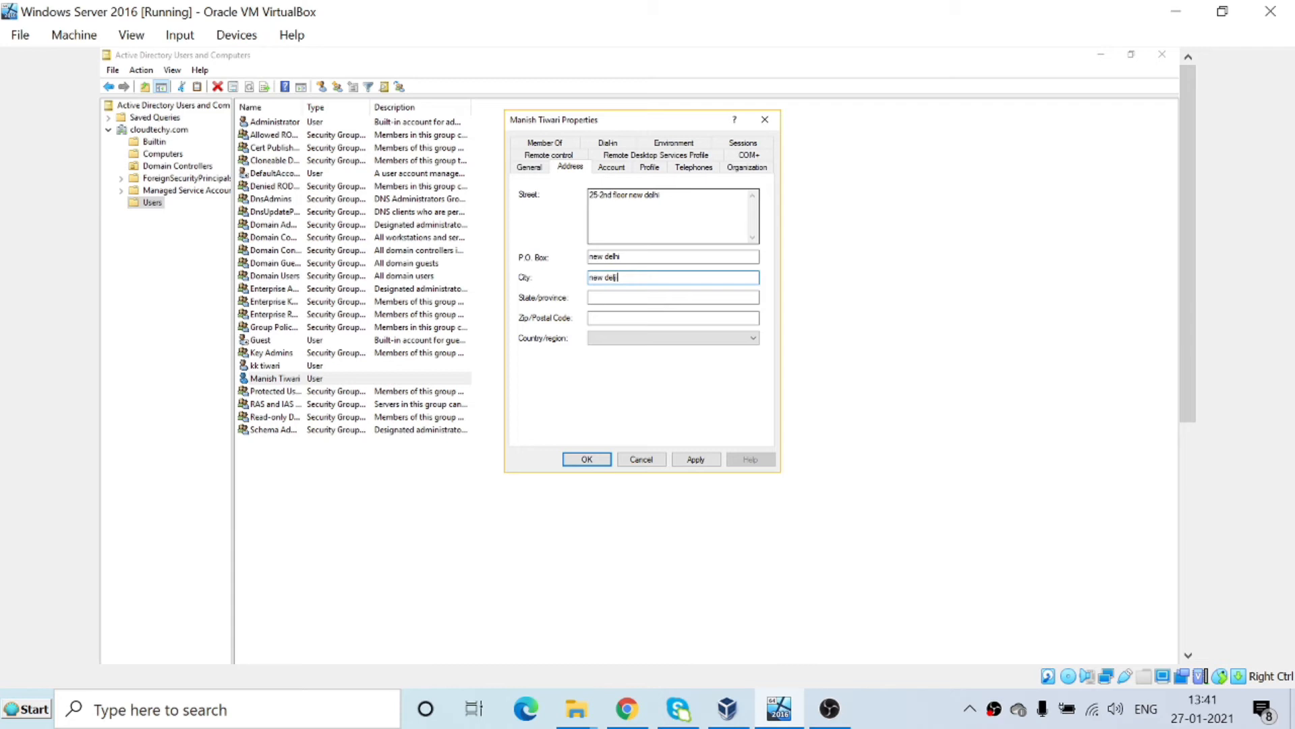
{"action": "type", "text": "hi"}
{"action": "key", "text": "Tab"}
Fill in the state/province and postal code, and set country/region to India.
{"action": "type", "text": "dewl"}
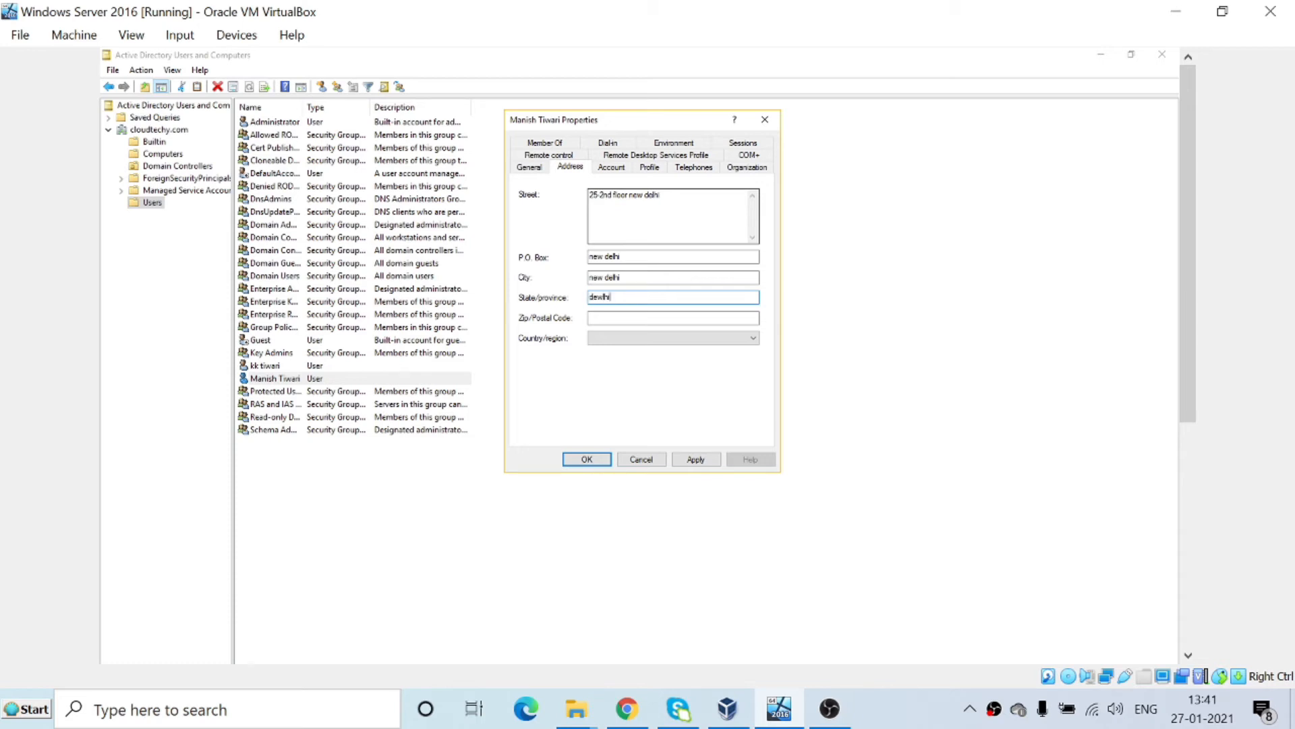
{"action": "key", "text": "BackSpace"}
{"action": "key", "text": "BackSpace"}
{"action": "key", "text": "BackSpace"}
{"action": "type", "text": "elhi"}
{"action": "key", "text": "Tab"}
{"action": "type", "text": "110022"}
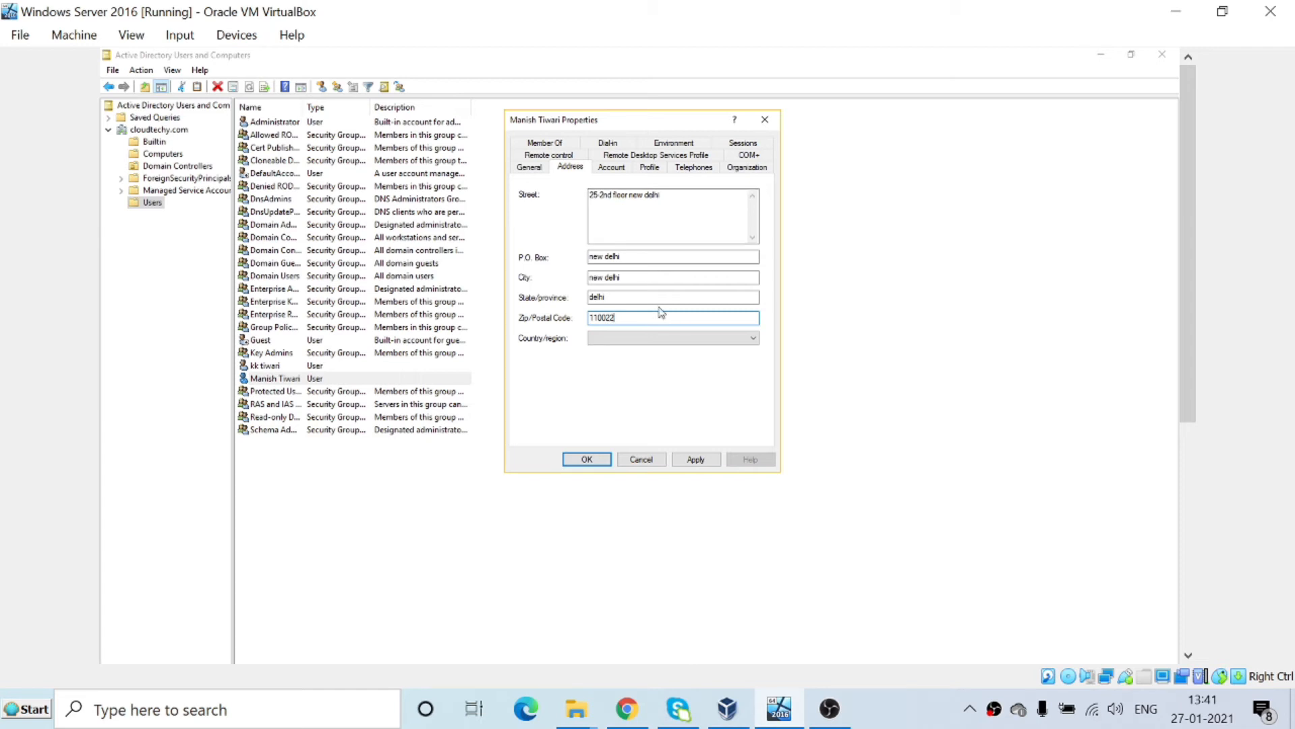
{"action": "left_click", "coordinate": [651, 344]}
{"action": "type", "text": "in"}
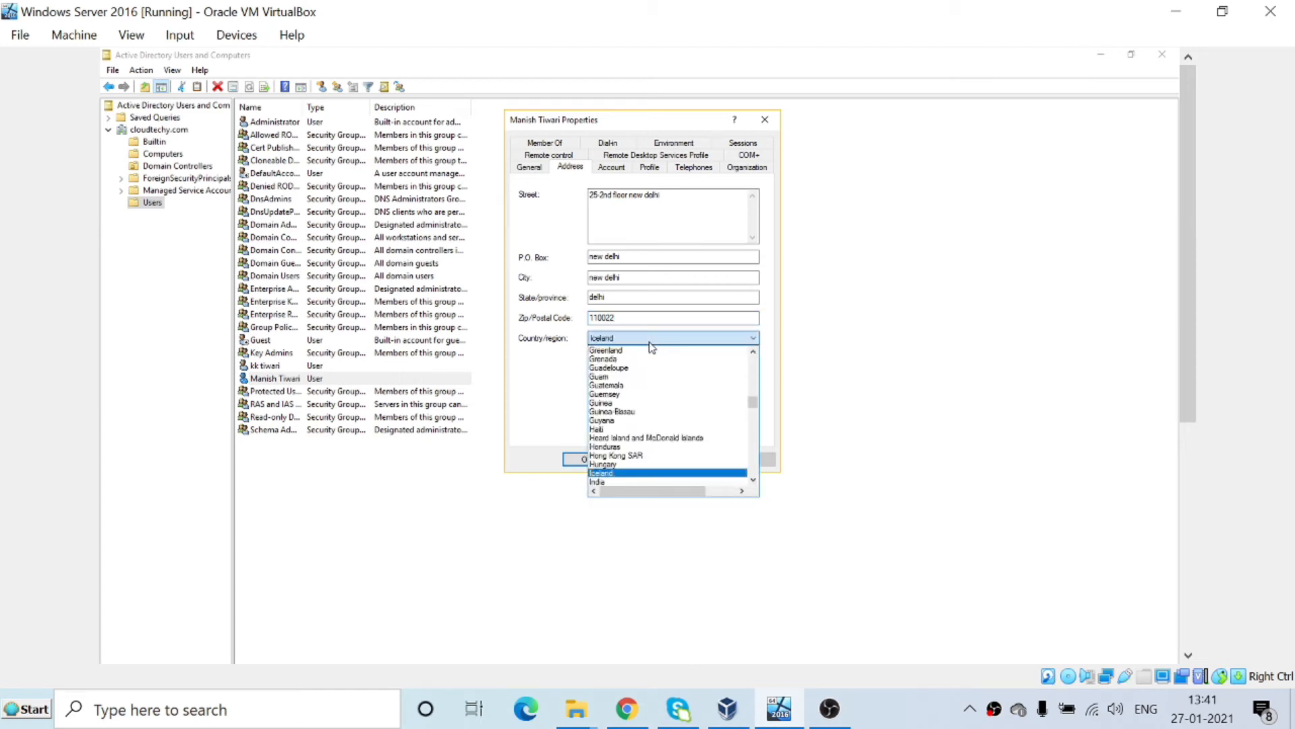
{"action": "key", "text": "Return"}
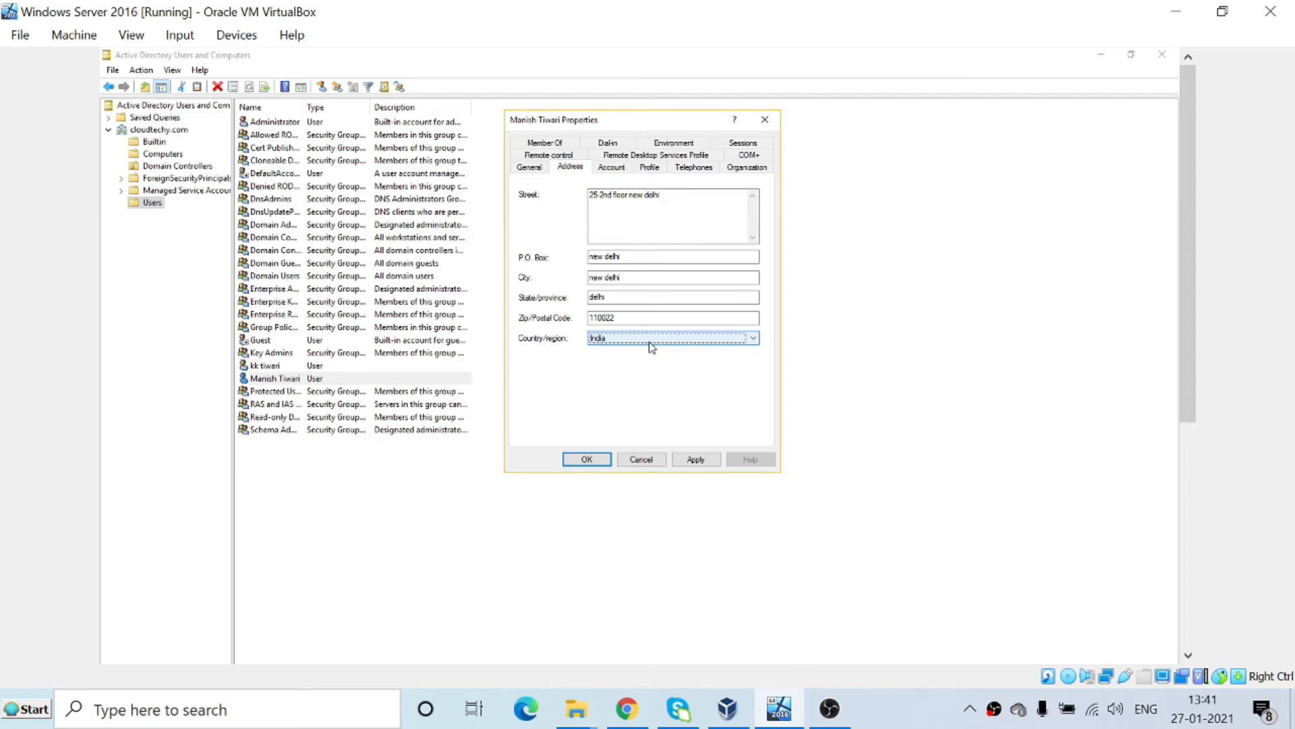
{"action": "left_click", "coordinate": [536, 168]}
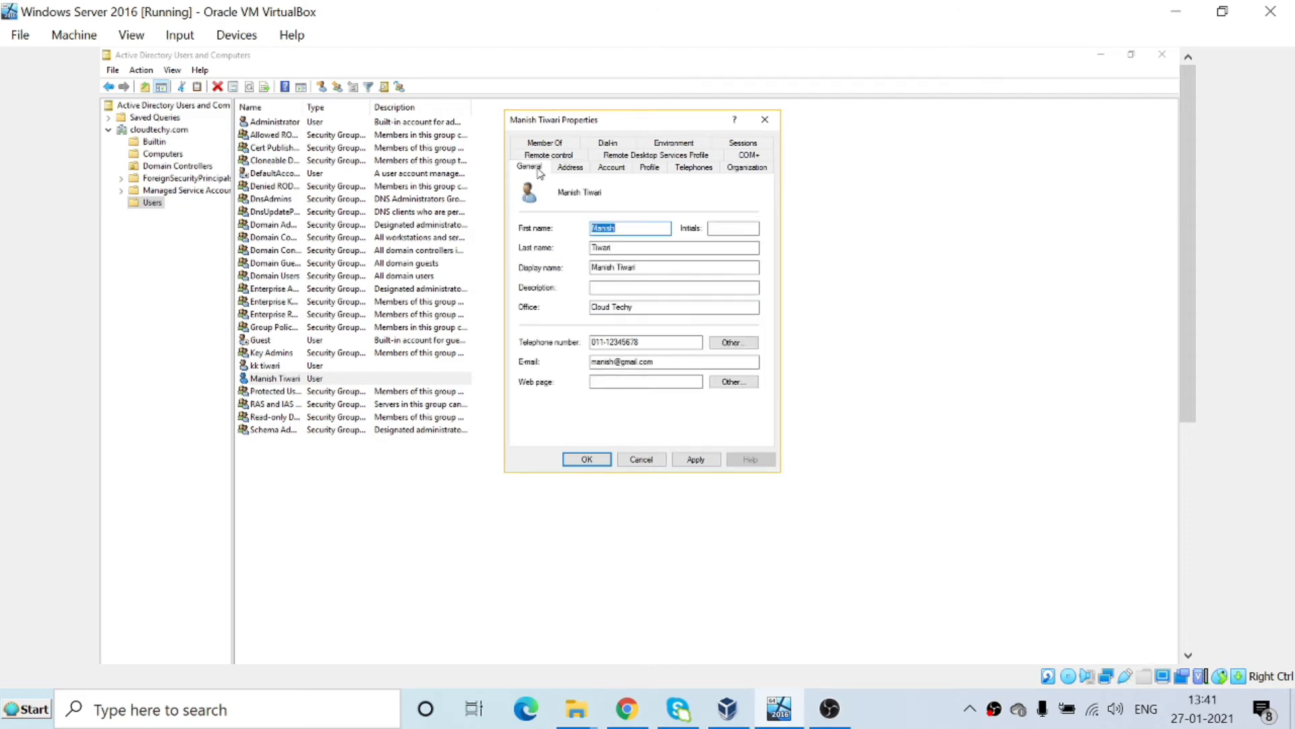
Enter a home phone number on the user's Telephones page.
{"action": "left_click", "coordinate": [571, 169]}
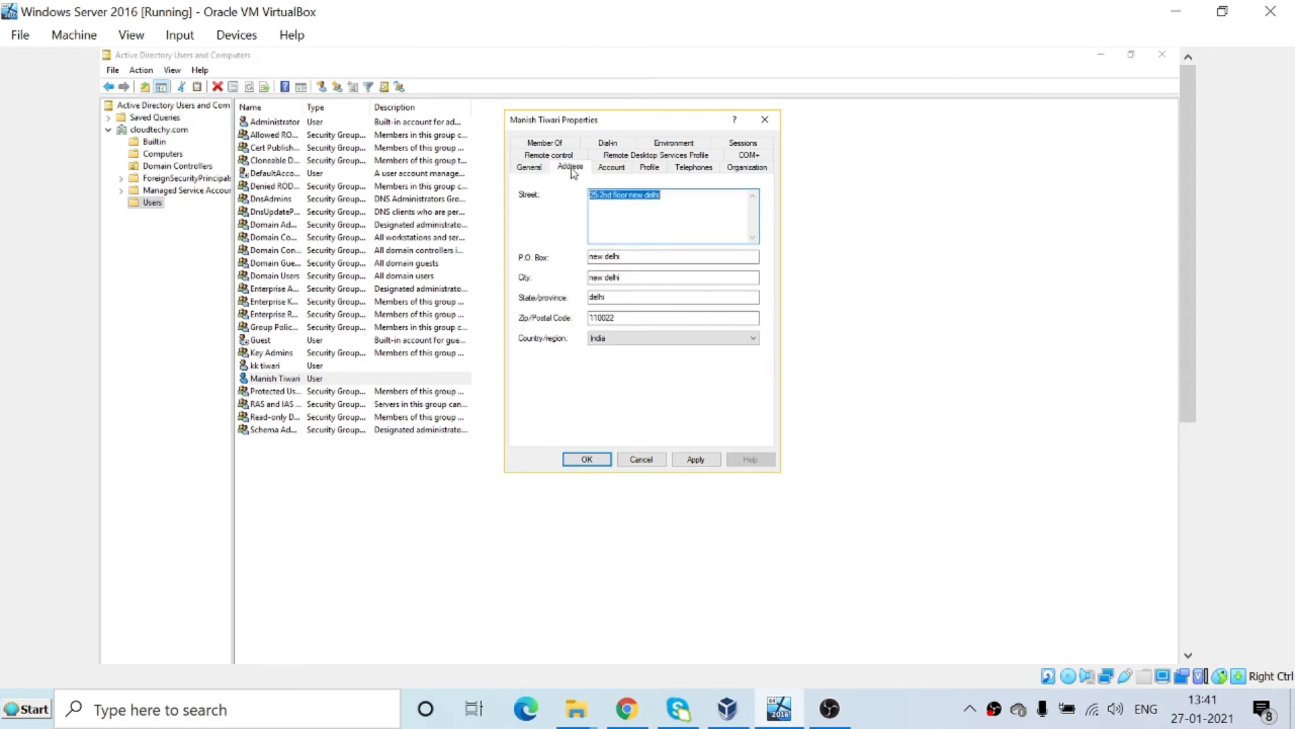
{"action": "left_click", "coordinate": [611, 169]}
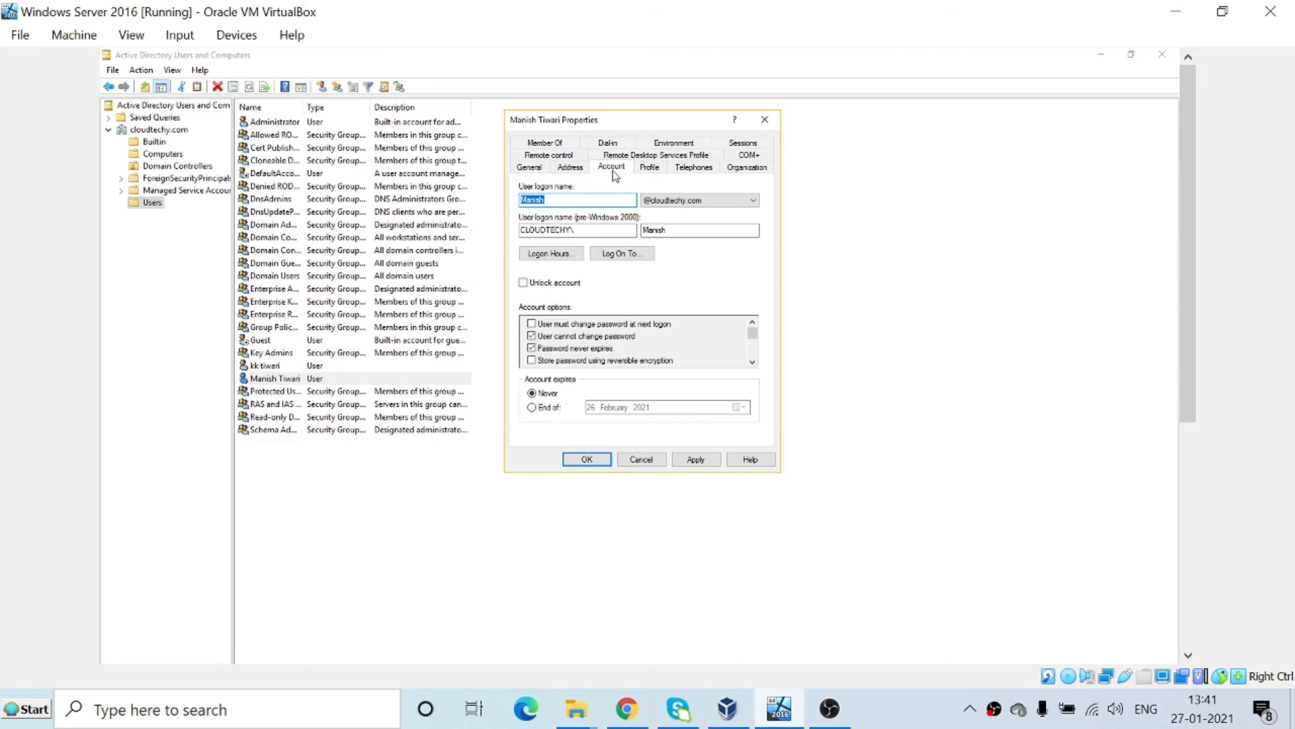
{"action": "left_click", "coordinate": [661, 175]}
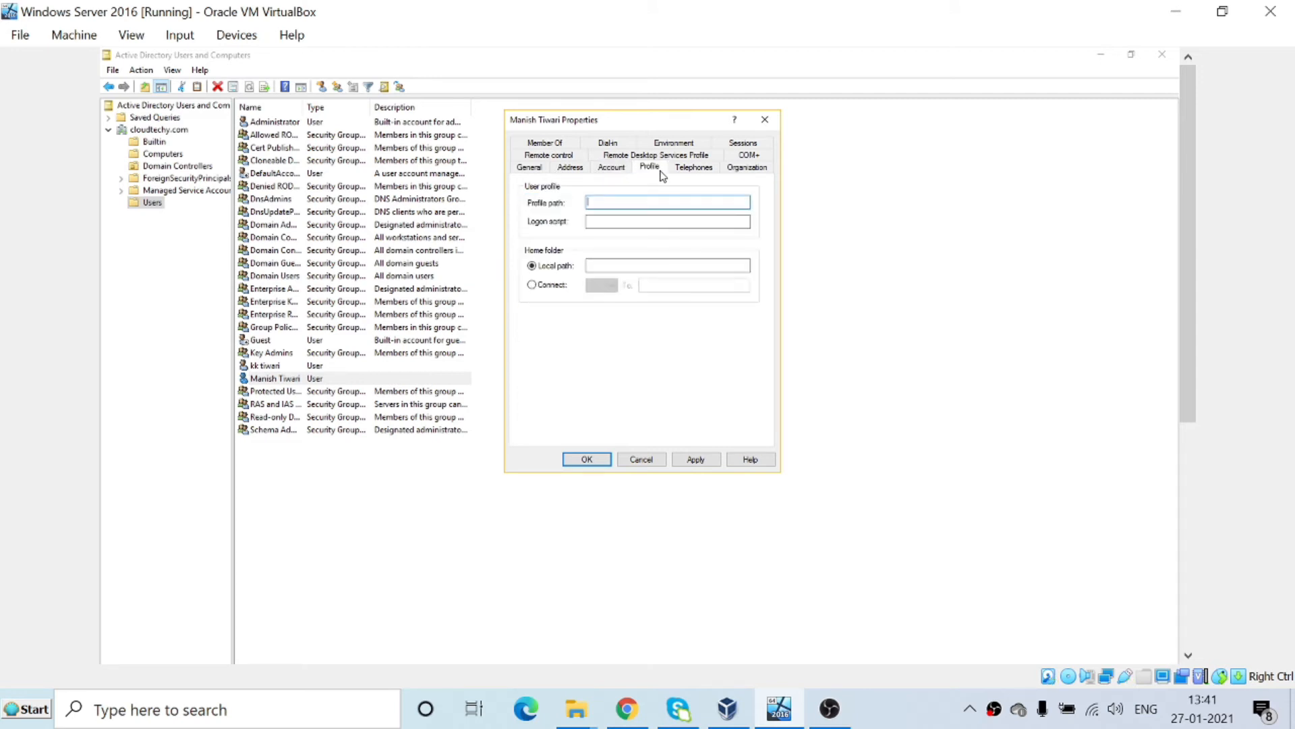
{"action": "left_click", "coordinate": [693, 169]}
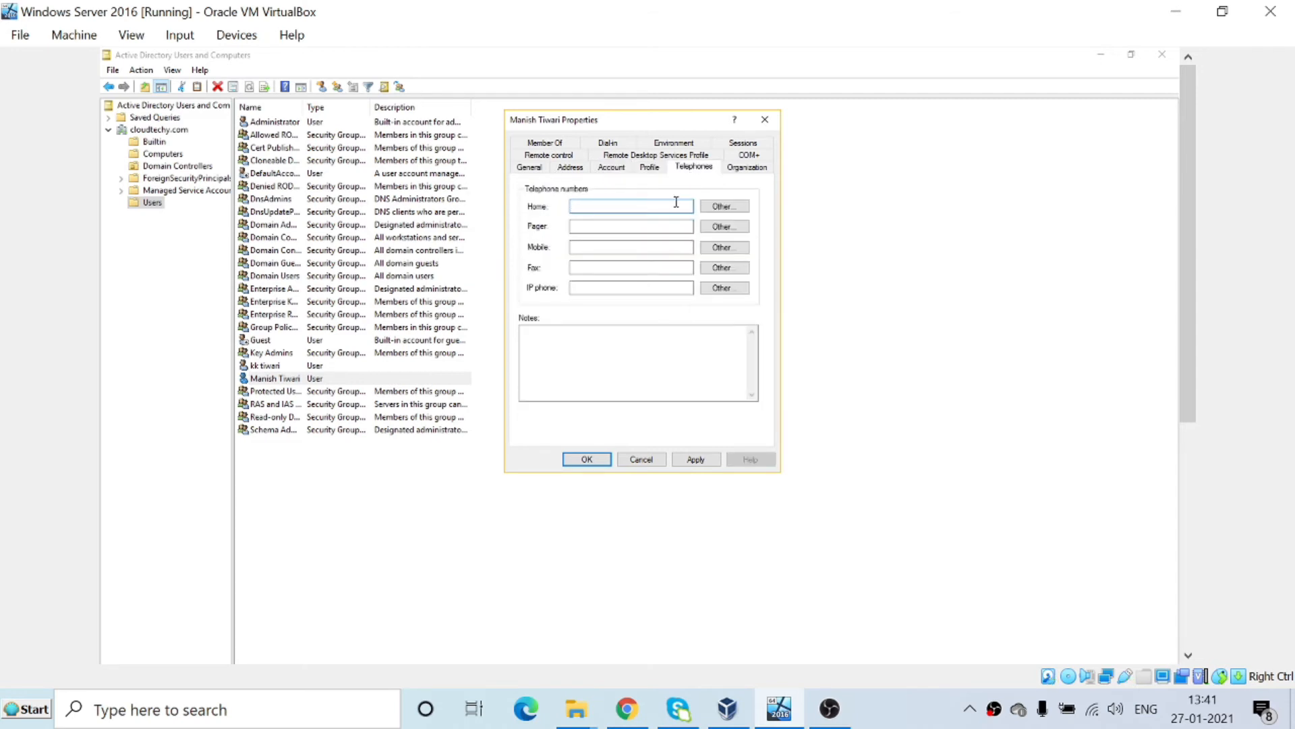
{"action": "left_click", "coordinate": [597, 210]}
{"action": "type", "text": "1234567890"}
{"action": "left_click", "coordinate": [590, 291]}
{"action": "left_click", "coordinate": [589, 293]}
{"action": "left_click", "coordinate": [601, 251]}
{"action": "left_click", "coordinate": [572, 370]}
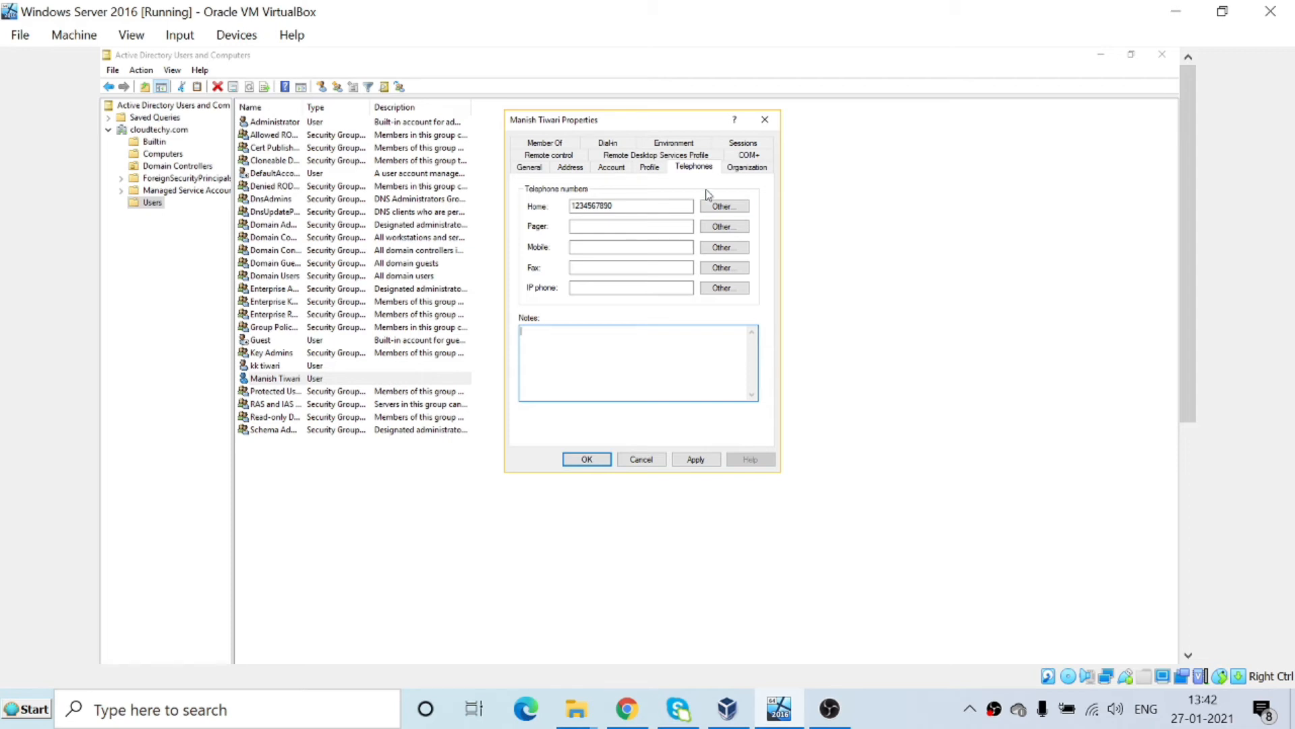
Set job title Trainer, department IT and company Cloud techy on Organization.
{"action": "left_click", "coordinate": [745, 172]}
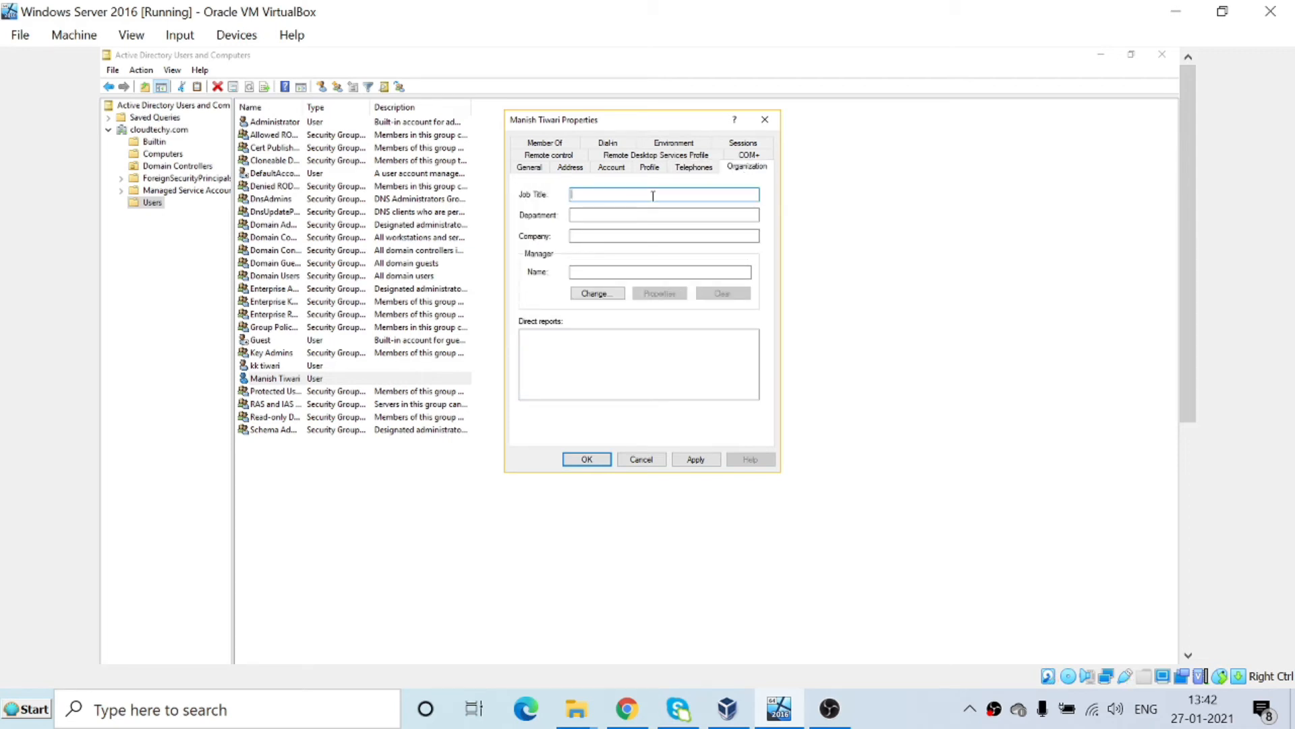
{"action": "key", "text": "BackSpace"}
{"action": "type", "text": "IT Manag"}
{"action": "key", "text": "BackSpace"}
{"action": "key", "text": "BackSpace"}
{"action": "key", "text": "BackSpace"}
{"action": "key", "text": "BackSpace"}
{"action": "key", "text": "BackSpace"}
{"action": "key", "text": "BackSpace"}
{"action": "key", "text": "BackSpace"}
{"action": "key", "text": "BackSpace"}
{"action": "type", "text": "Traniner"}
{"action": "key", "text": "Tab"}
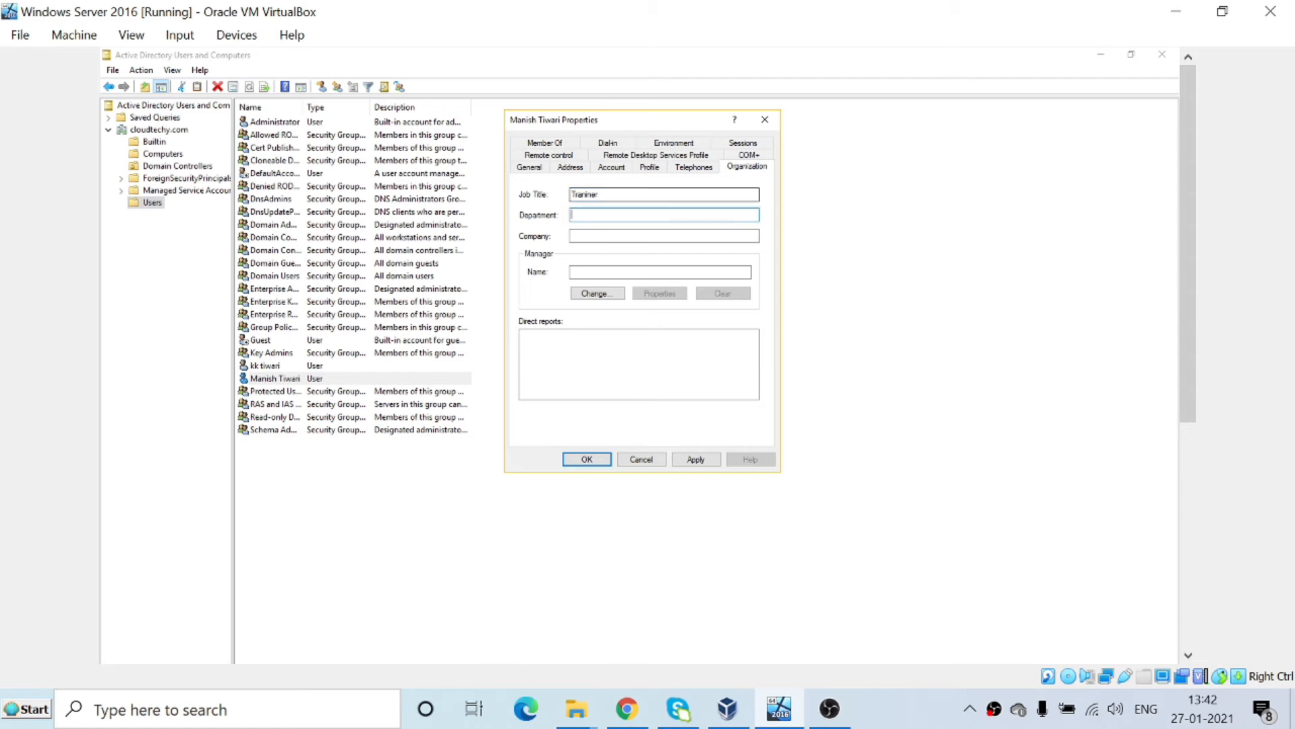
{"action": "type", "text": "IT"}
{"action": "key", "text": "Tab"}
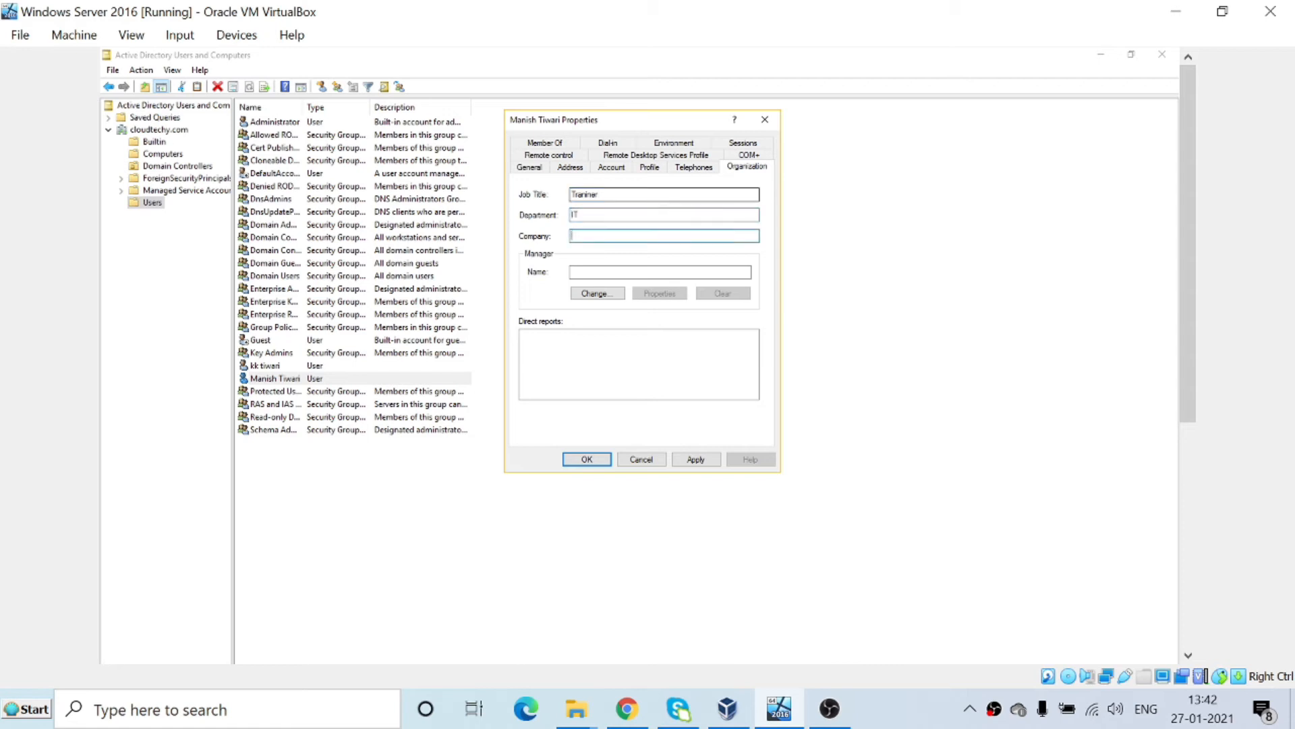
{"action": "type", "text": "Cloud techy"}
{"action": "key", "text": "Tab"}
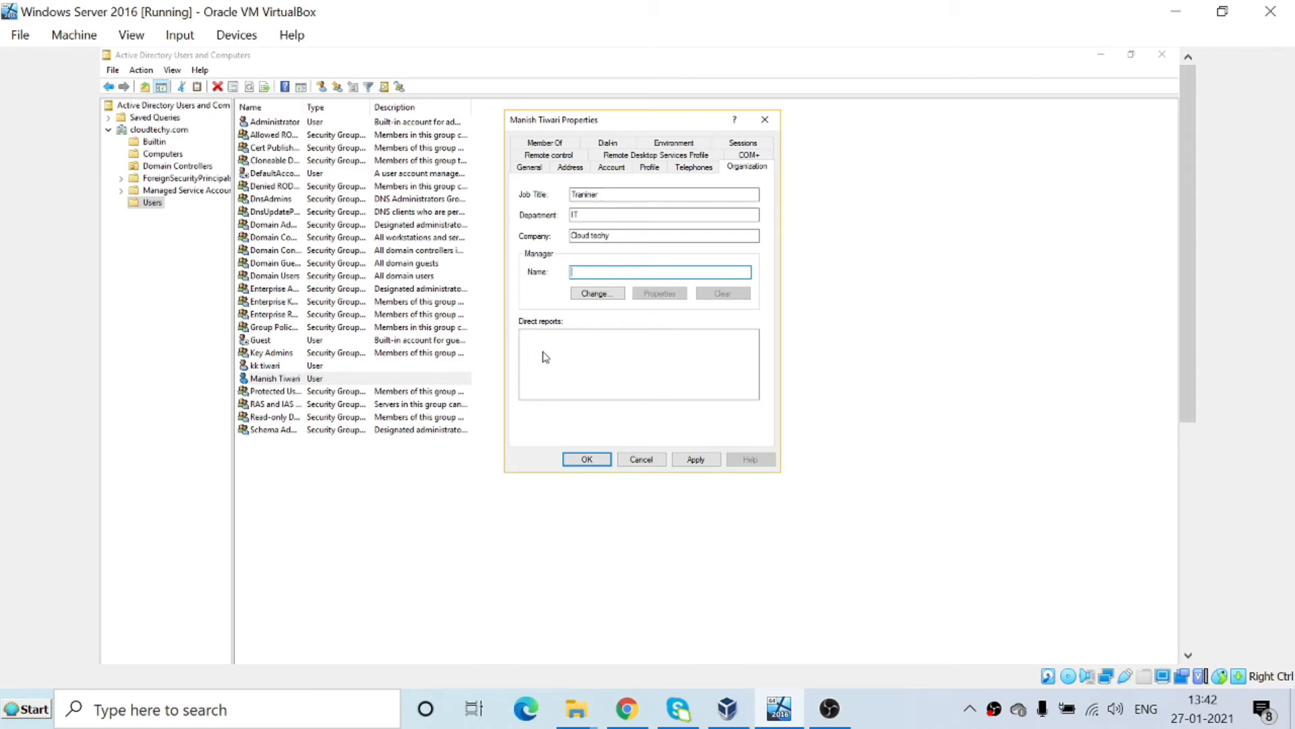
Review the COM+, Telephones, Address, Member Of, Dial-in and Account pages, then open Logon Hours.
{"action": "left_click", "coordinate": [748, 156]}
{"action": "left_click", "coordinate": [701, 162]}
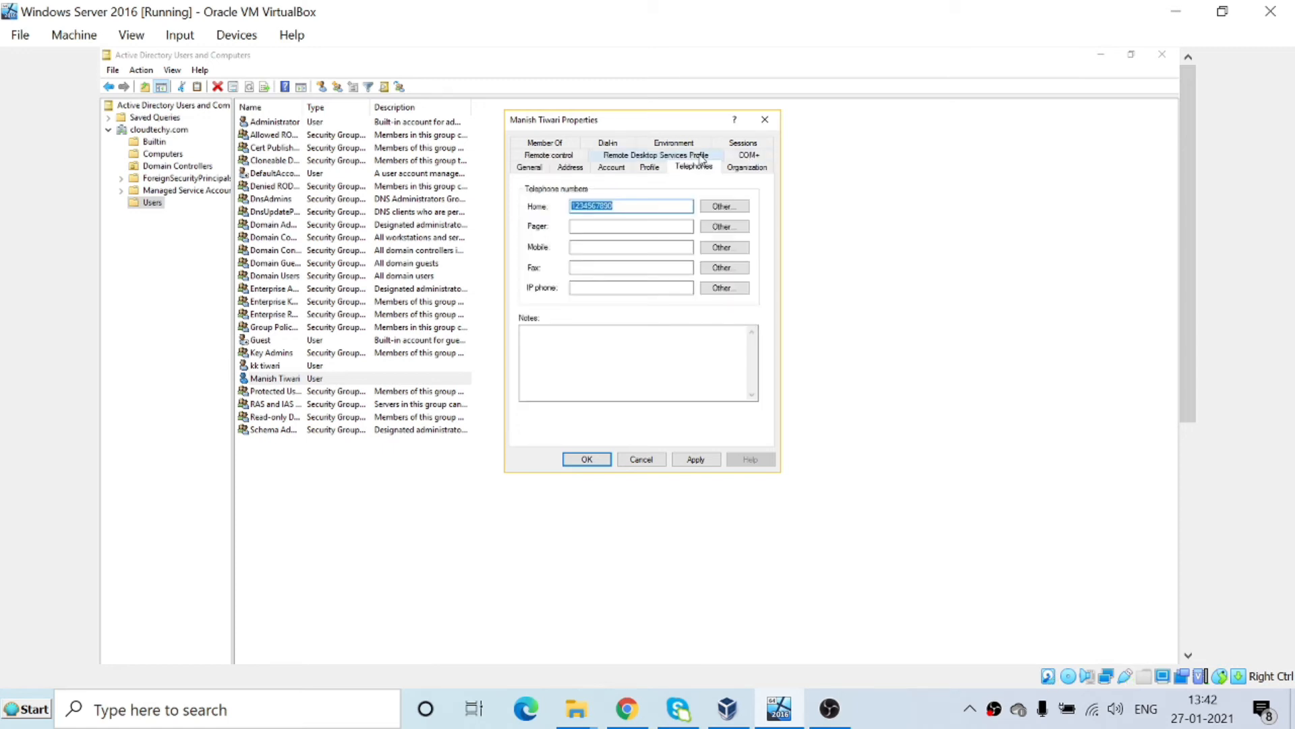
{"action": "left_click", "coordinate": [639, 157]}
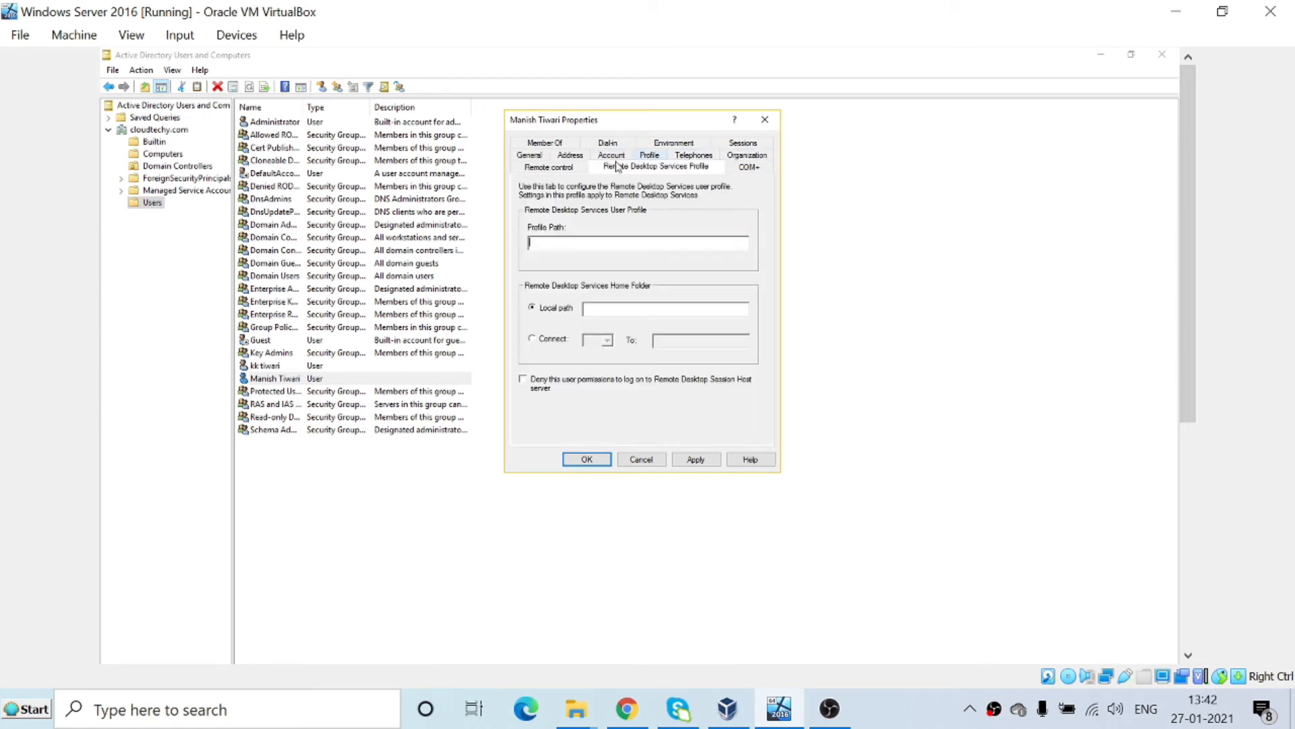
{"action": "left_click", "coordinate": [578, 158]}
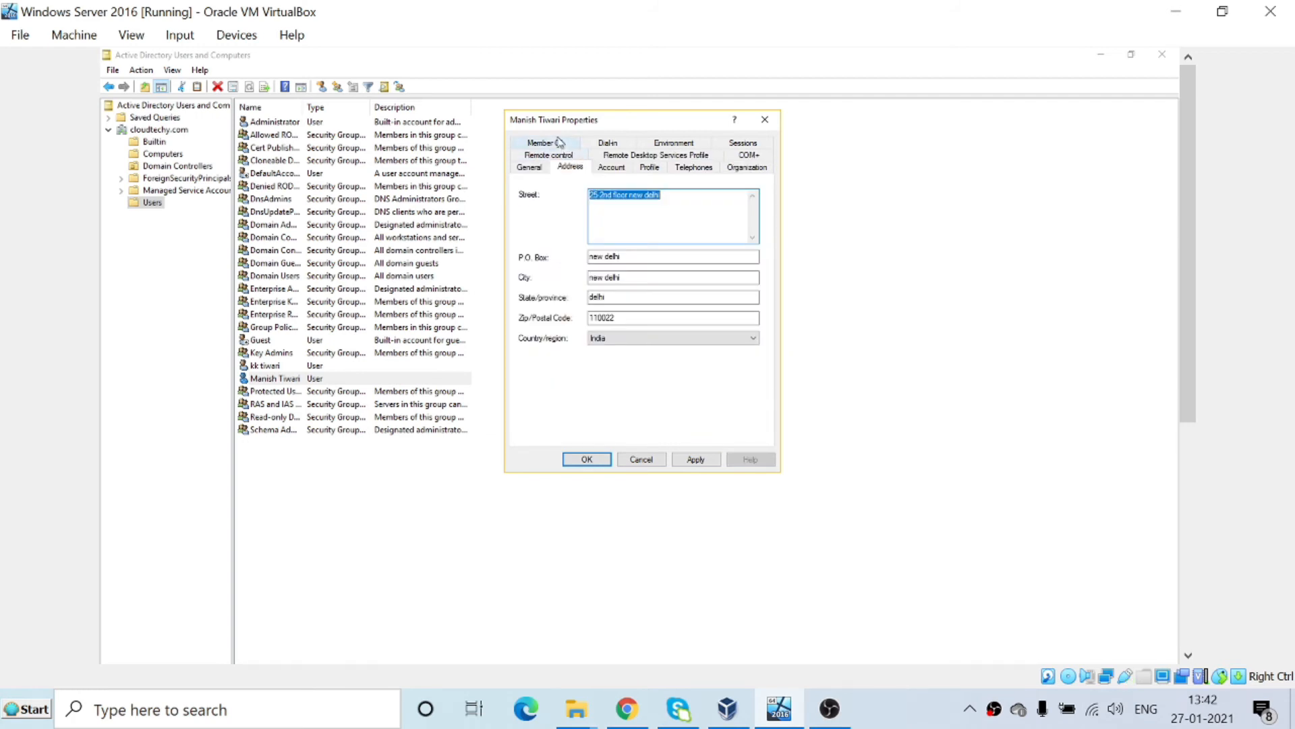
{"action": "left_click", "coordinate": [559, 142]}
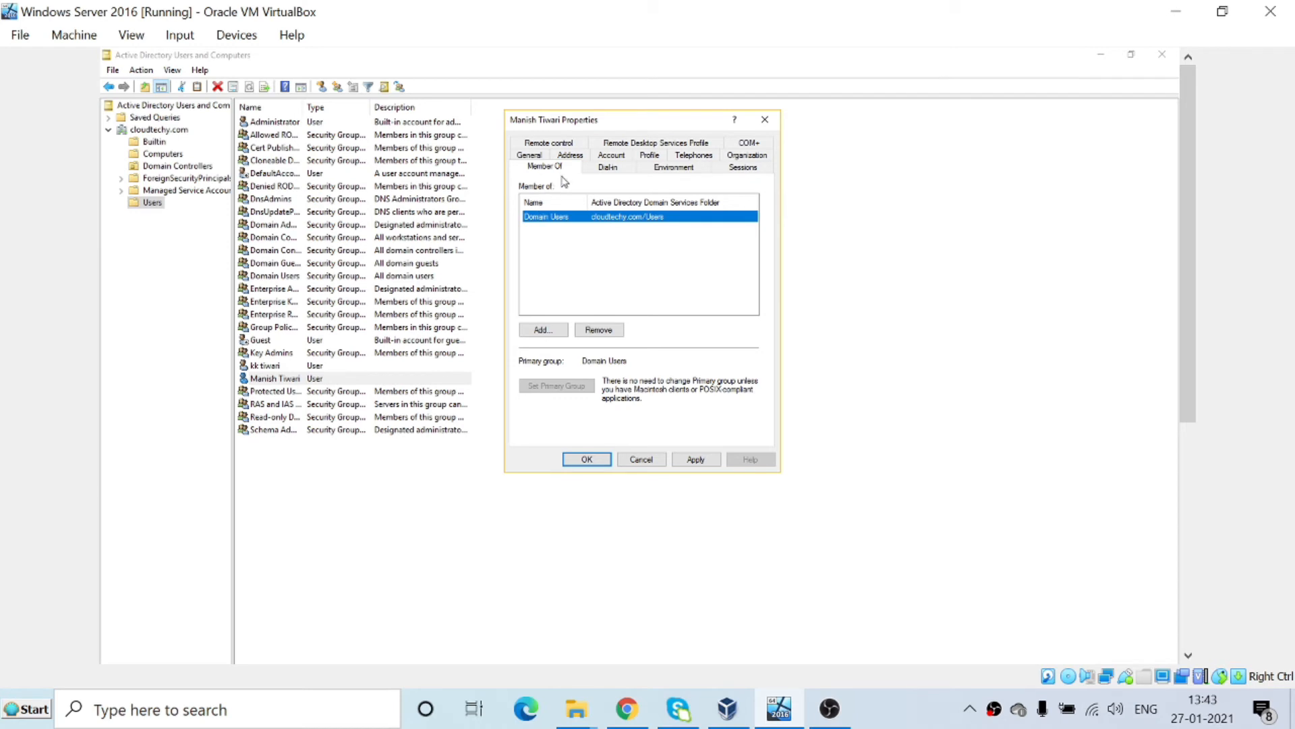
{"action": "left_click", "coordinate": [666, 170]}
{"action": "left_click", "coordinate": [619, 159]}
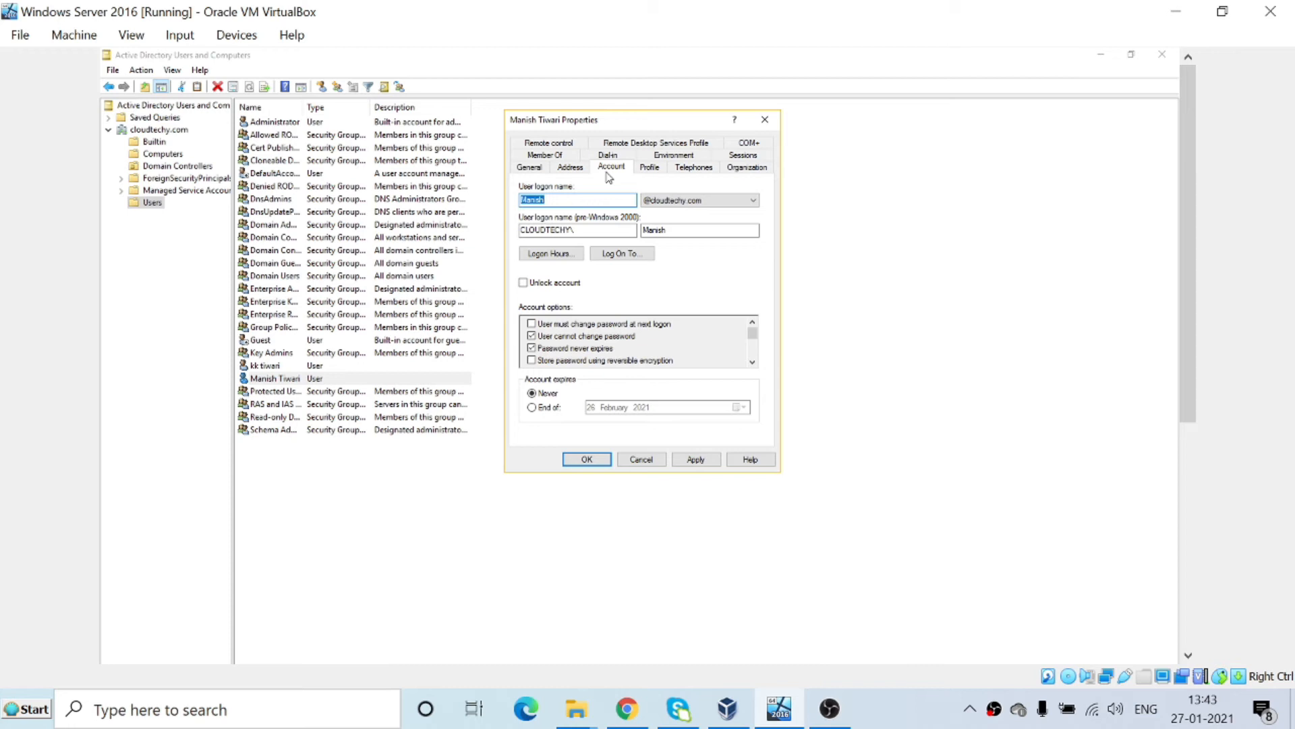
{"action": "left_click", "coordinate": [618, 159]}
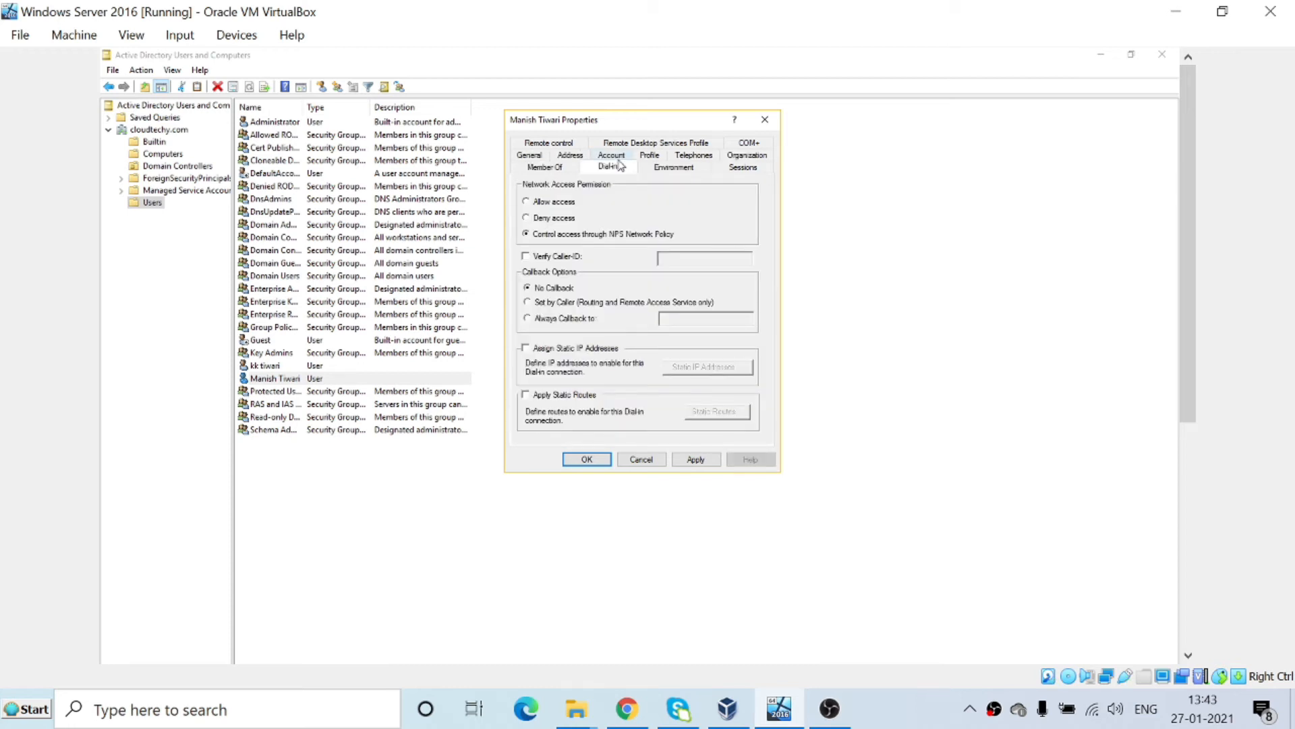
{"action": "left_click", "coordinate": [615, 157]}
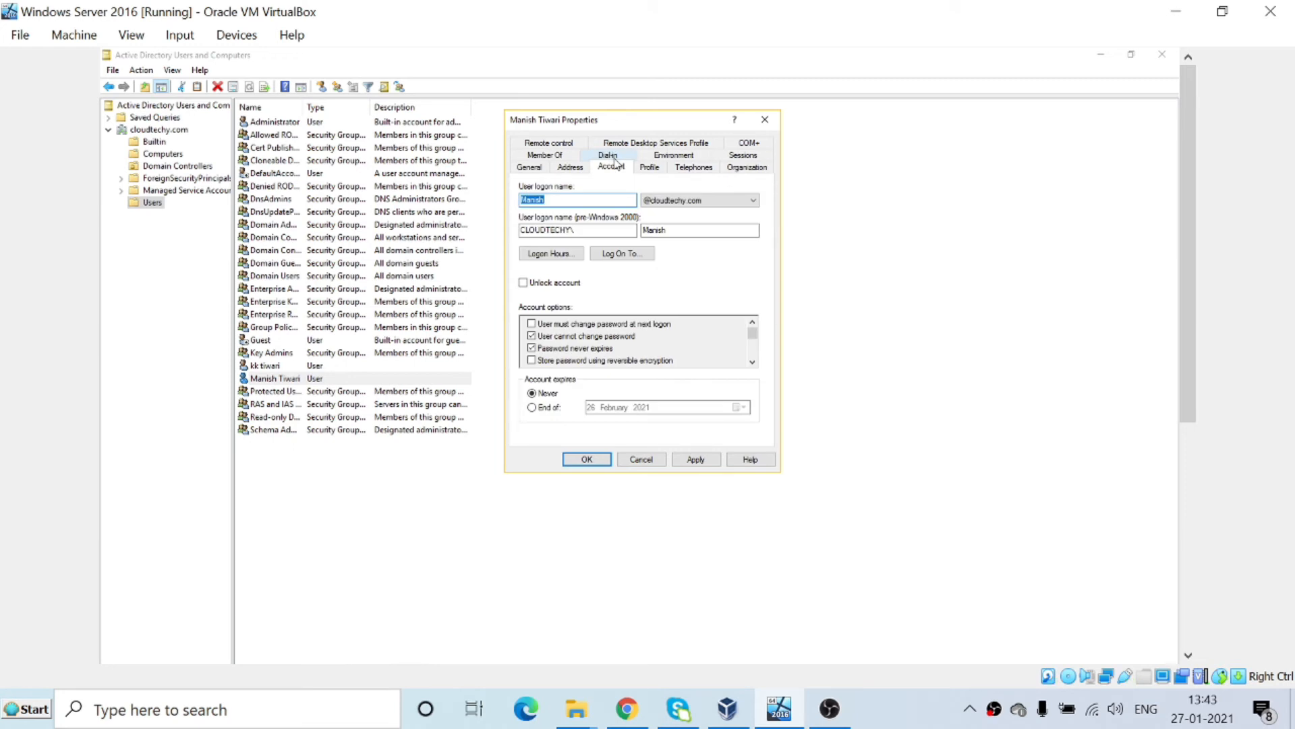
{"action": "left_click", "coordinate": [568, 262]}
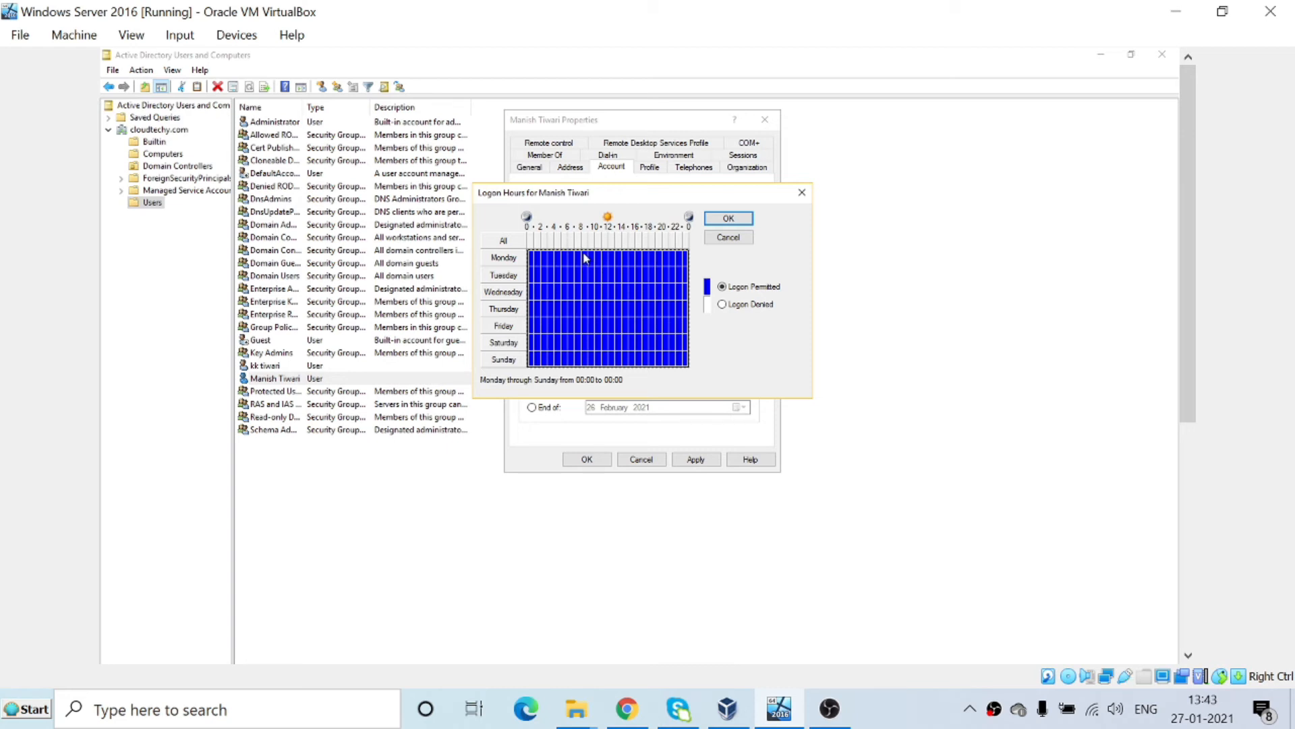
Select the 08:00–17:00 block for Monday through Sunday and confirm the logon hours.
{"action": "left_click_drag", "start_coordinate": [585, 259], "coordinate": [637, 347]}
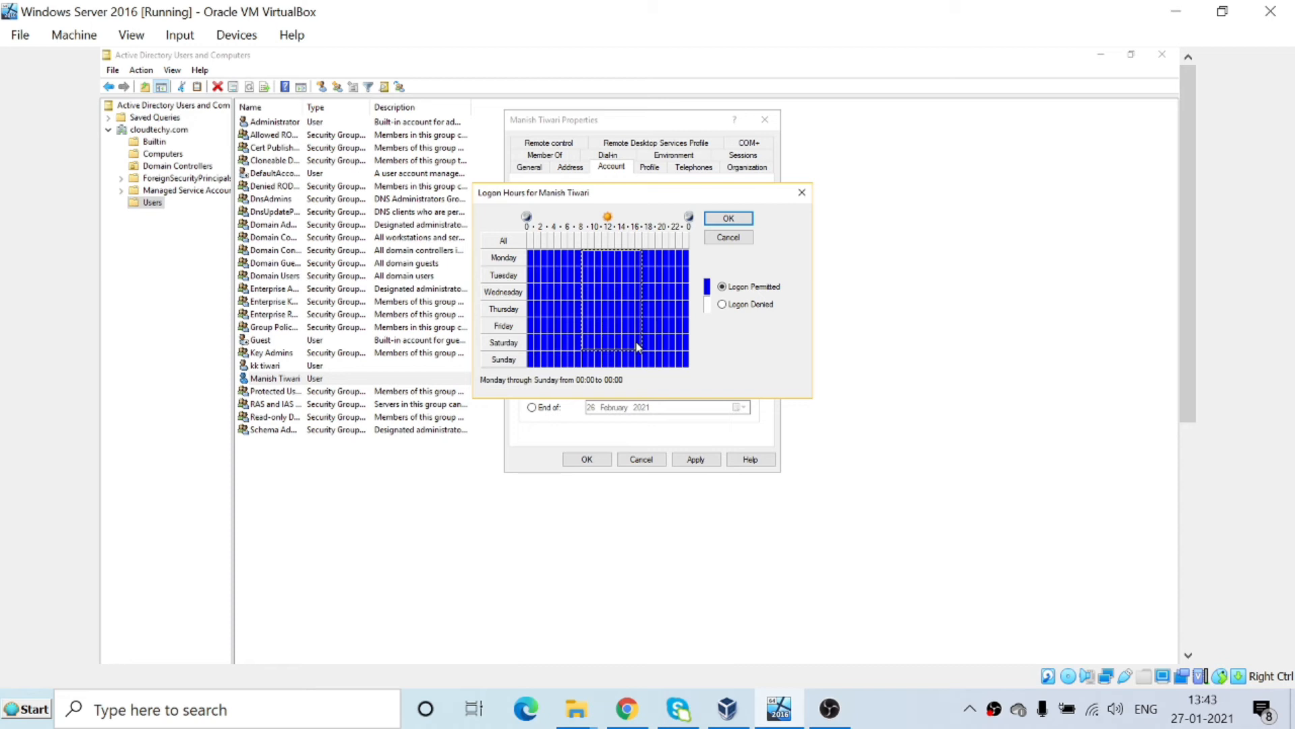
{"action": "left_click_drag", "start_coordinate": [637, 348], "coordinate": [638, 361]}
{"action": "left_click_drag", "start_coordinate": [637, 361], "coordinate": [679, 359]}
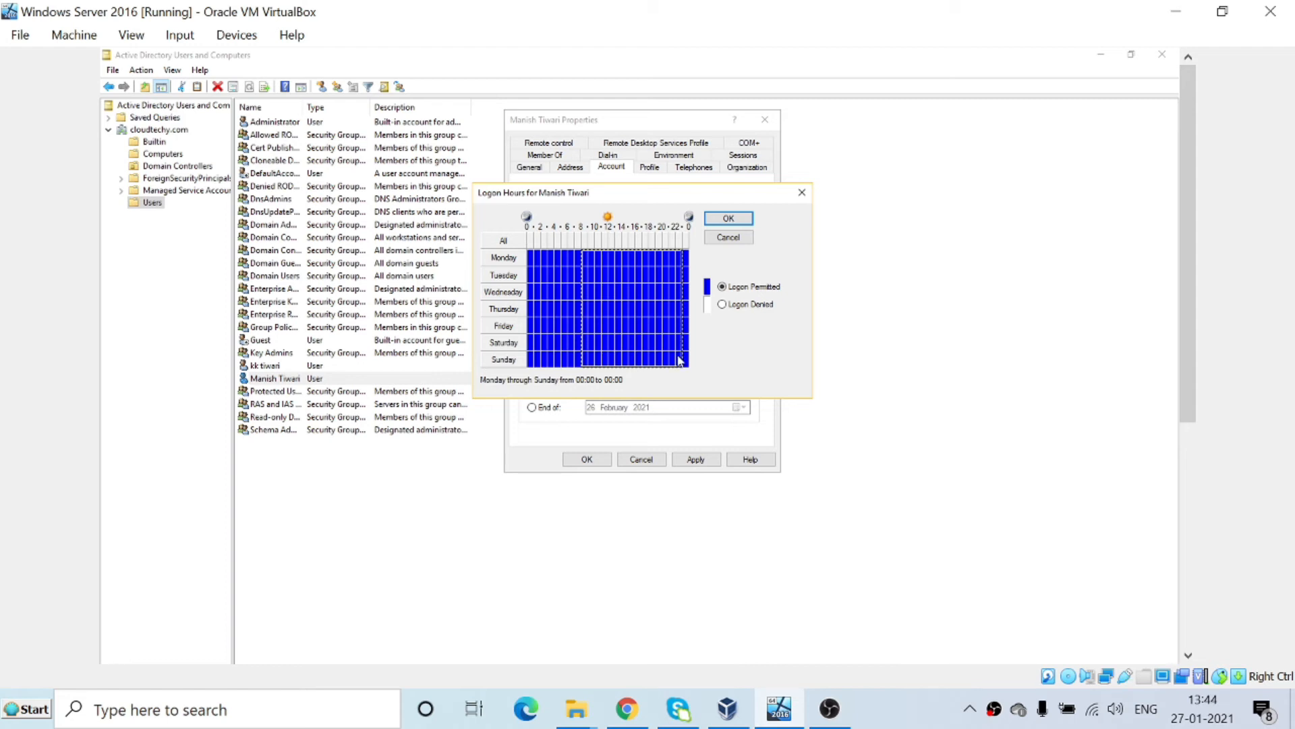
{"action": "left_click_drag", "start_coordinate": [678, 360], "coordinate": [630, 360]}
{"action": "left_click_drag", "start_coordinate": [646, 360], "coordinate": [638, 361]}
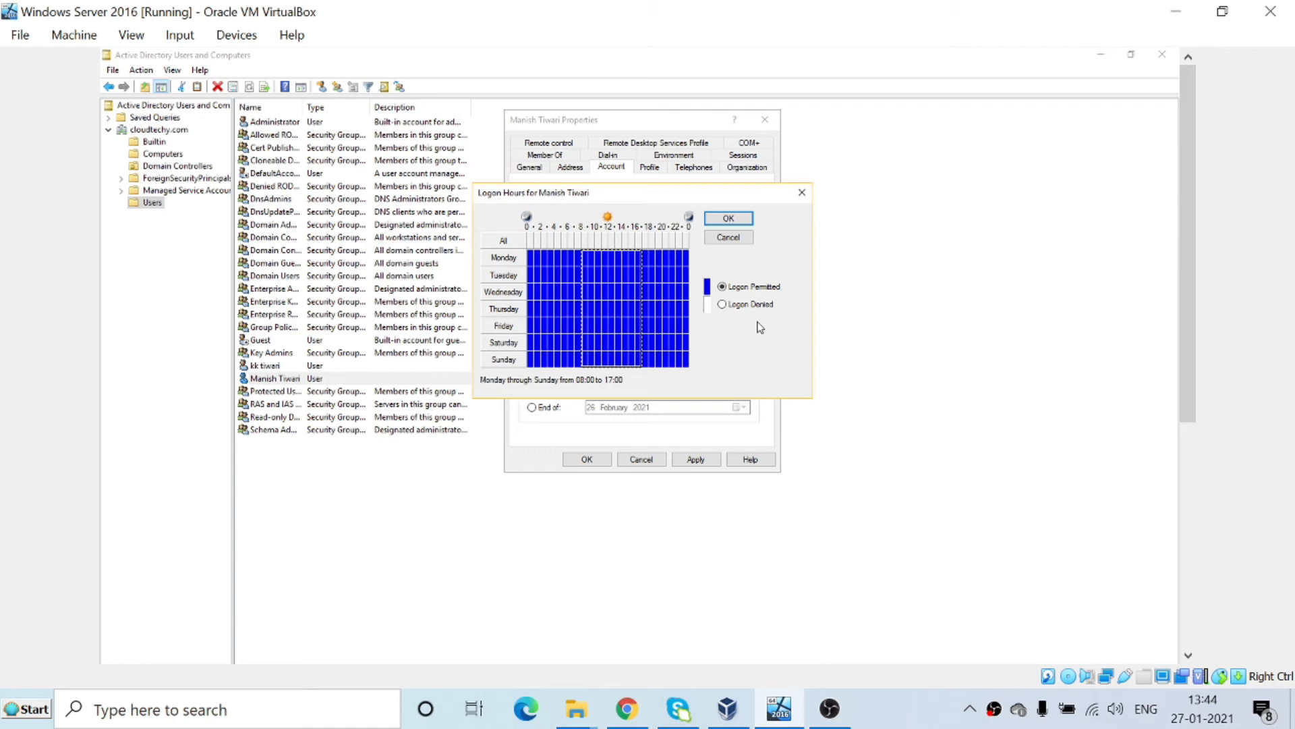
{"action": "left_click", "coordinate": [729, 219]}
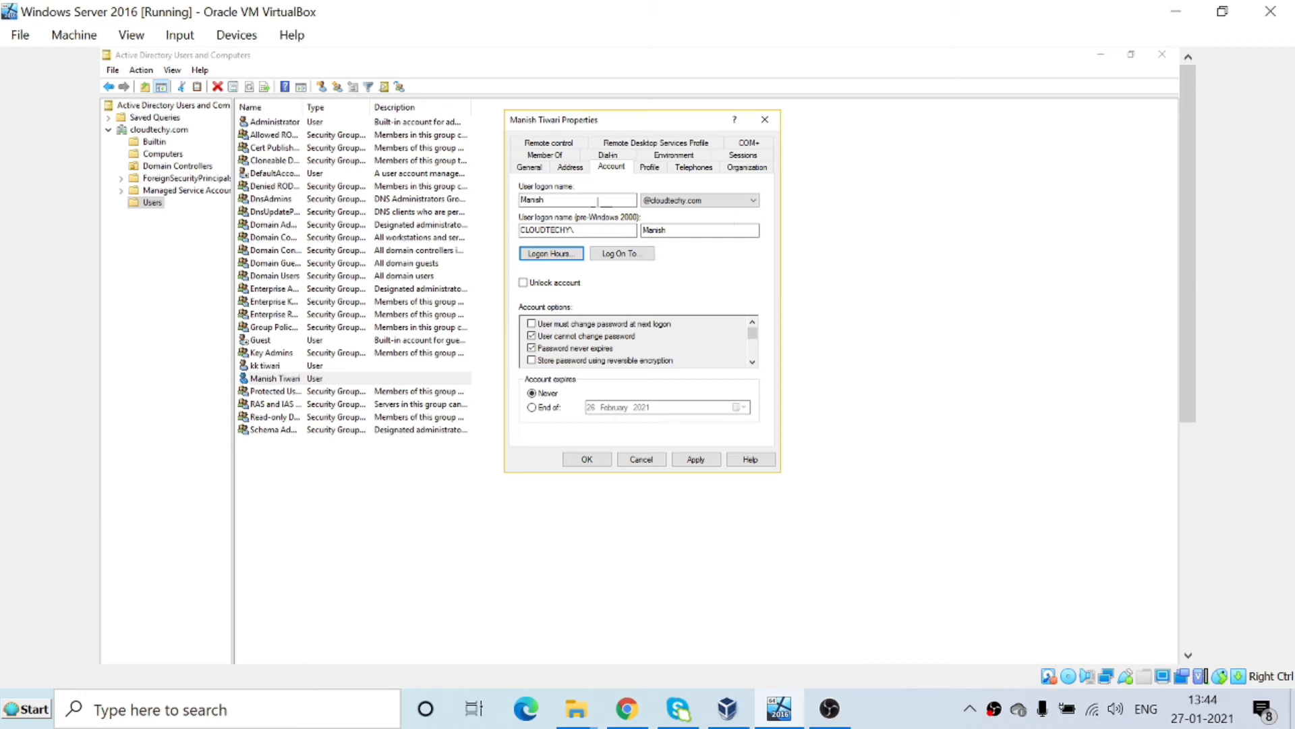
Review the Dial-in settings, then save and close the user's Properties.
{"action": "left_click", "coordinate": [607, 156]}
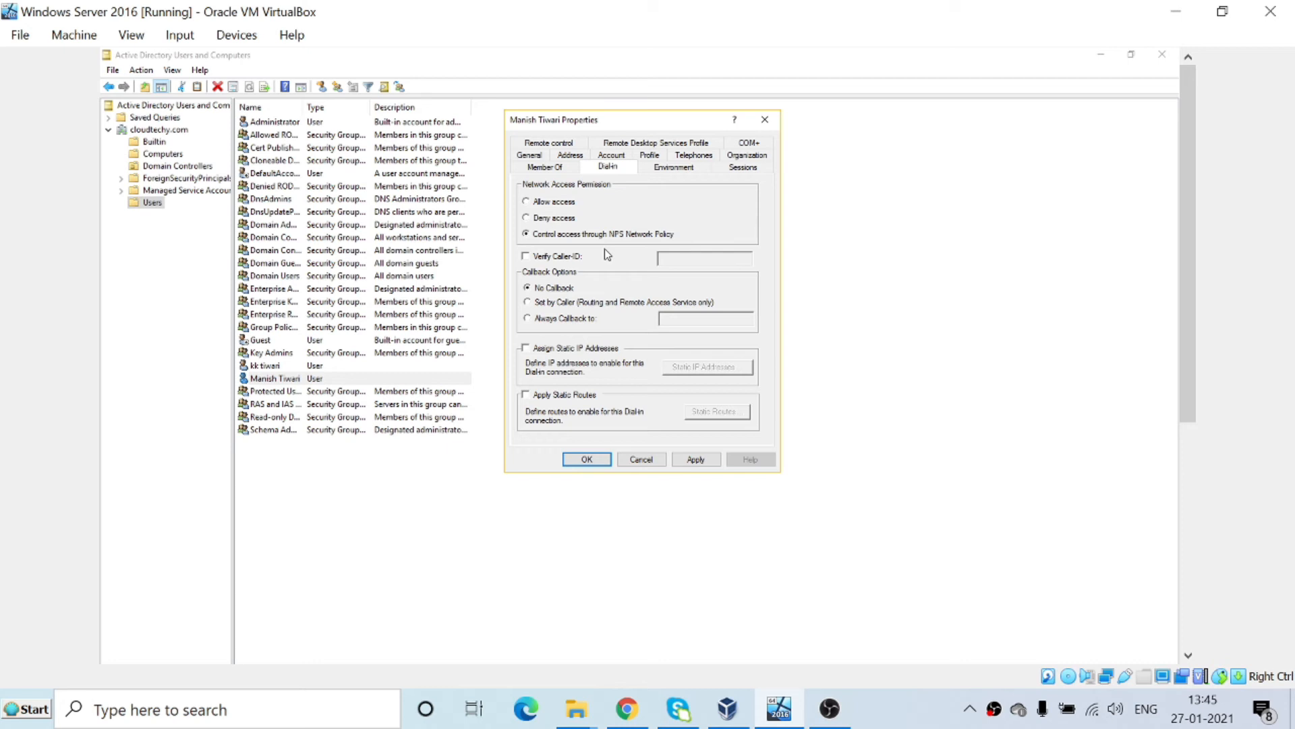
{"action": "left_click", "coordinate": [587, 460]}
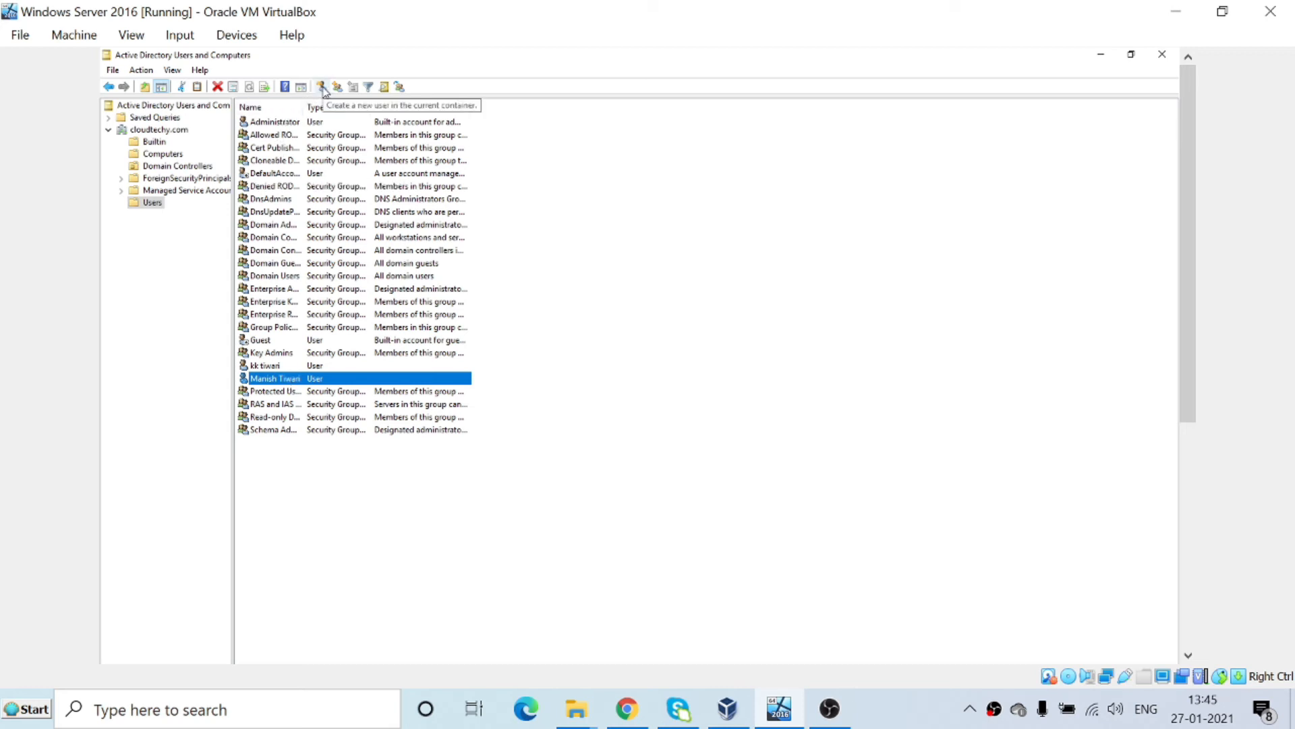
Create a security group named IT with Domain local scope in Users.
{"action": "left_click", "coordinate": [322, 87]}
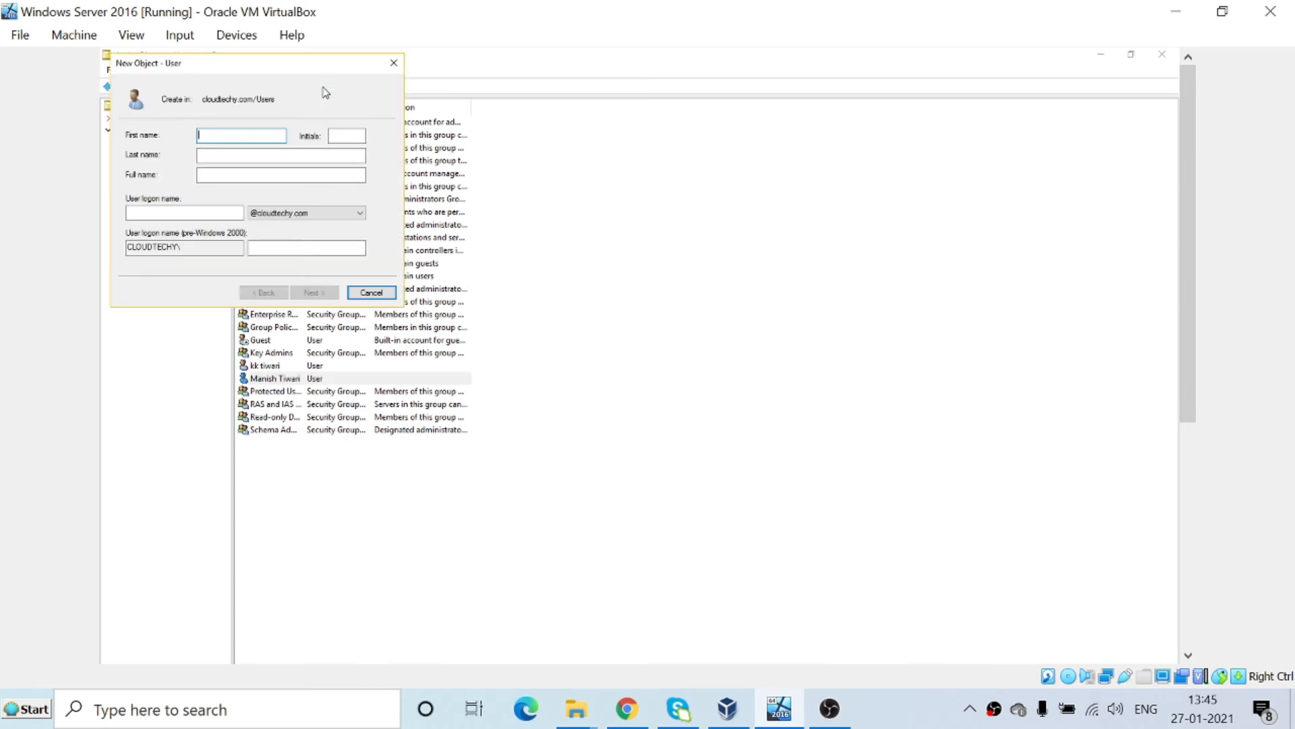
{"action": "left_click", "coordinate": [394, 63]}
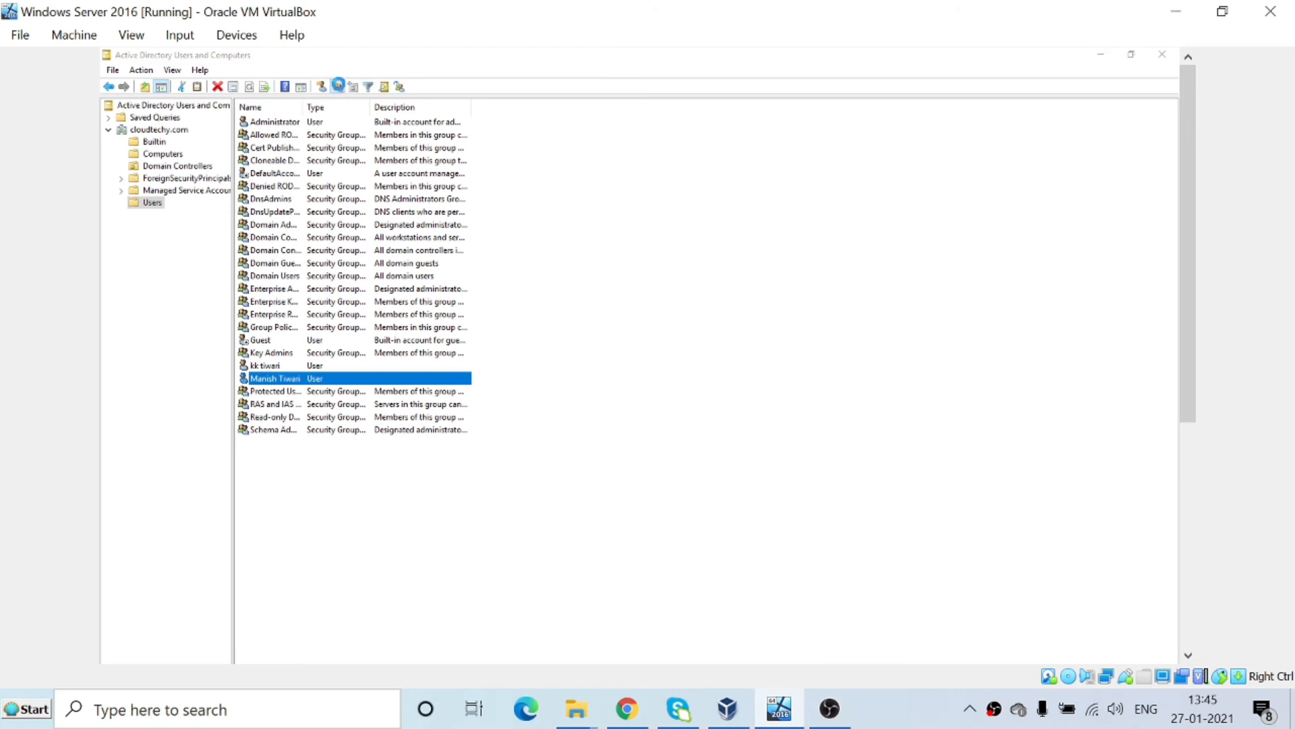
{"action": "left_click", "coordinate": [338, 86]}
{"action": "left_click_drag", "start_coordinate": [300, 70], "coordinate": [761, 204]}
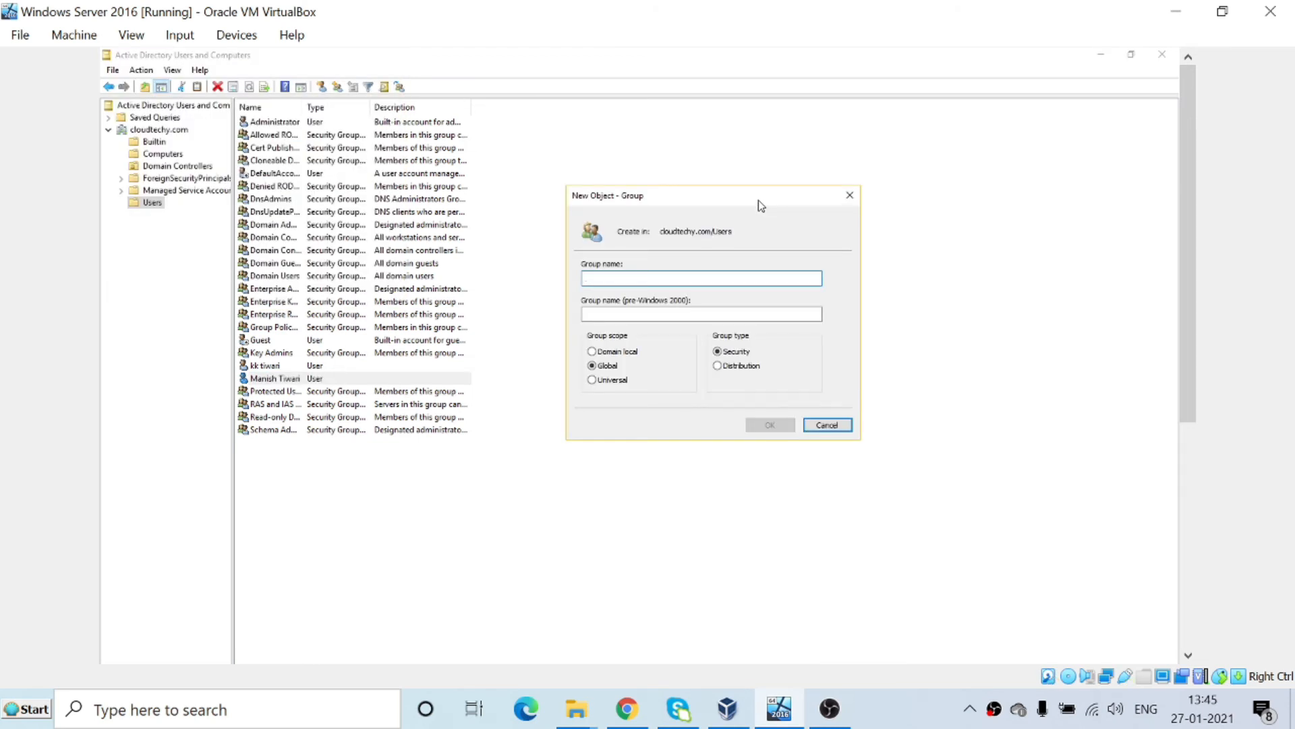
{"action": "type", "text": "IT"}
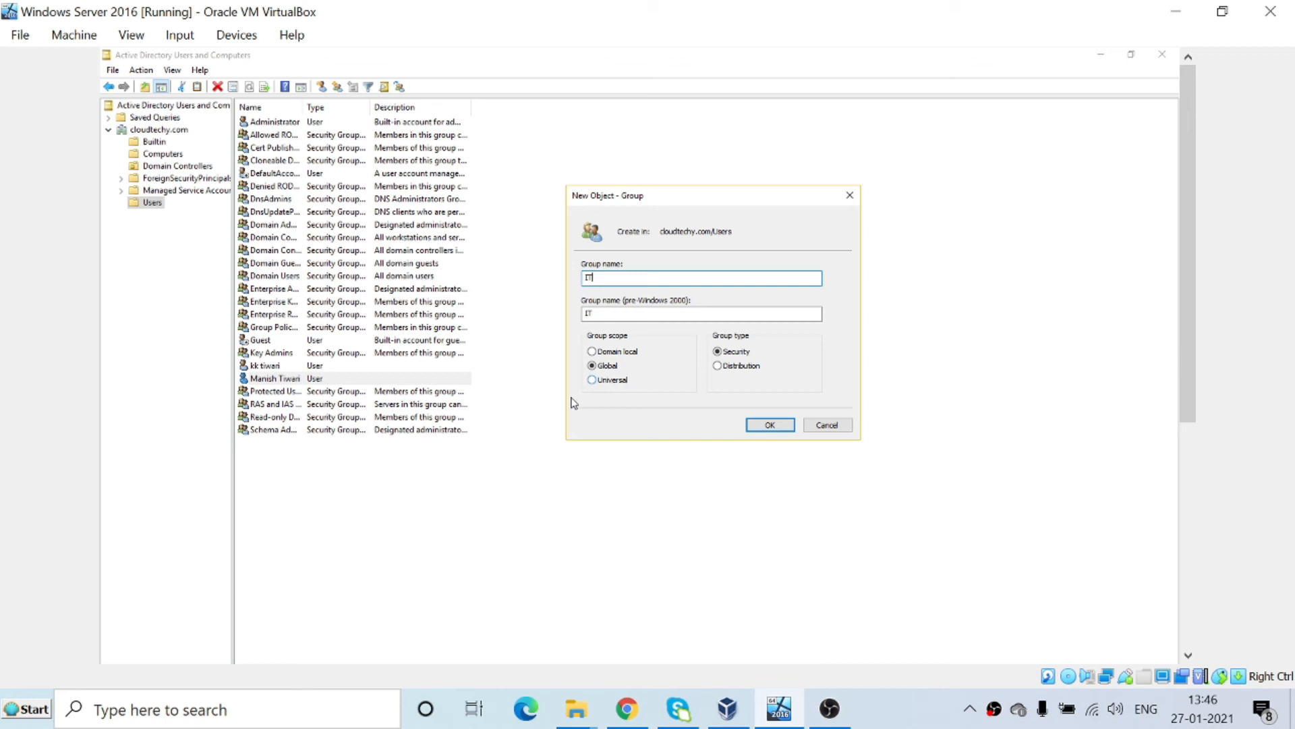
{"action": "left_click", "coordinate": [621, 355]}
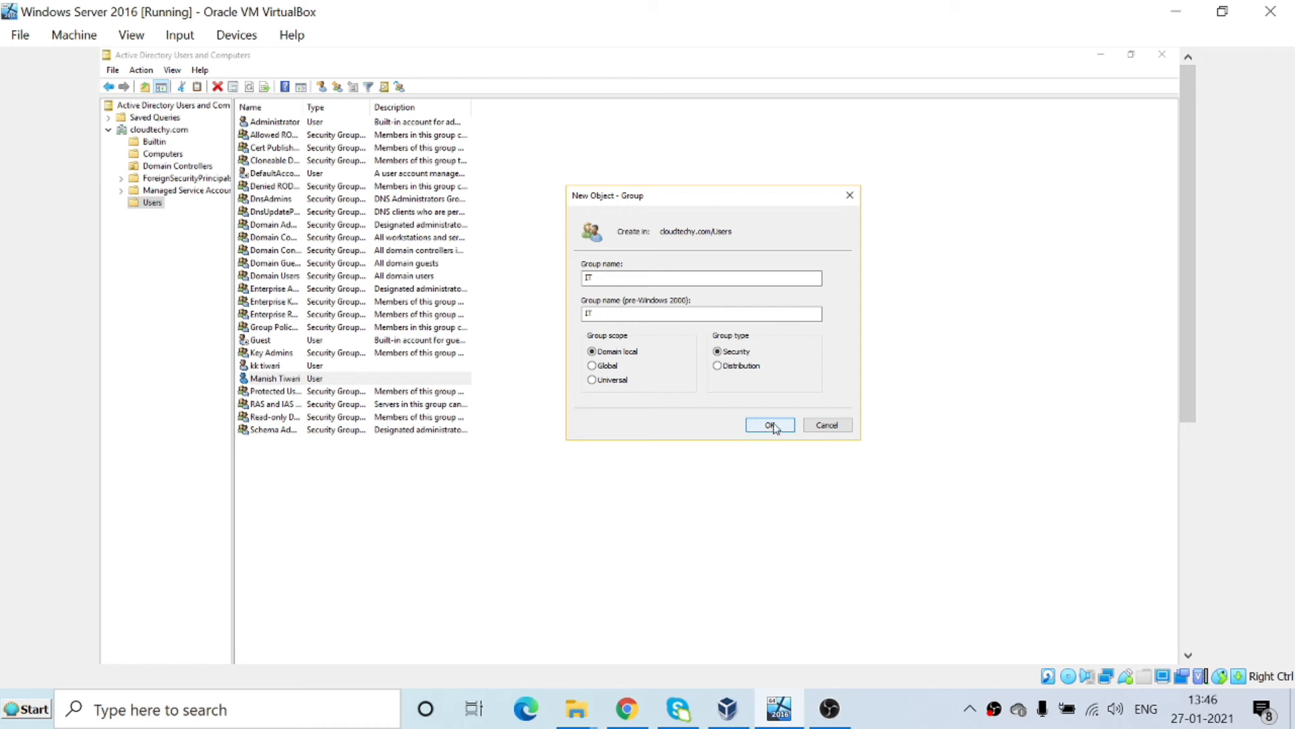
{"action": "left_click", "coordinate": [772, 426]}
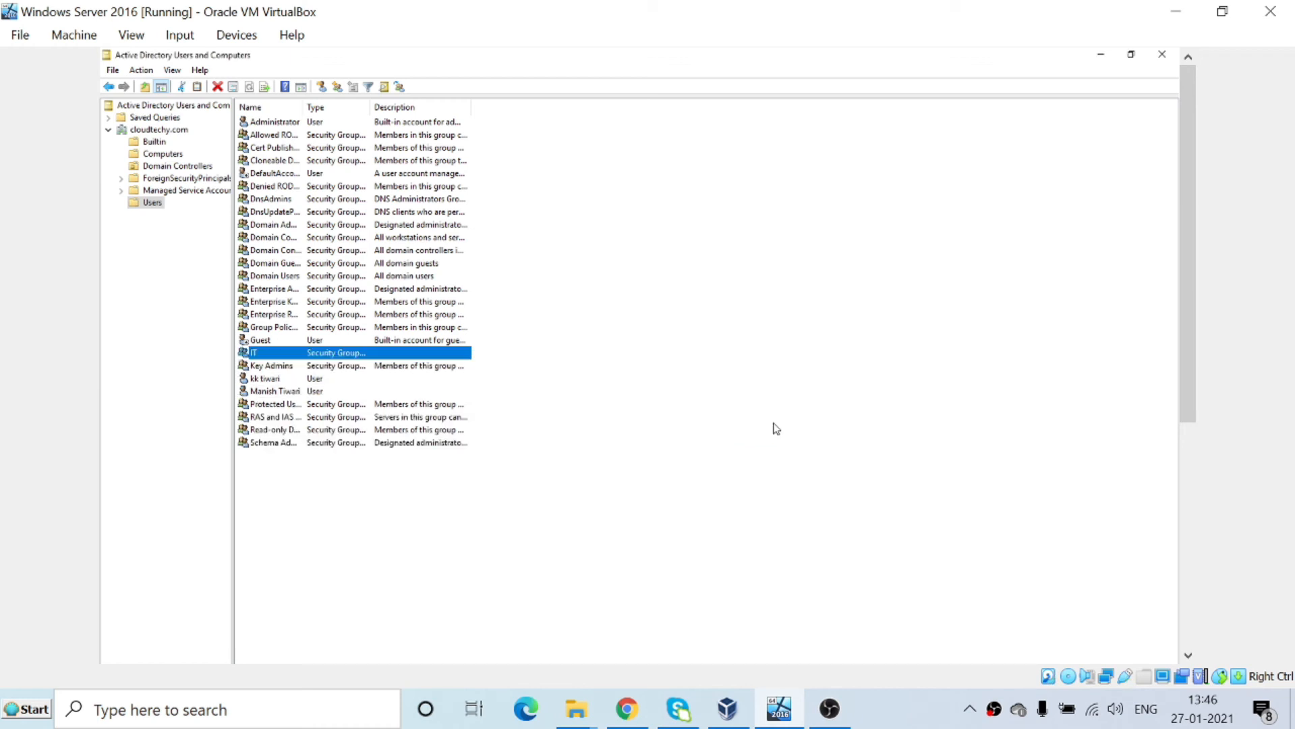
Create a Domain local distribution group named HR.
{"action": "right_click", "coordinate": [570, 341]}
{"action": "left_click", "coordinate": [587, 262]}
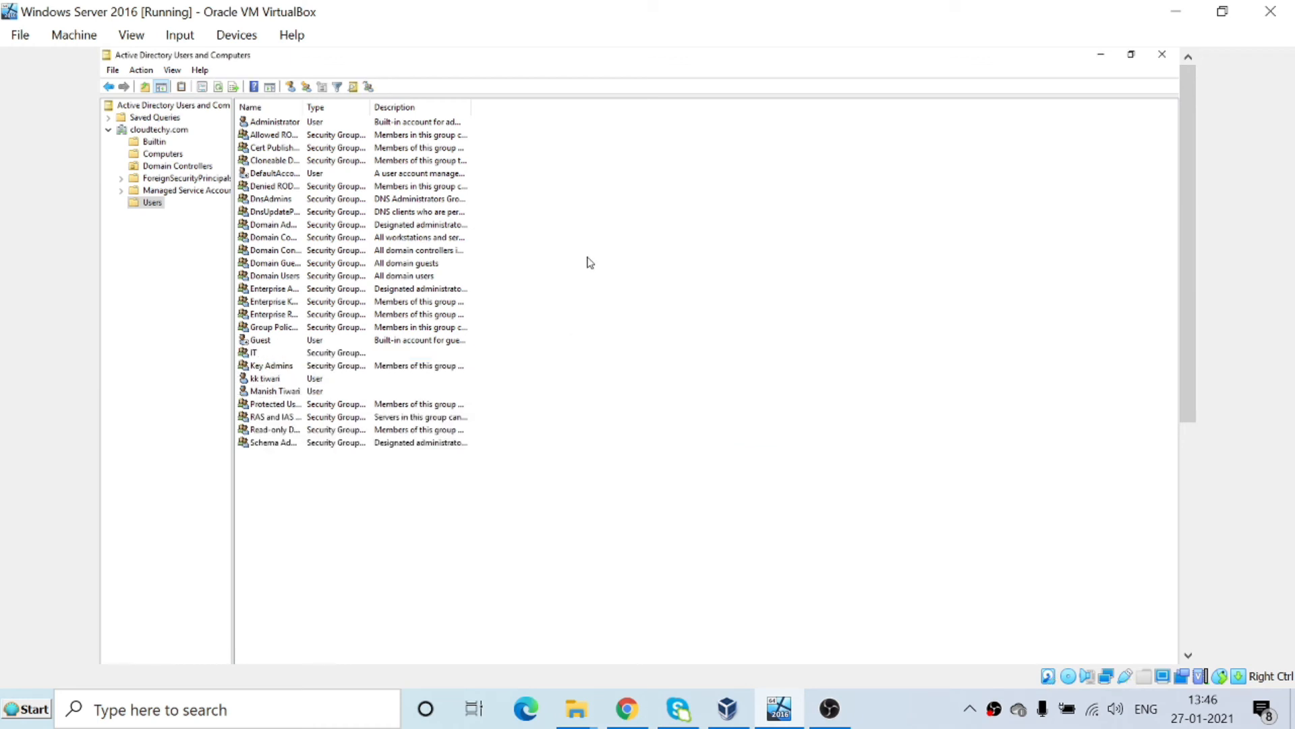
{"action": "left_click", "coordinate": [306, 86]}
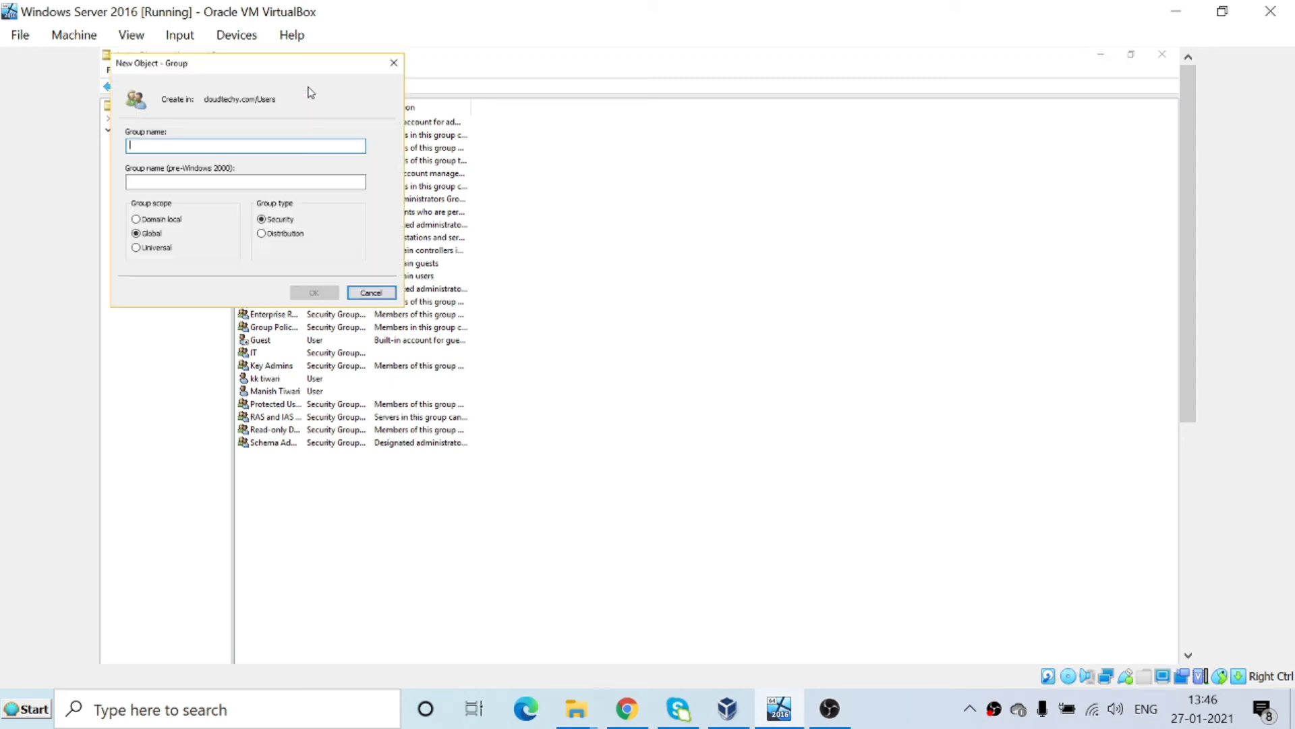
{"action": "left_click_drag", "start_coordinate": [303, 68], "coordinate": [805, 220]}
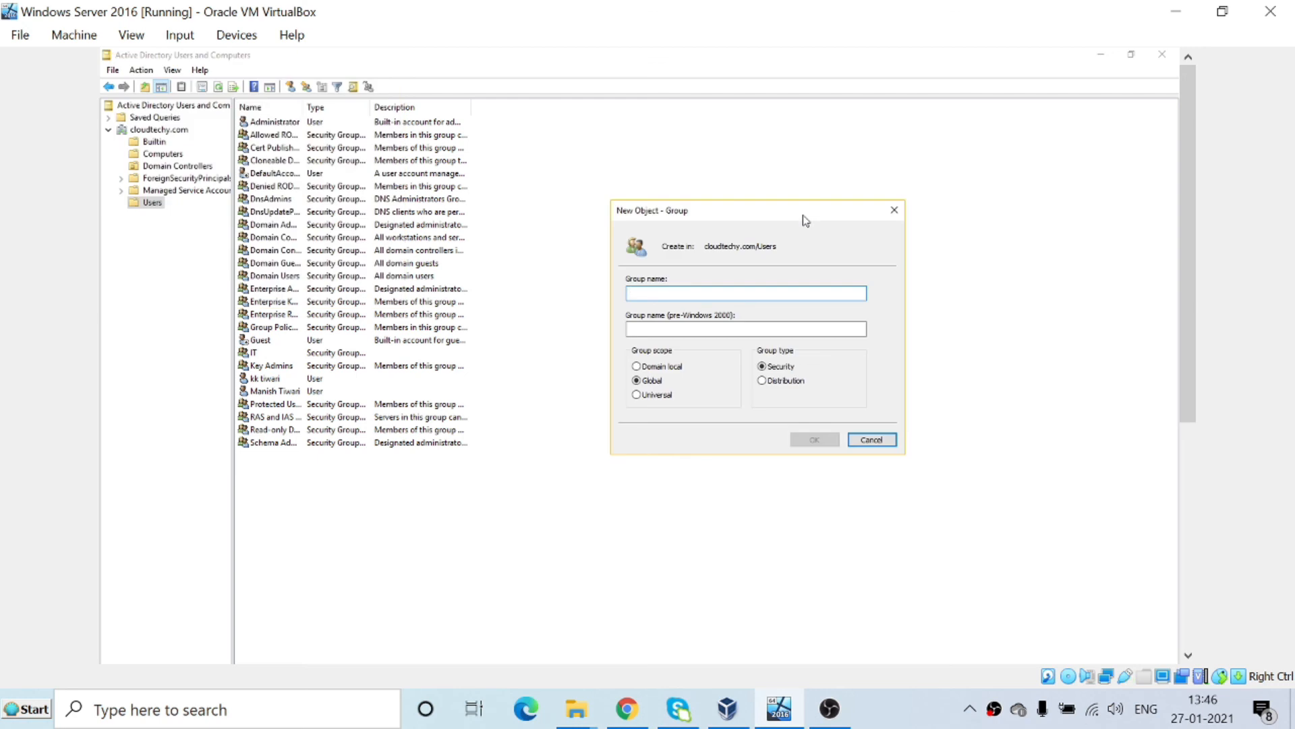
{"action": "type", "text": "HR"}
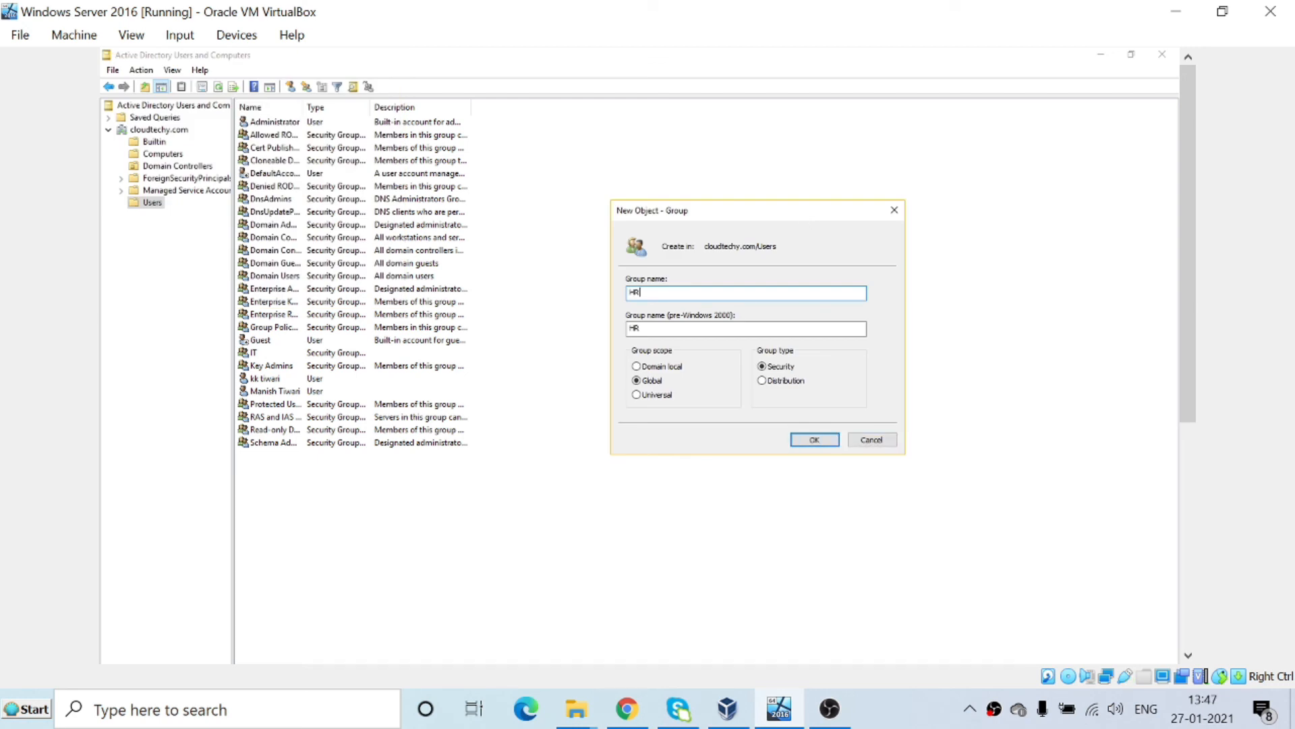
{"action": "left_click", "coordinate": [675, 372]}
{"action": "left_click", "coordinate": [763, 381]}
{"action": "left_click", "coordinate": [814, 439]}
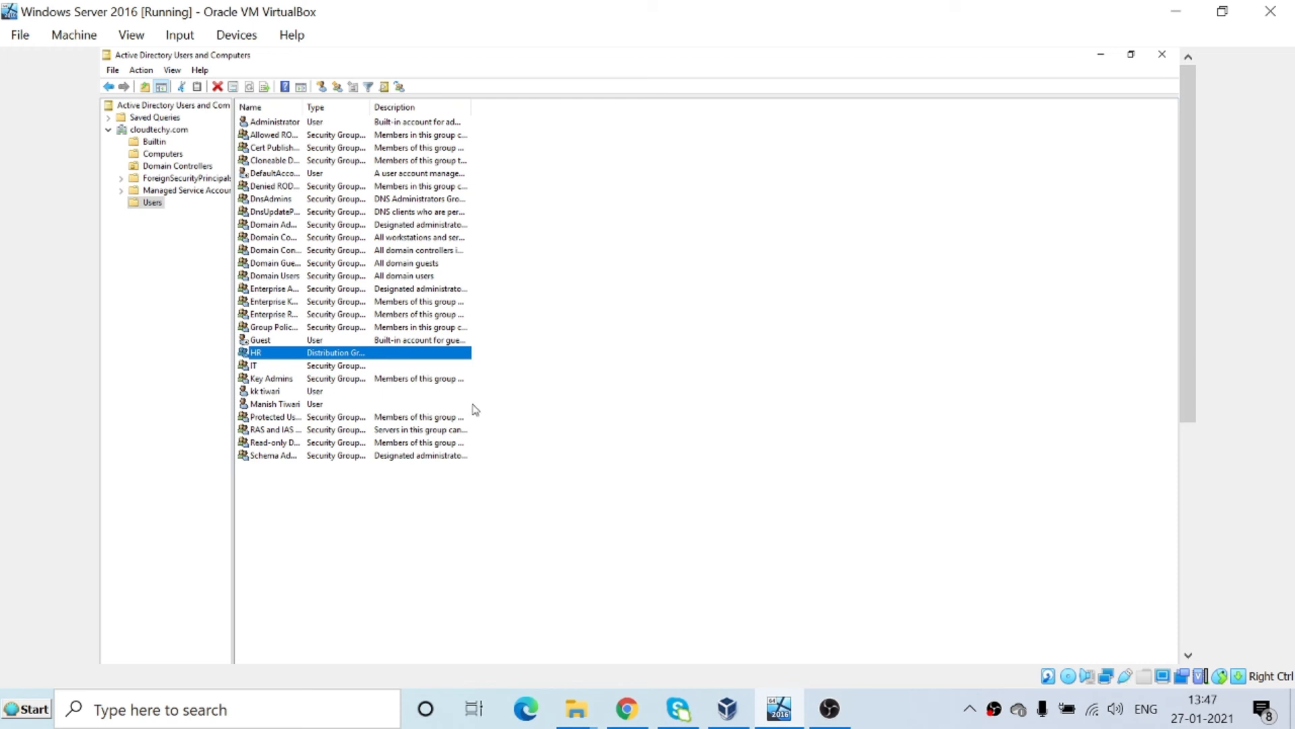
Widen the Type column to show full group types and select the IT group.
{"action": "left_click_drag", "start_coordinate": [371, 106], "coordinate": [542, 128]}
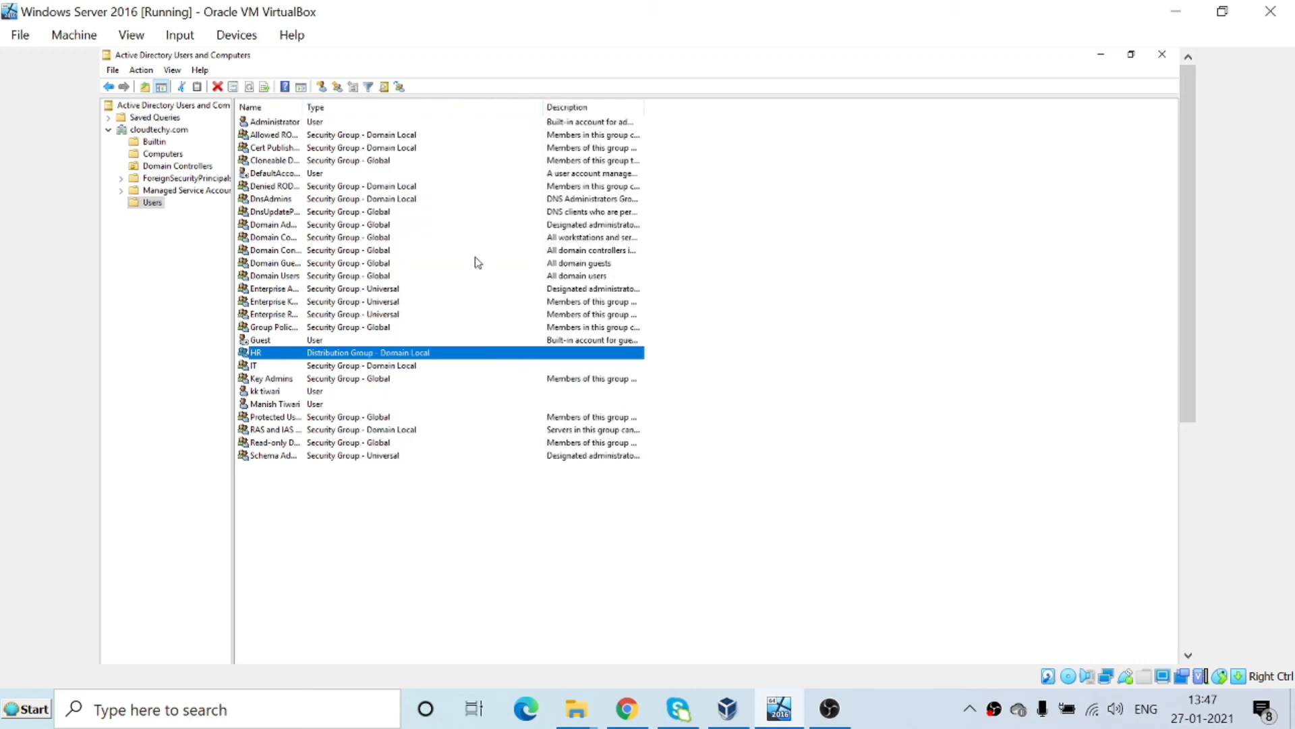
{"action": "left_click", "coordinate": [395, 368]}
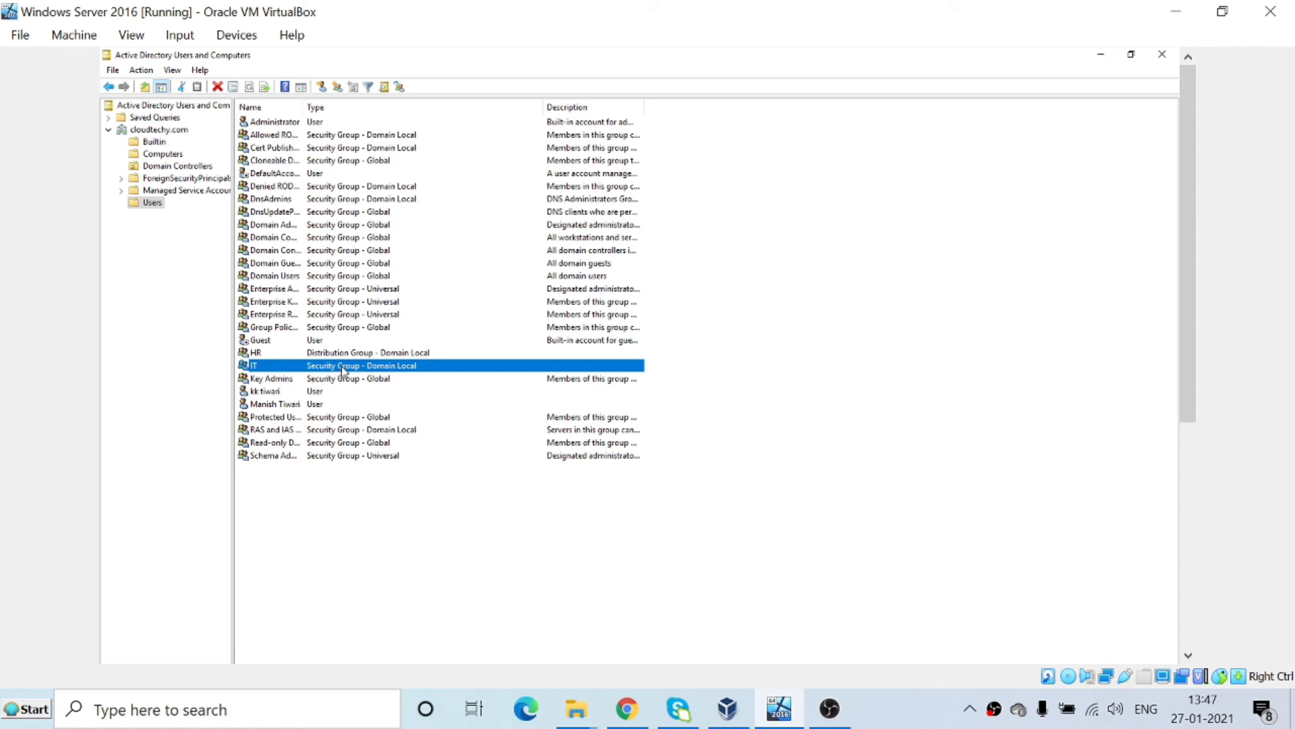
{"action": "key", "text": "F2"}
{"action": "key", "text": "Return"}
Add the first user to IT's members using Check Names and an Advanced Find Now search.
{"action": "double_click", "coordinate": [348, 367]}
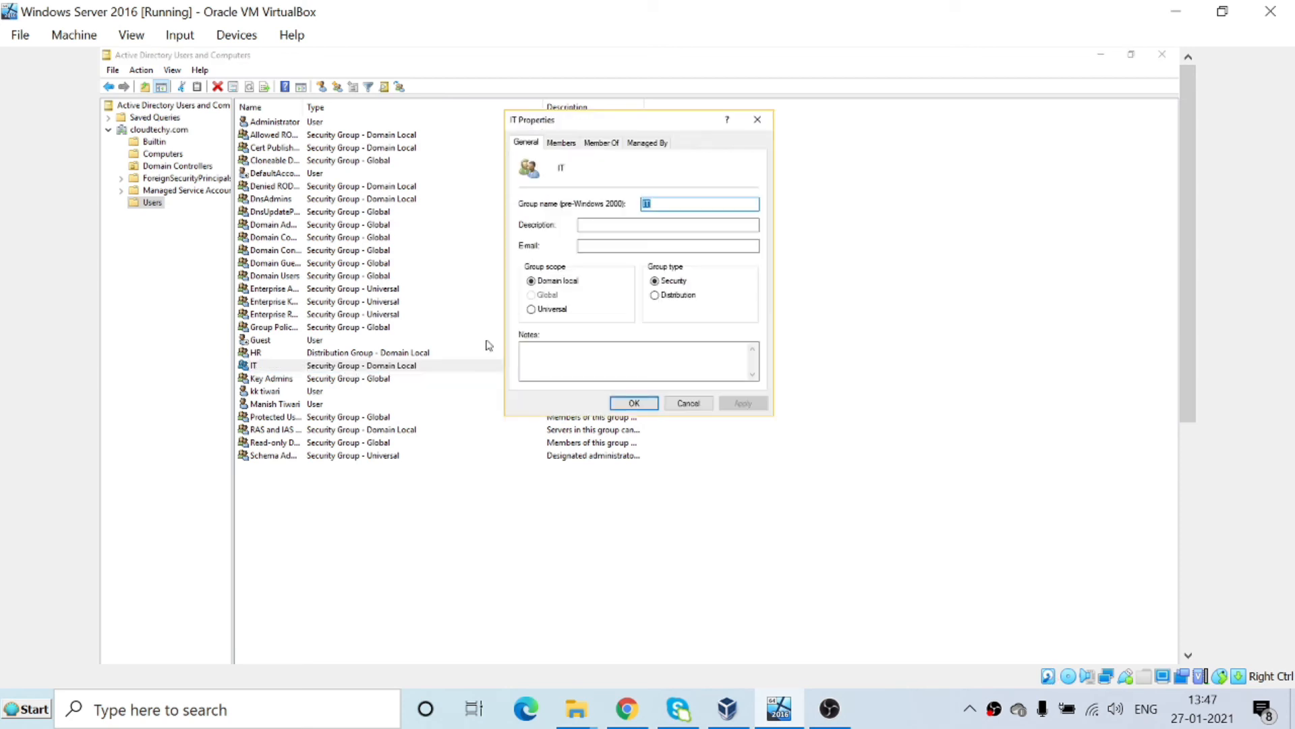
{"action": "left_click", "coordinate": [575, 143]}
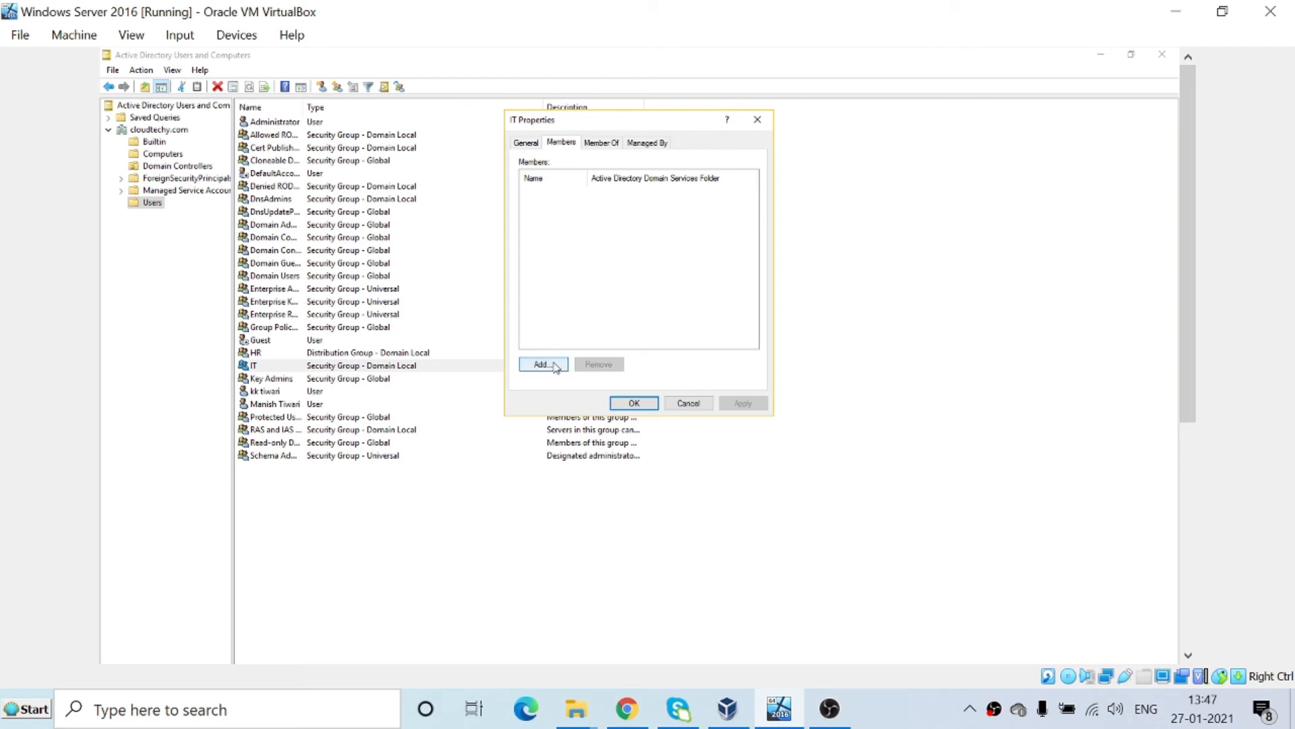
{"action": "left_click", "coordinate": [554, 365]}
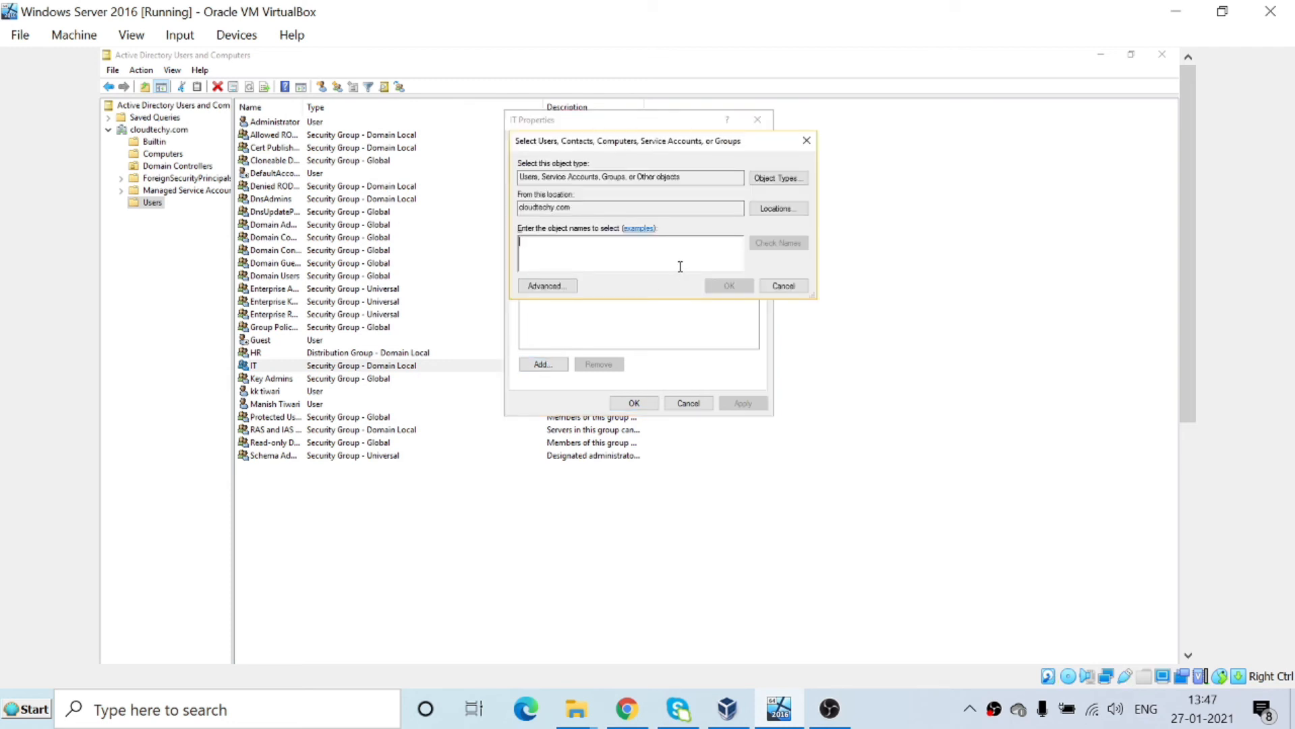
{"action": "type", "text": "manish"}
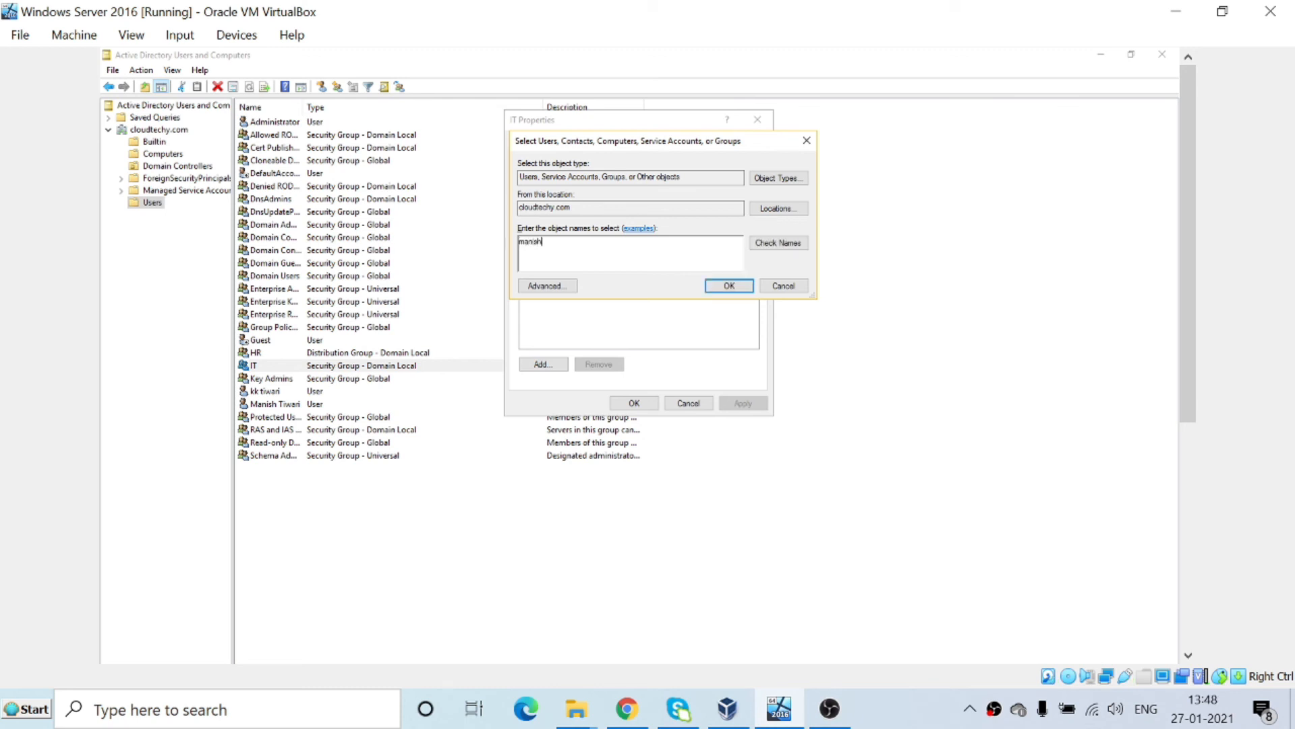
{"action": "left_click", "coordinate": [793, 247]}
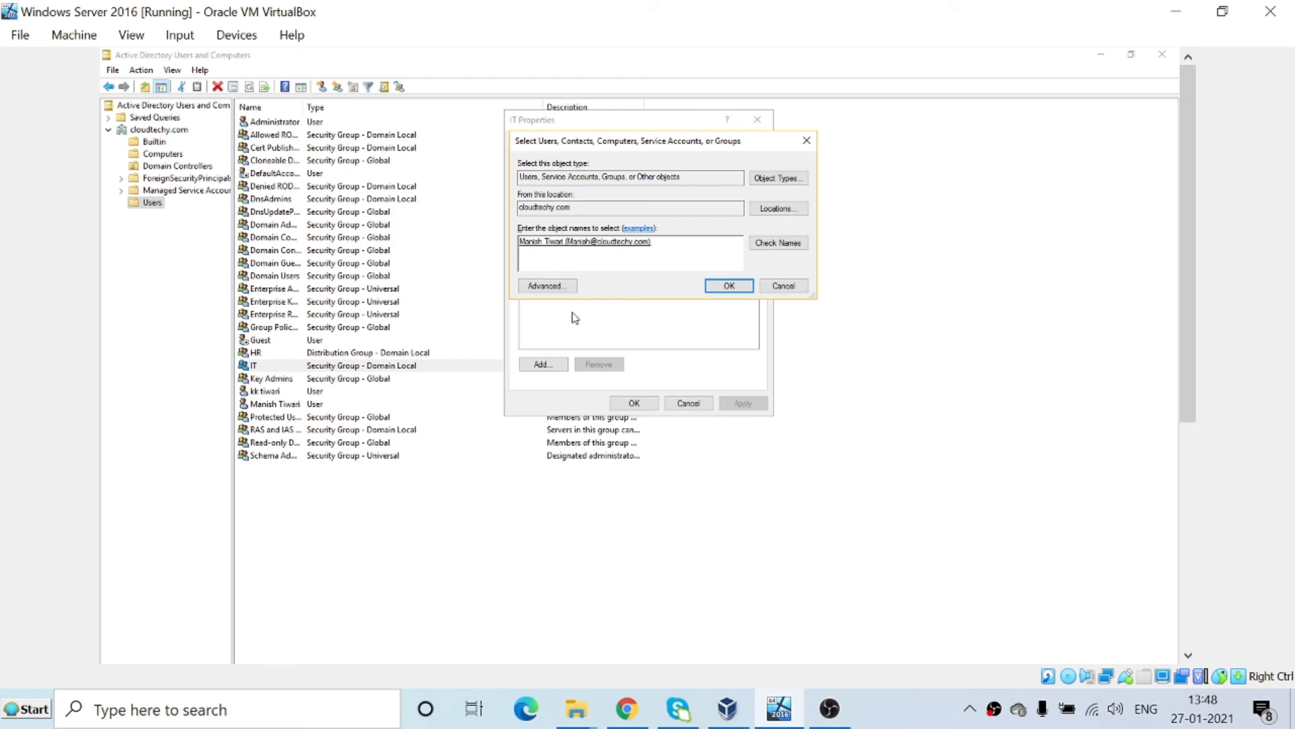
{"action": "left_click", "coordinate": [550, 287]}
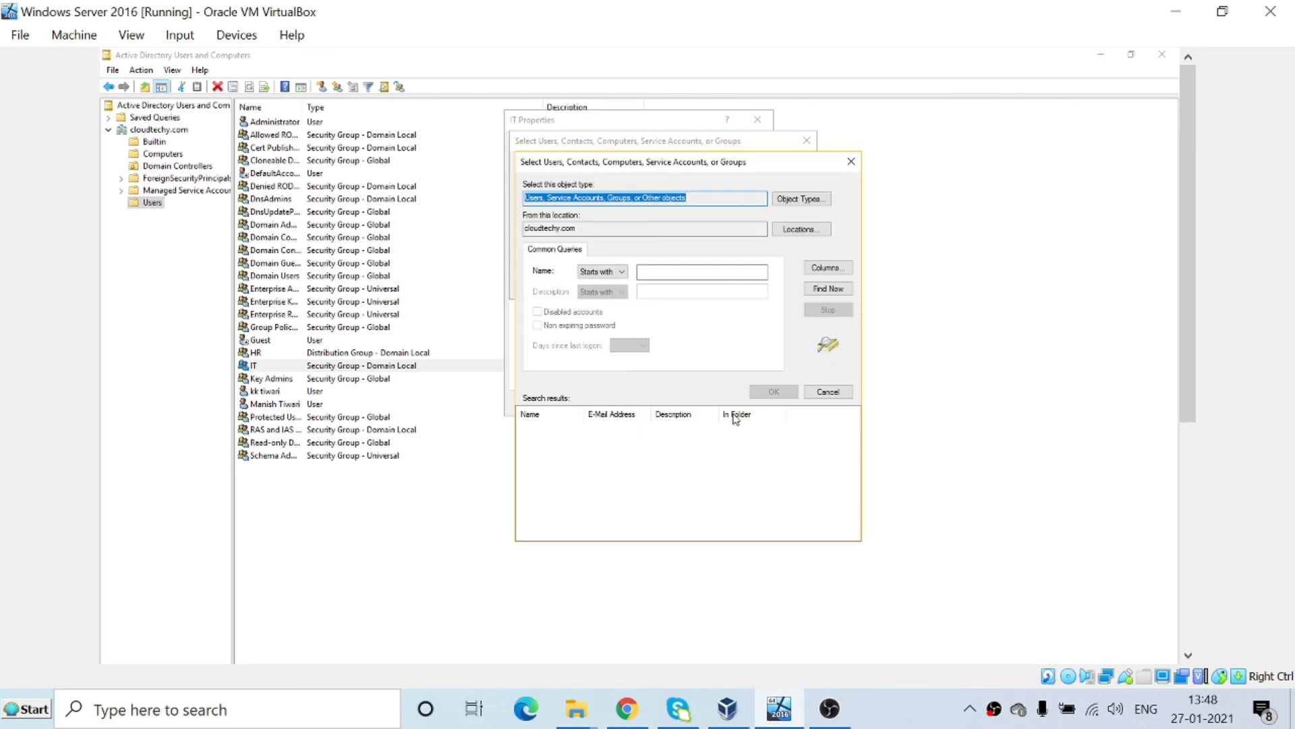
{"action": "left_click", "coordinate": [836, 290]}
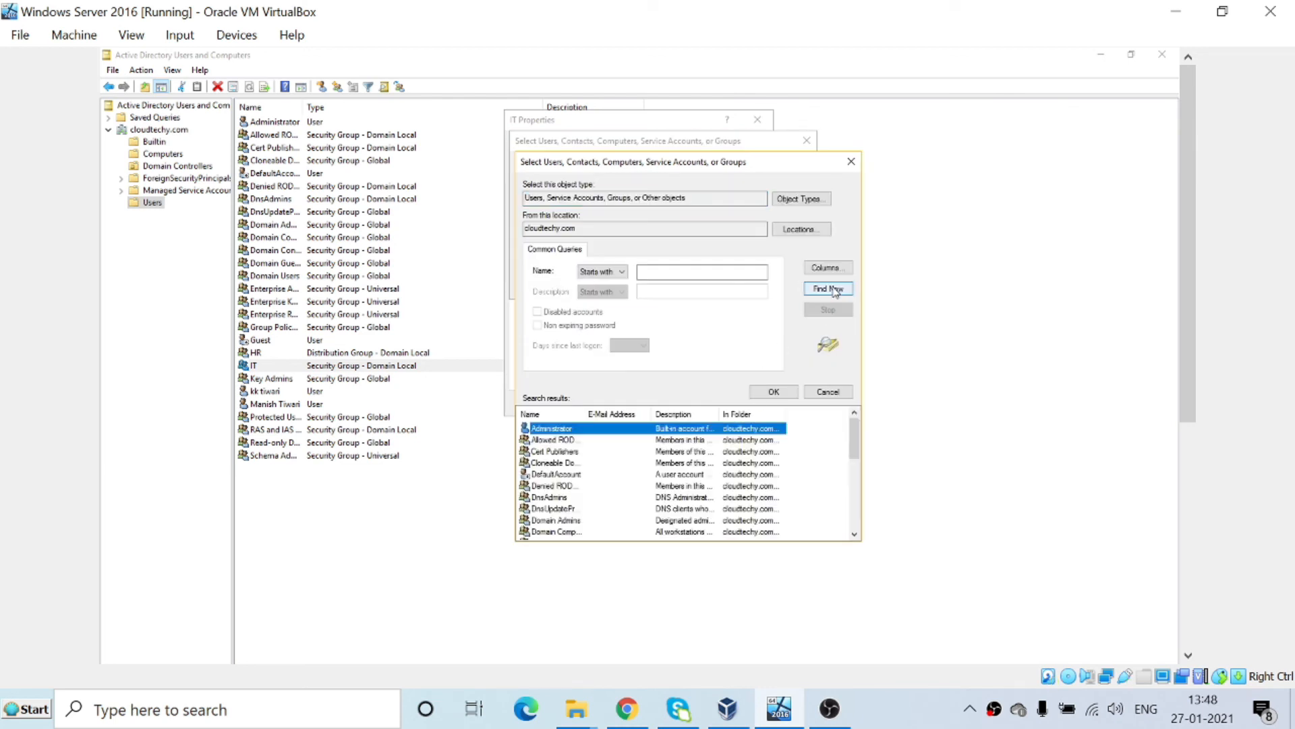
{"action": "left_click_drag", "start_coordinate": [855, 423], "coordinate": [855, 463]}
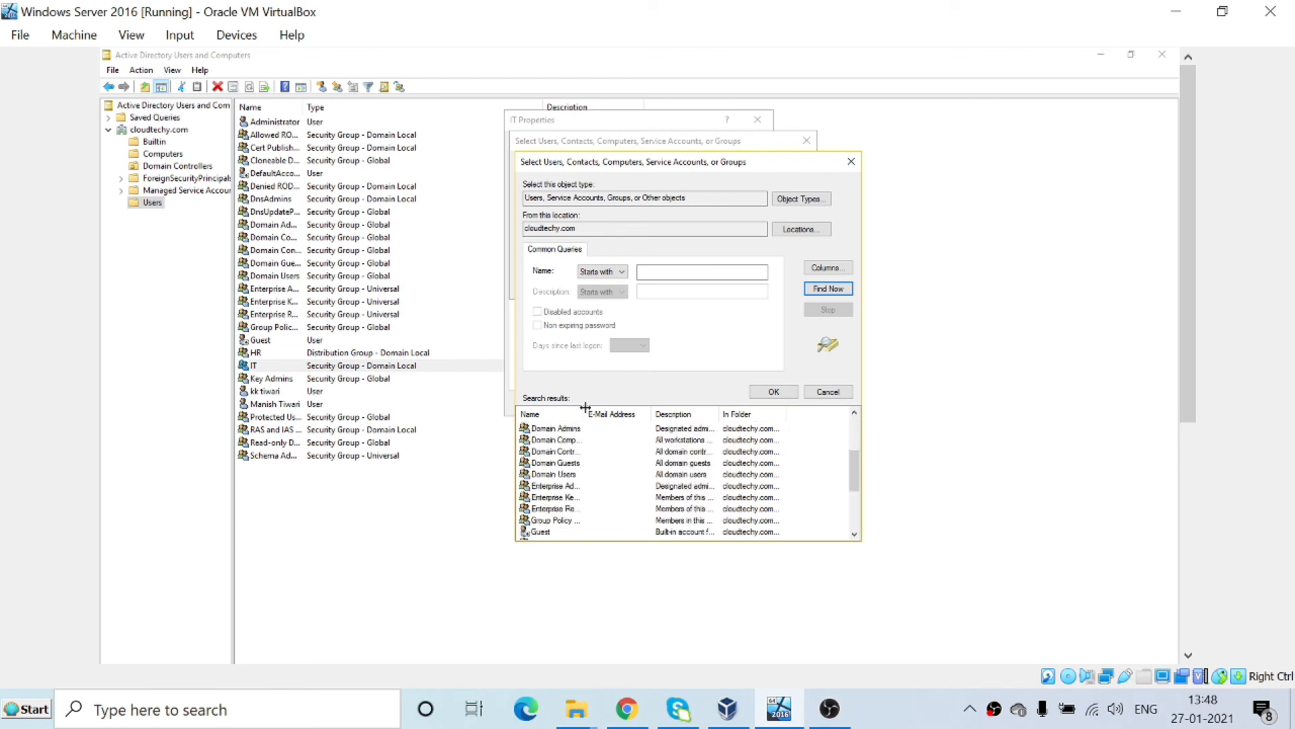
{"action": "left_click_drag", "start_coordinate": [586, 413], "coordinate": [604, 413]}
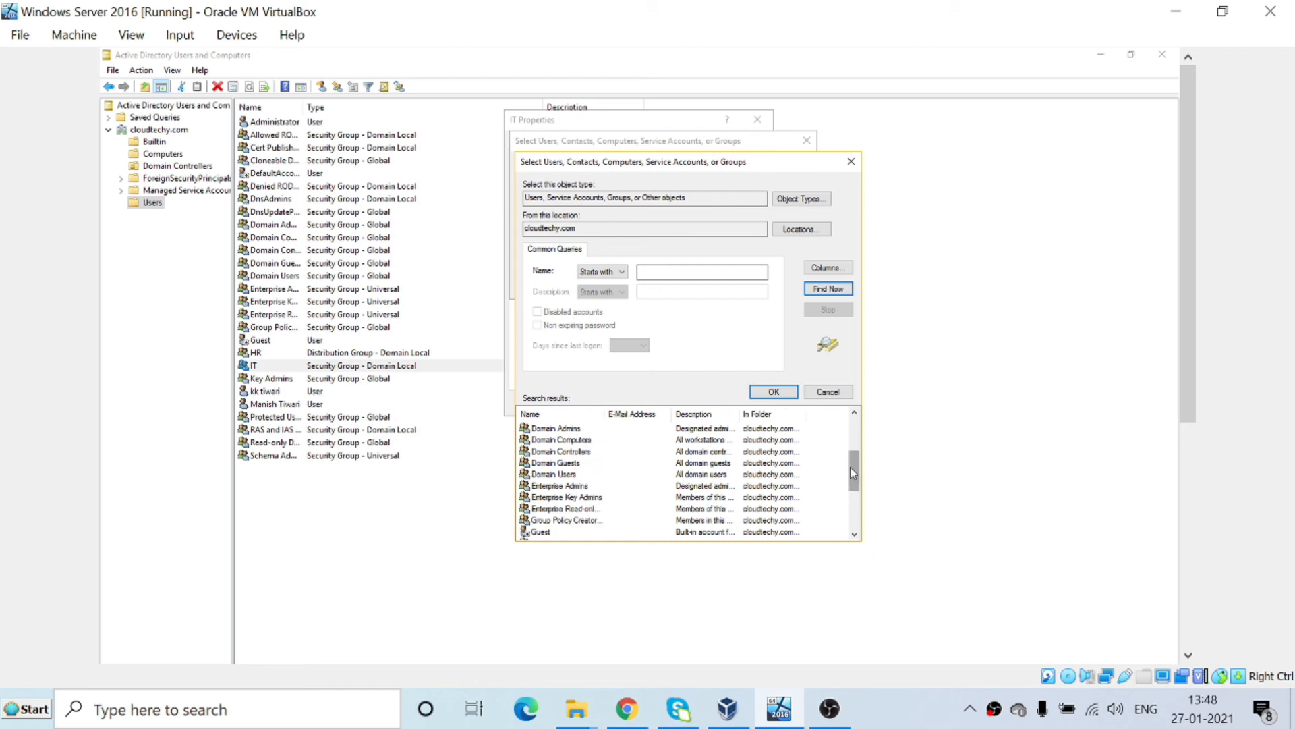
{"action": "left_click_drag", "start_coordinate": [854, 472], "coordinate": [860, 498]}
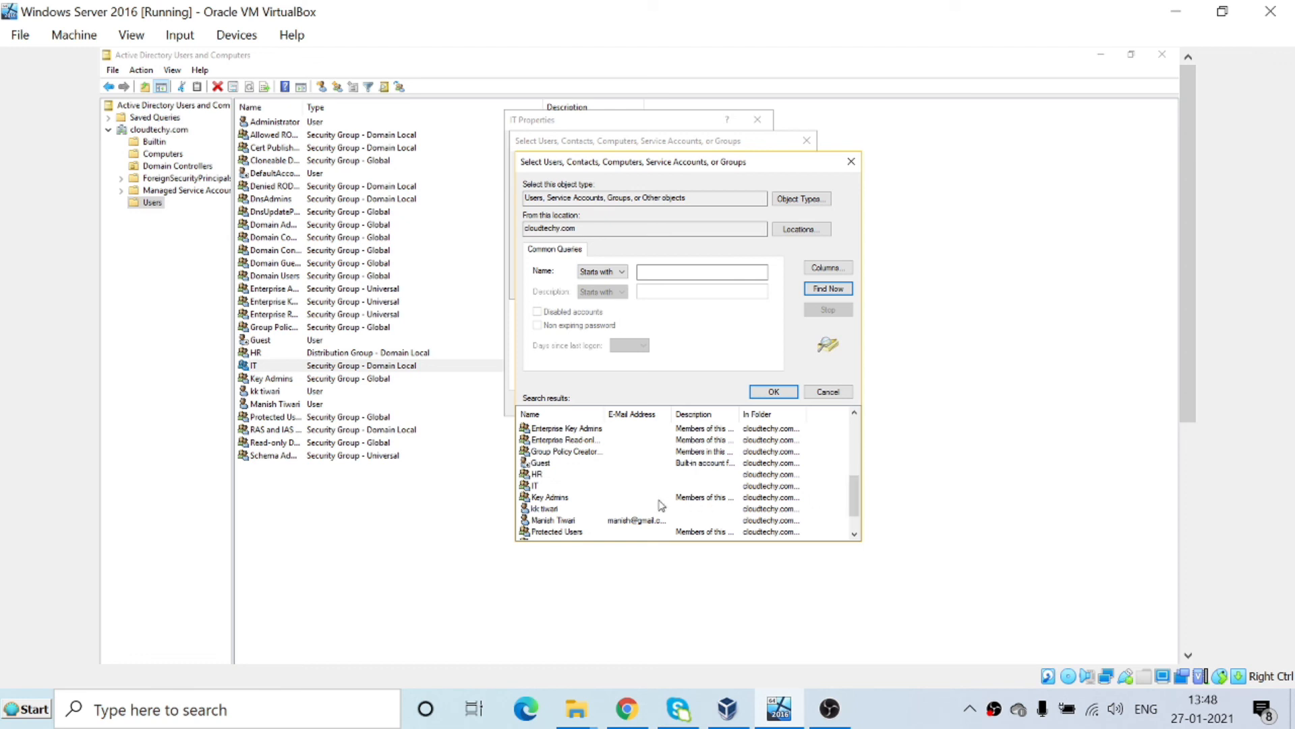
{"action": "left_click", "coordinate": [575, 522]}
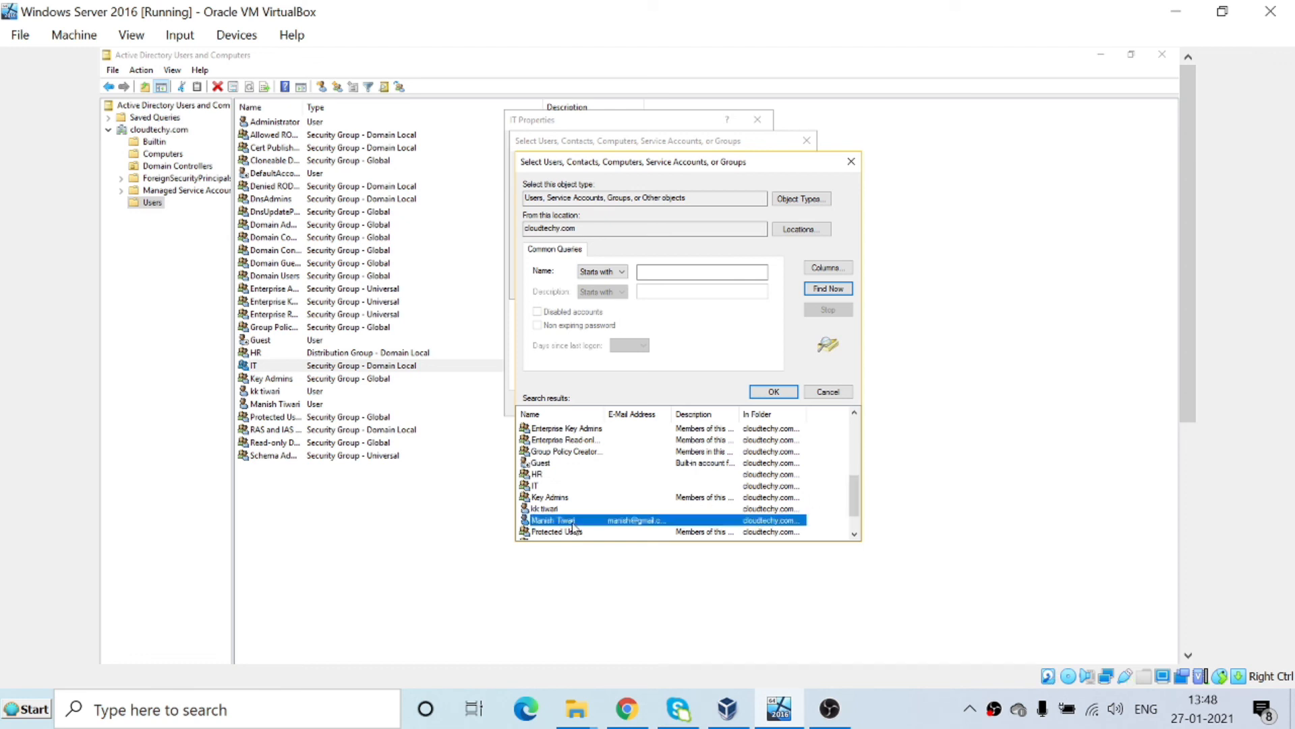
{"action": "left_click", "coordinate": [781, 394]}
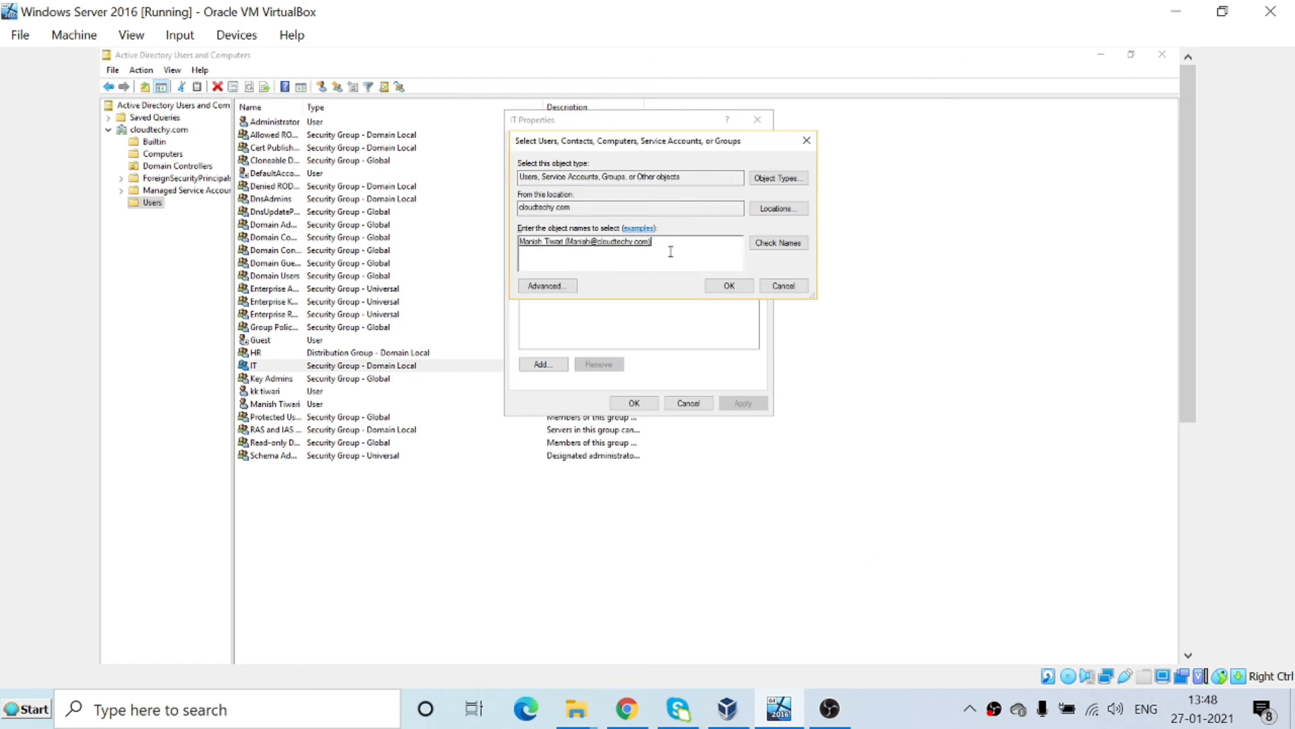
Add the second user as an IT member too, then apply and close.
{"action": "type", "text": "; kk"}
{"action": "left_click", "coordinate": [787, 250]}
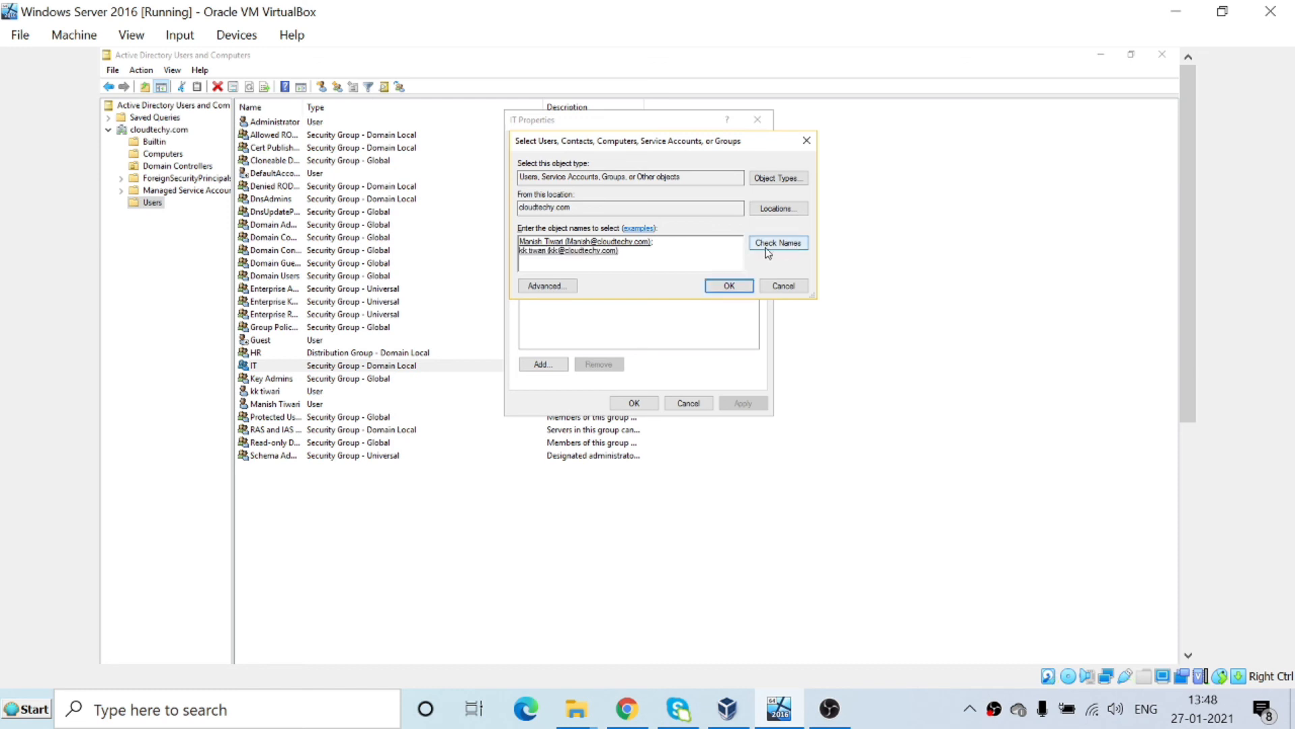
{"action": "left_click", "coordinate": [727, 286]}
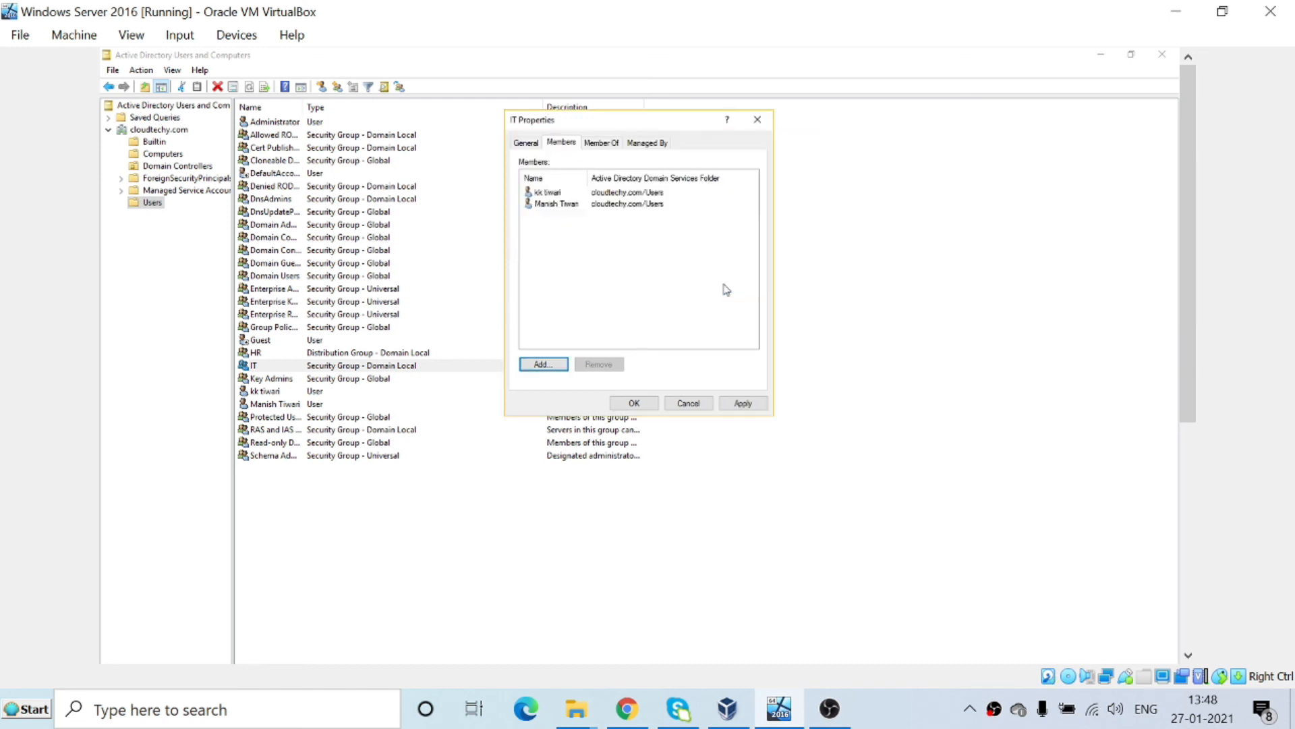
{"action": "left_click", "coordinate": [743, 403]}
{"action": "left_click", "coordinate": [633, 403]}
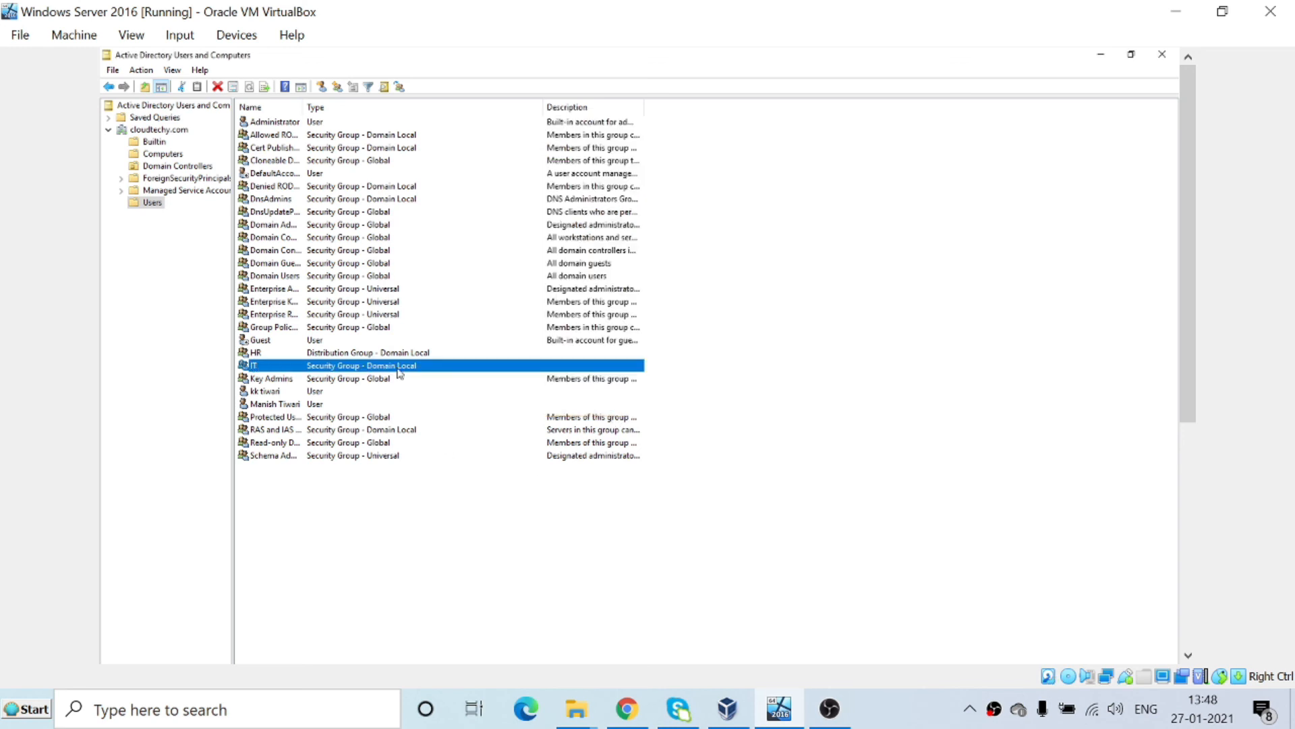
Review the IT group's two members in its properties and close without changes.
{"action": "double_click", "coordinate": [323, 370]}
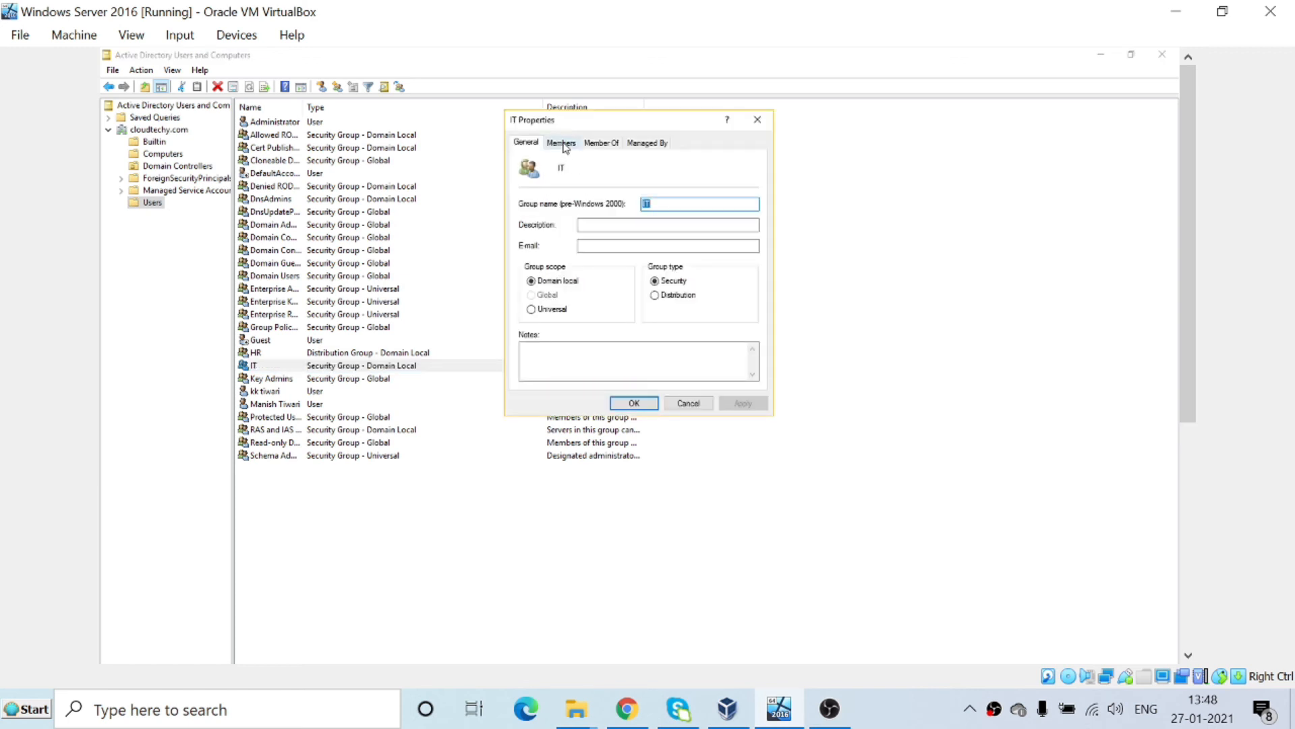
{"action": "left_click", "coordinate": [561, 143]}
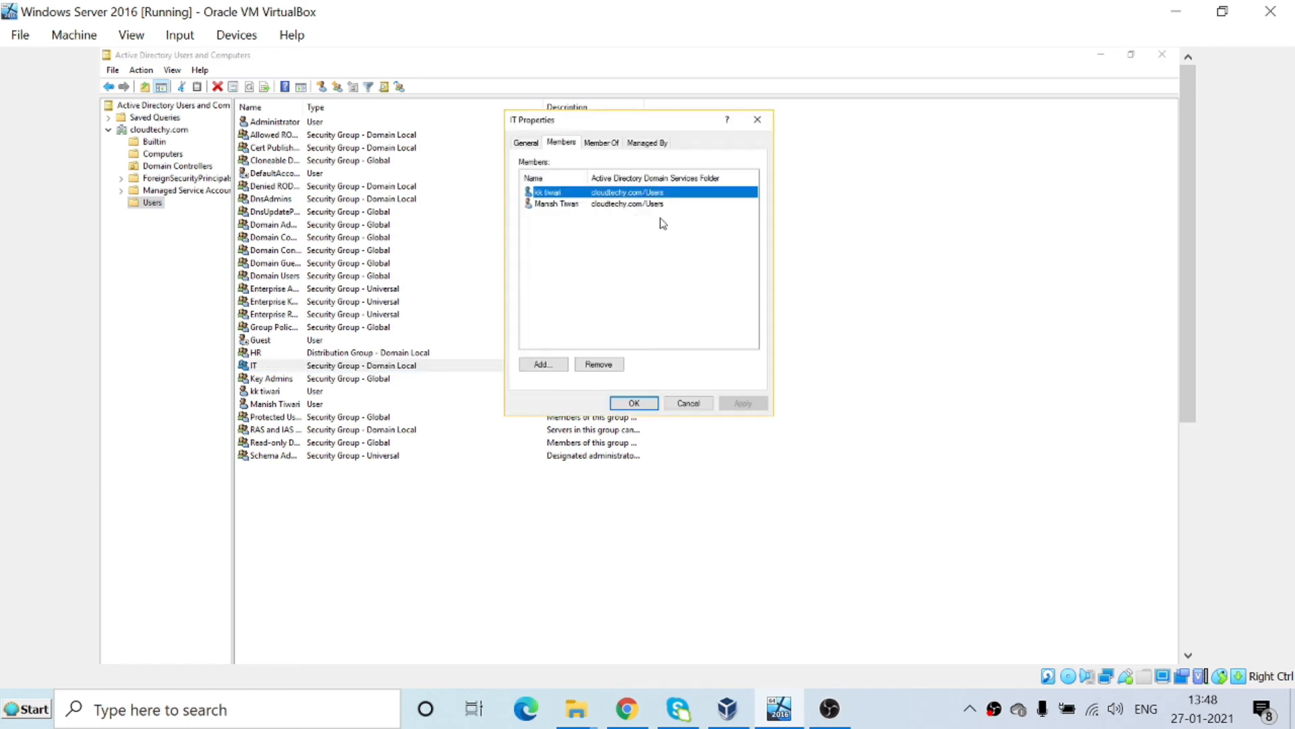
{"action": "left_click", "coordinate": [640, 204], "text": "shift"}
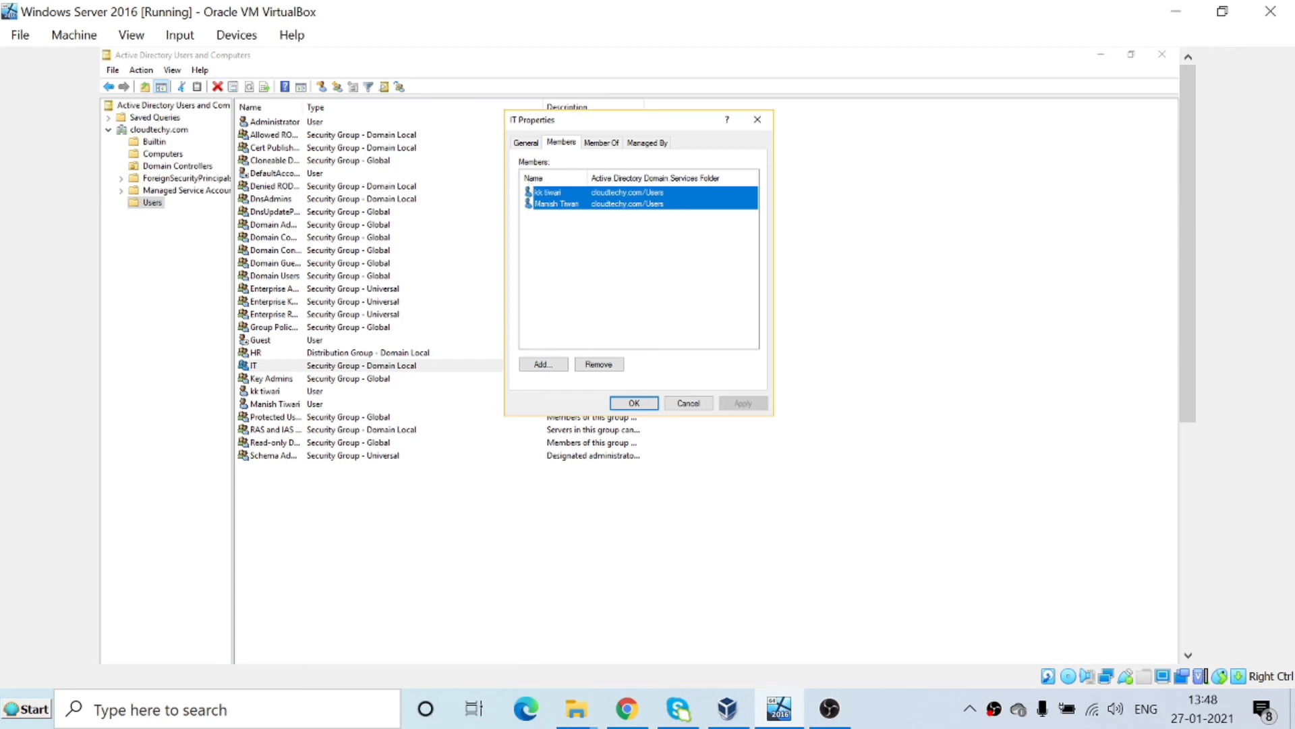
{"action": "left_click", "coordinate": [688, 402]}
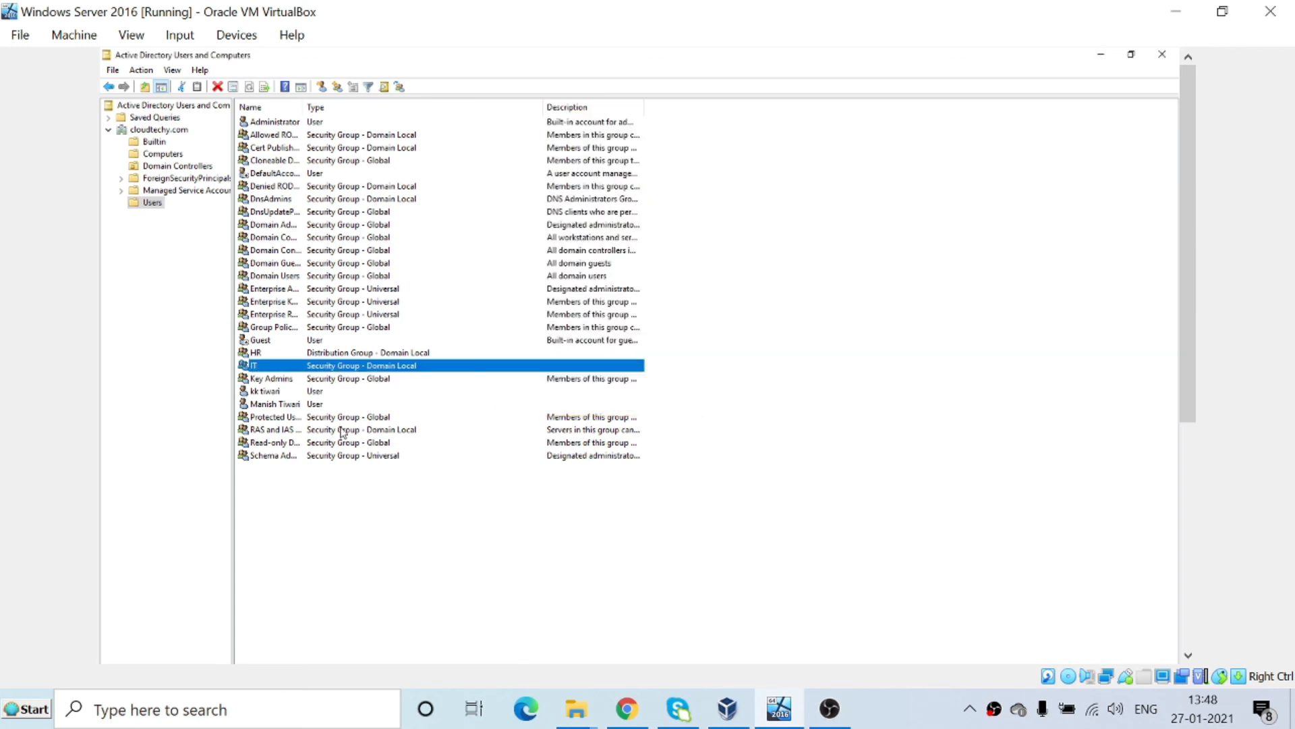
Select the two new user accounts in the Users list.
{"action": "left_click", "coordinate": [272, 406]}
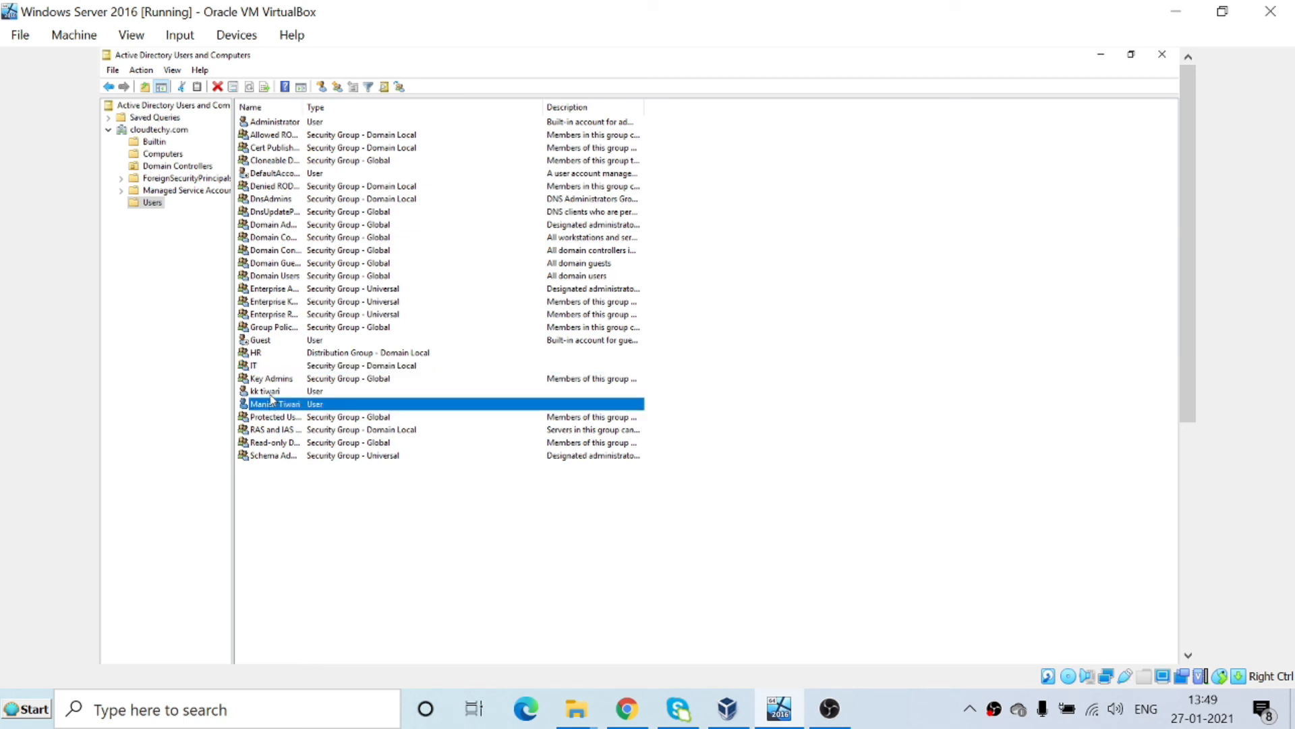
{"action": "left_click", "coordinate": [271, 394]}
{"action": "left_click", "coordinate": [272, 408]}
Remove both user members from the IT group, confirming each removal, and save with OK.
{"action": "double_click", "coordinate": [262, 368]}
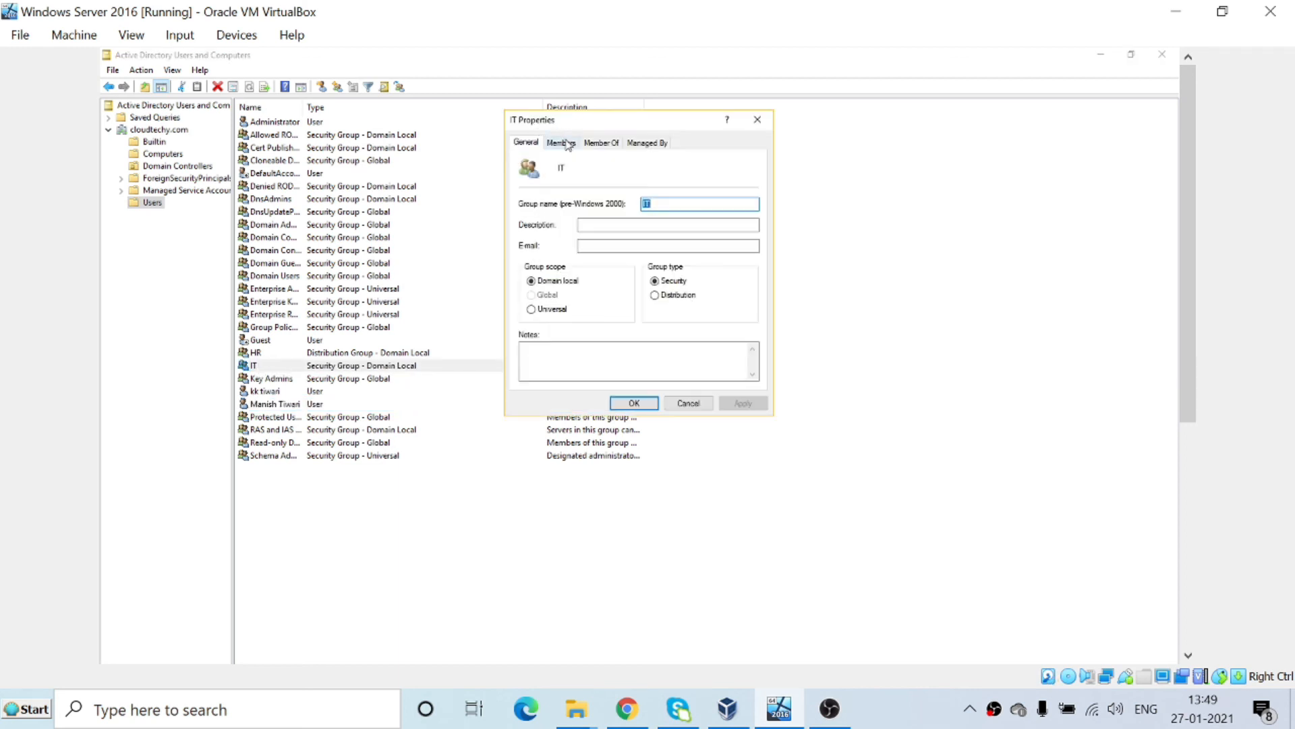
{"action": "left_click", "coordinate": [567, 143]}
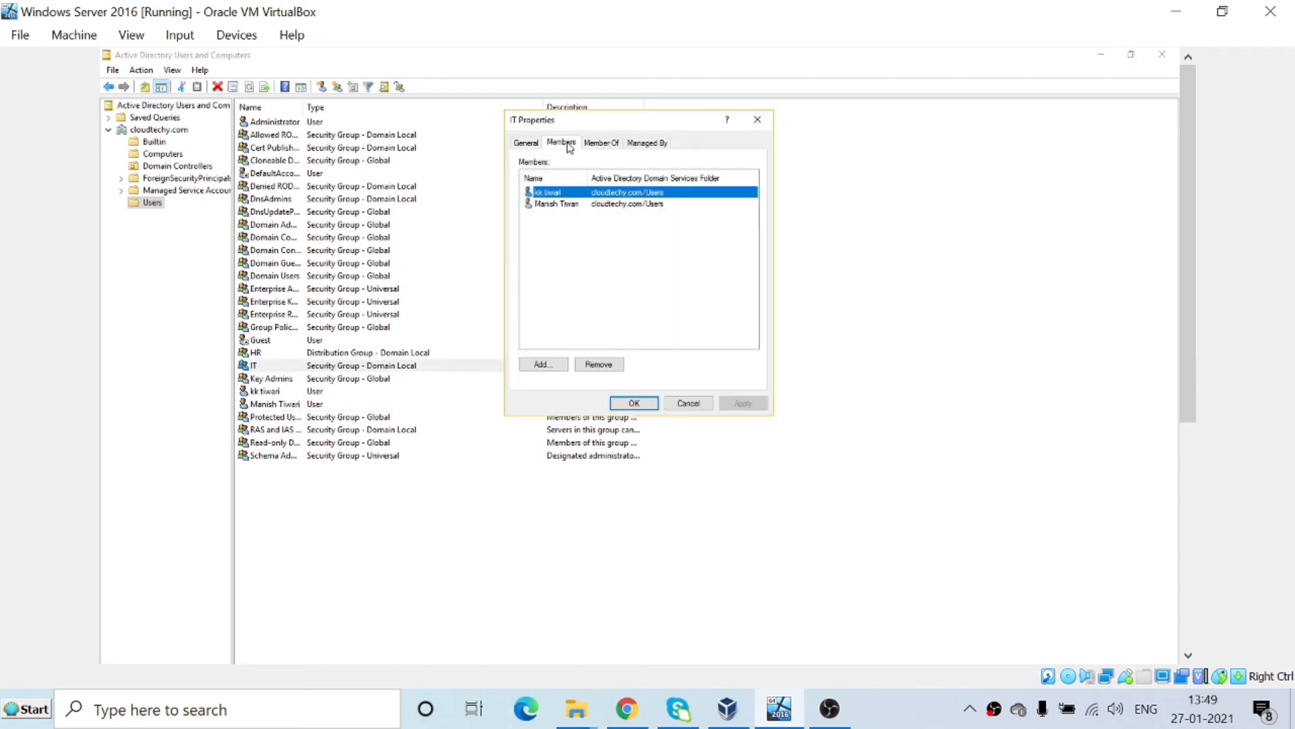
{"action": "left_click", "coordinate": [596, 365]}
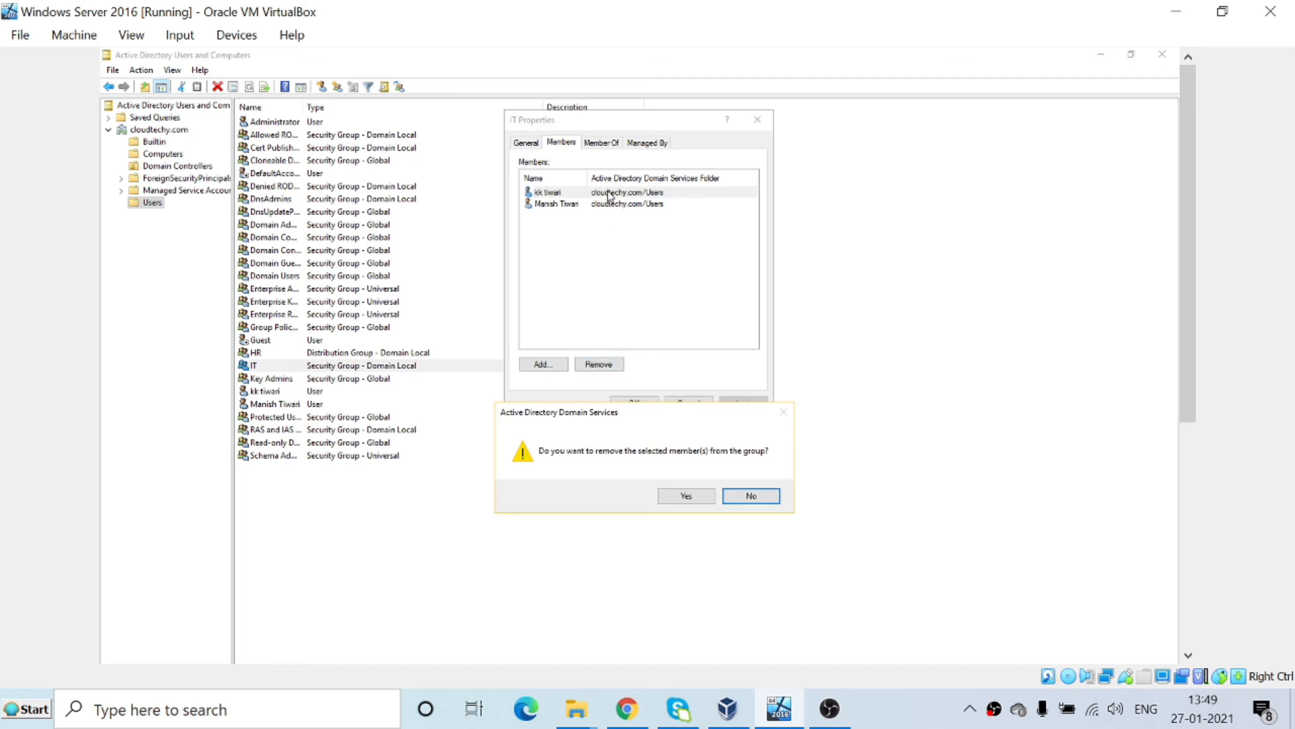
{"action": "left_click", "coordinate": [672, 497]}
{"action": "left_click", "coordinate": [595, 194]}
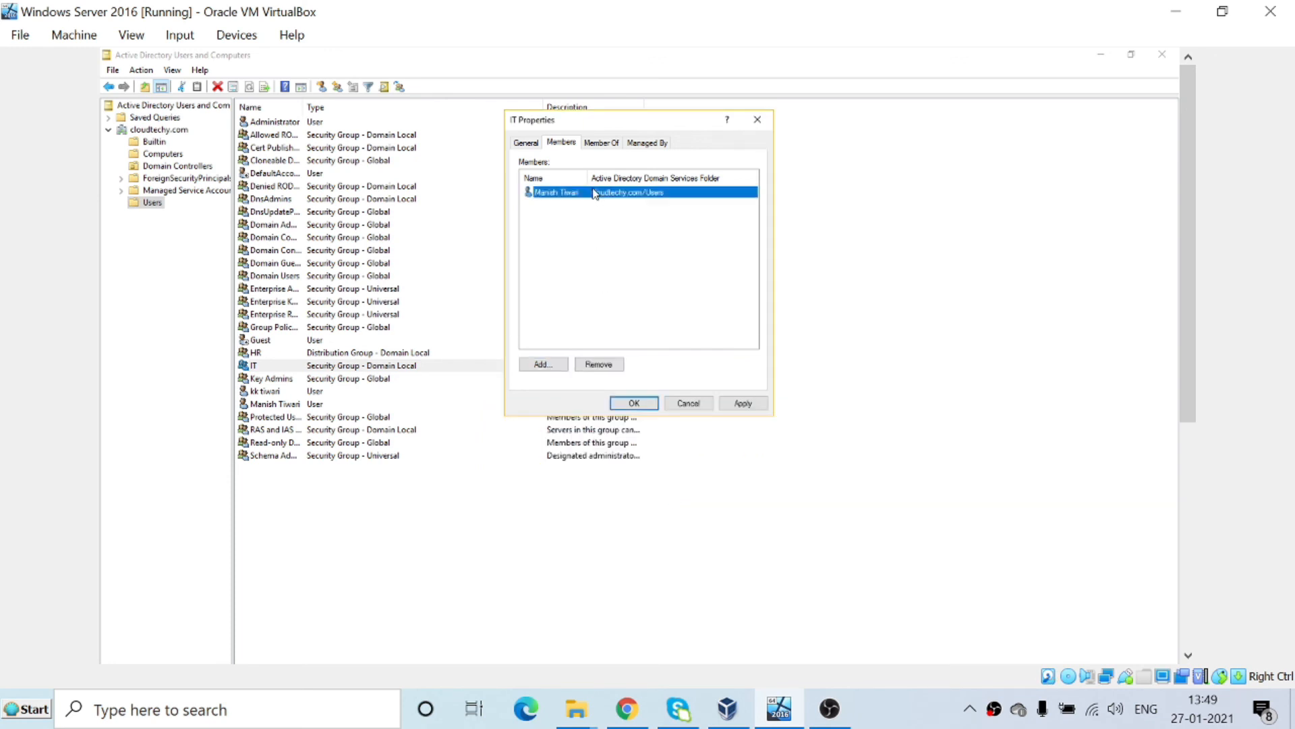
{"action": "left_click", "coordinate": [615, 370]}
{"action": "left_click", "coordinate": [694, 497]}
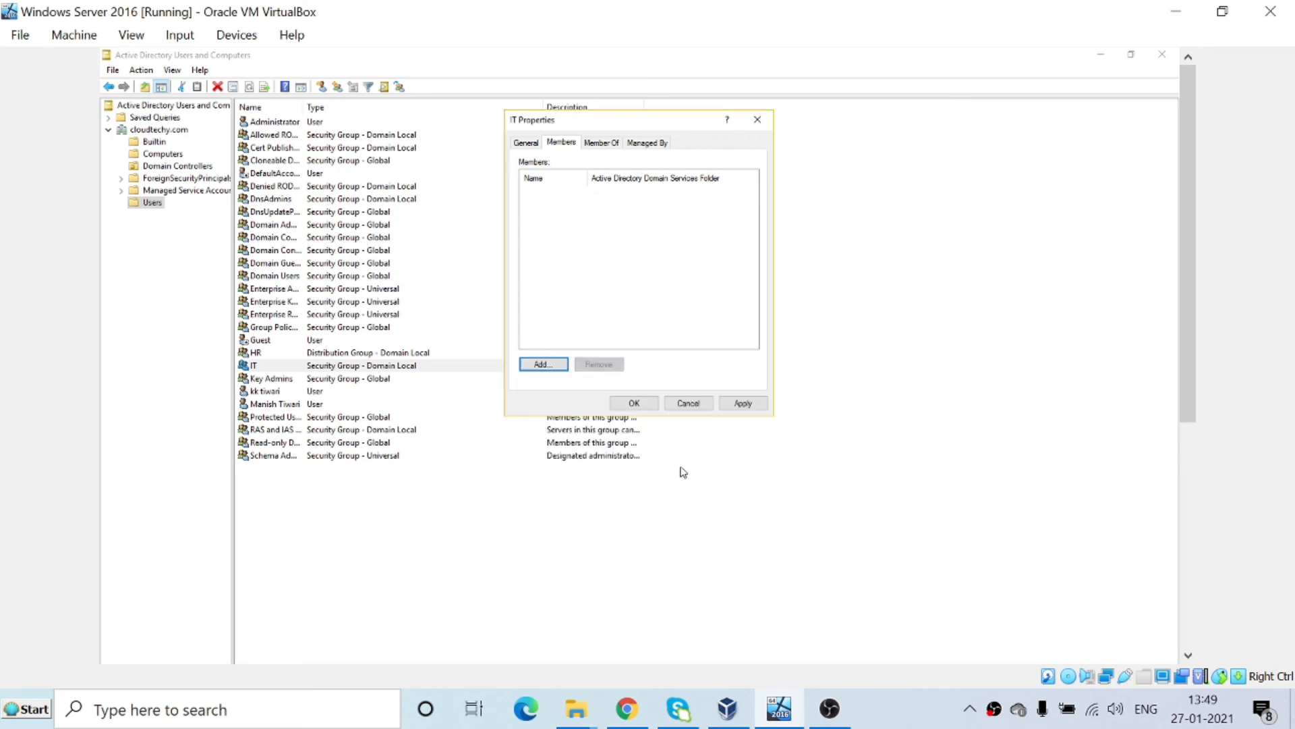
{"action": "left_click", "coordinate": [652, 407]}
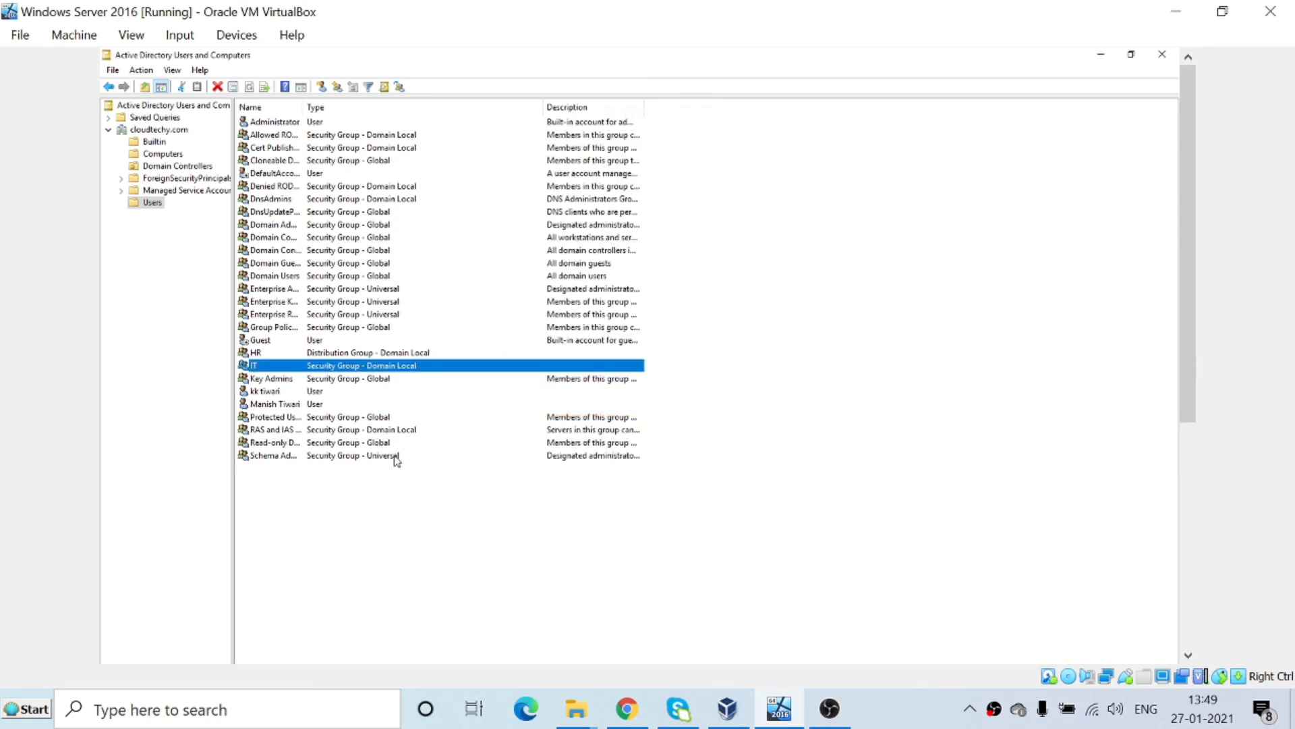
{"action": "left_click", "coordinate": [276, 394]}
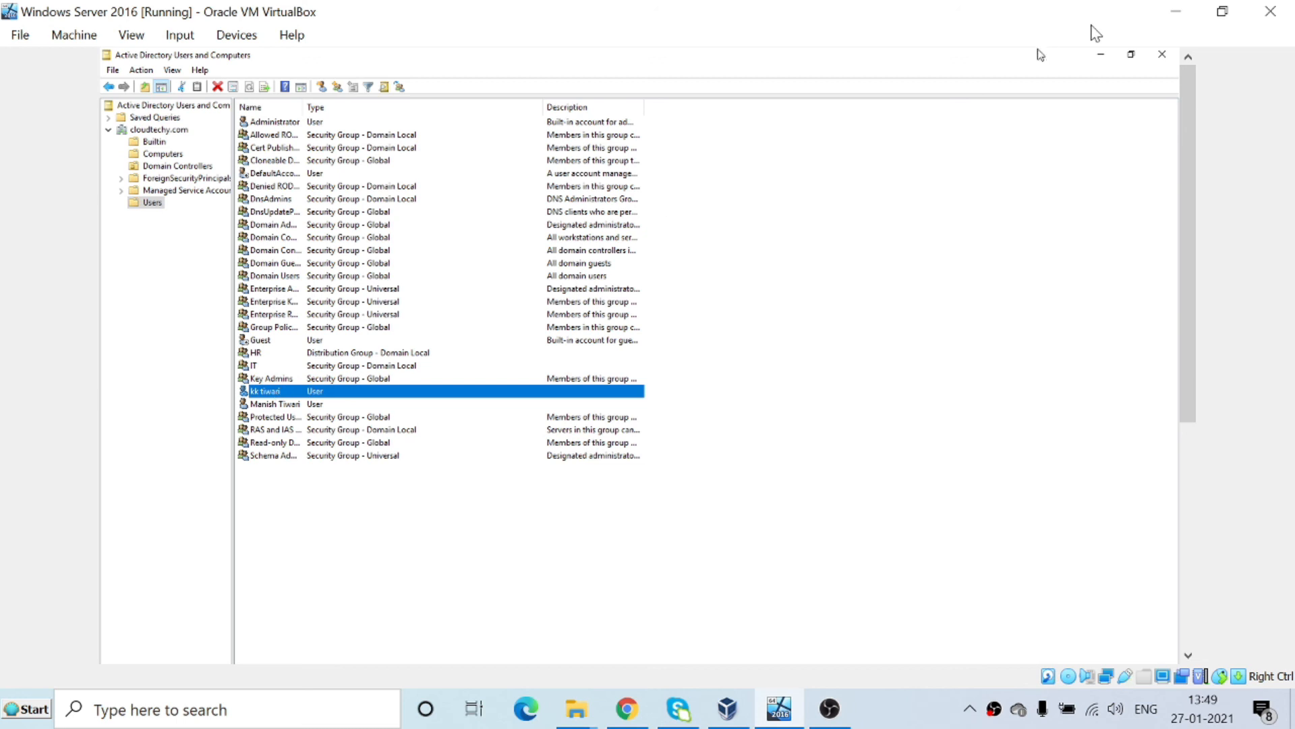
Minimize ADUC and lock the guest session via VirtualBox's Insert Ctrl-Alt-Del.
{"action": "left_click", "coordinate": [1102, 55]}
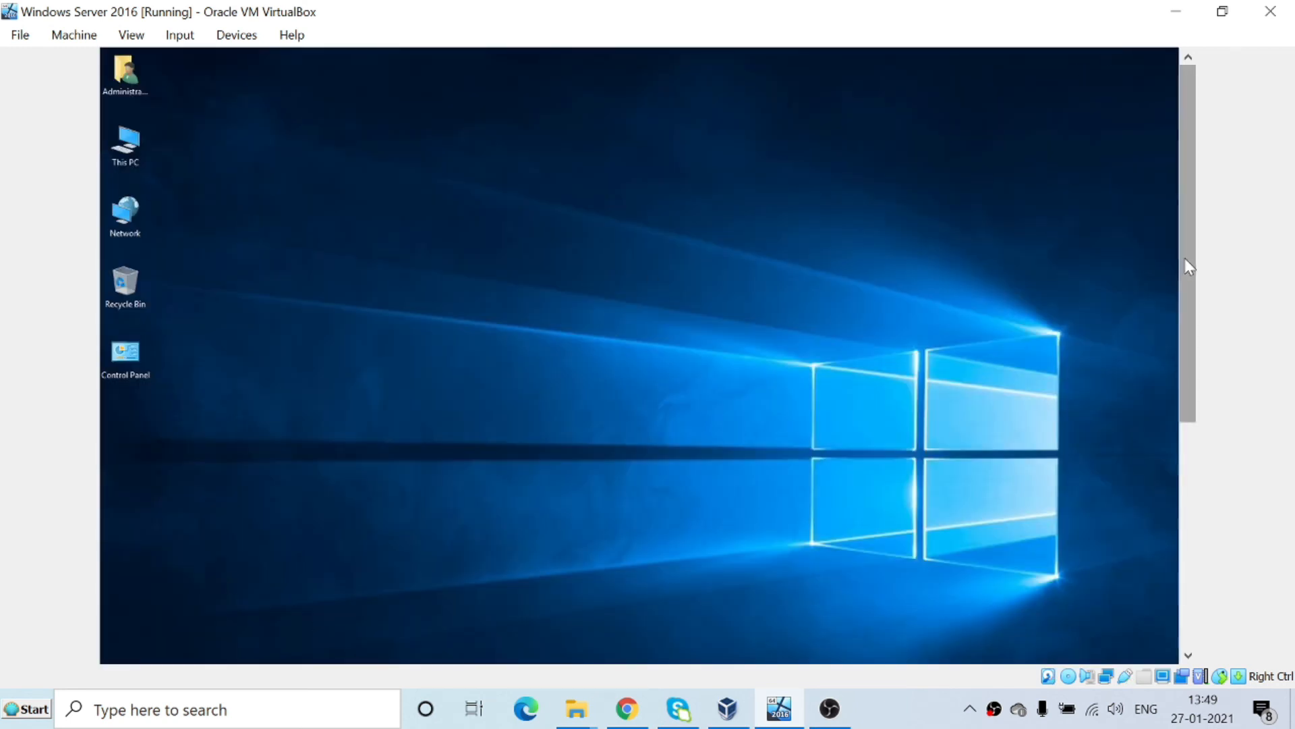
{"action": "left_click_drag", "start_coordinate": [1185, 258], "coordinate": [1205, 525]}
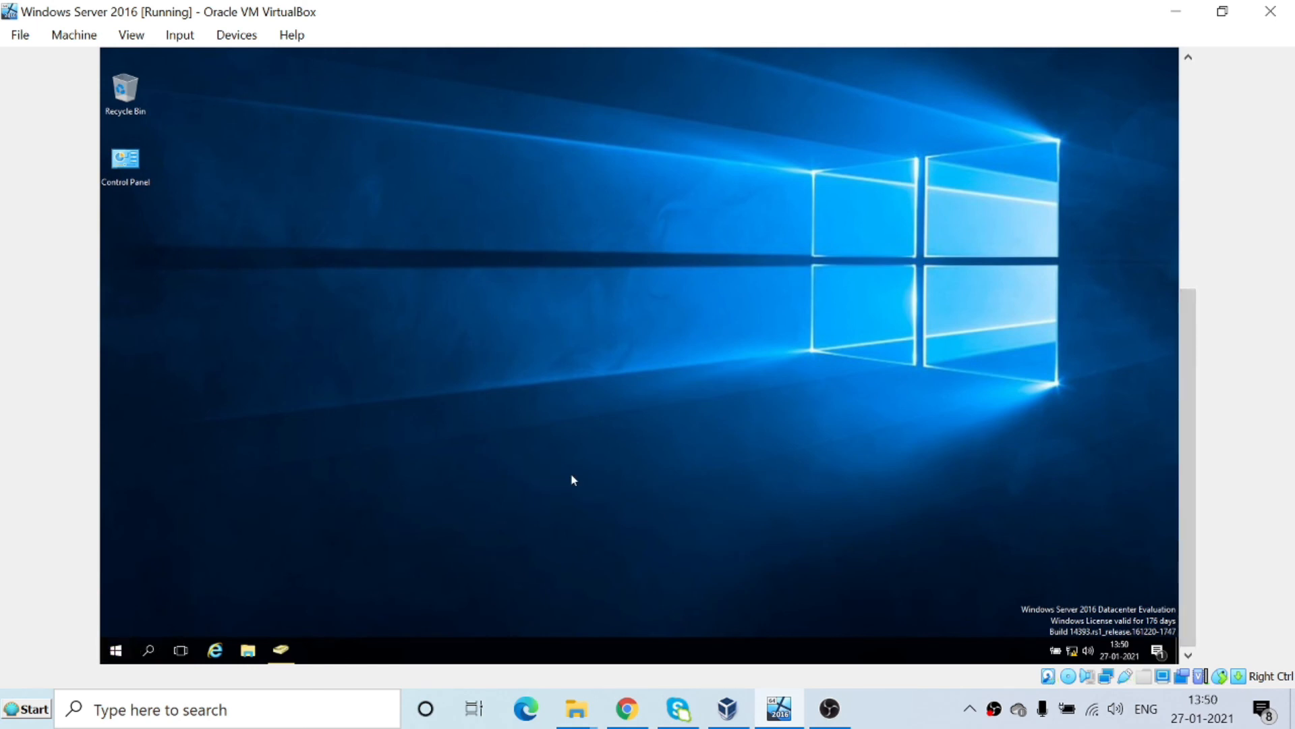
{"action": "left_click", "coordinate": [181, 37]}
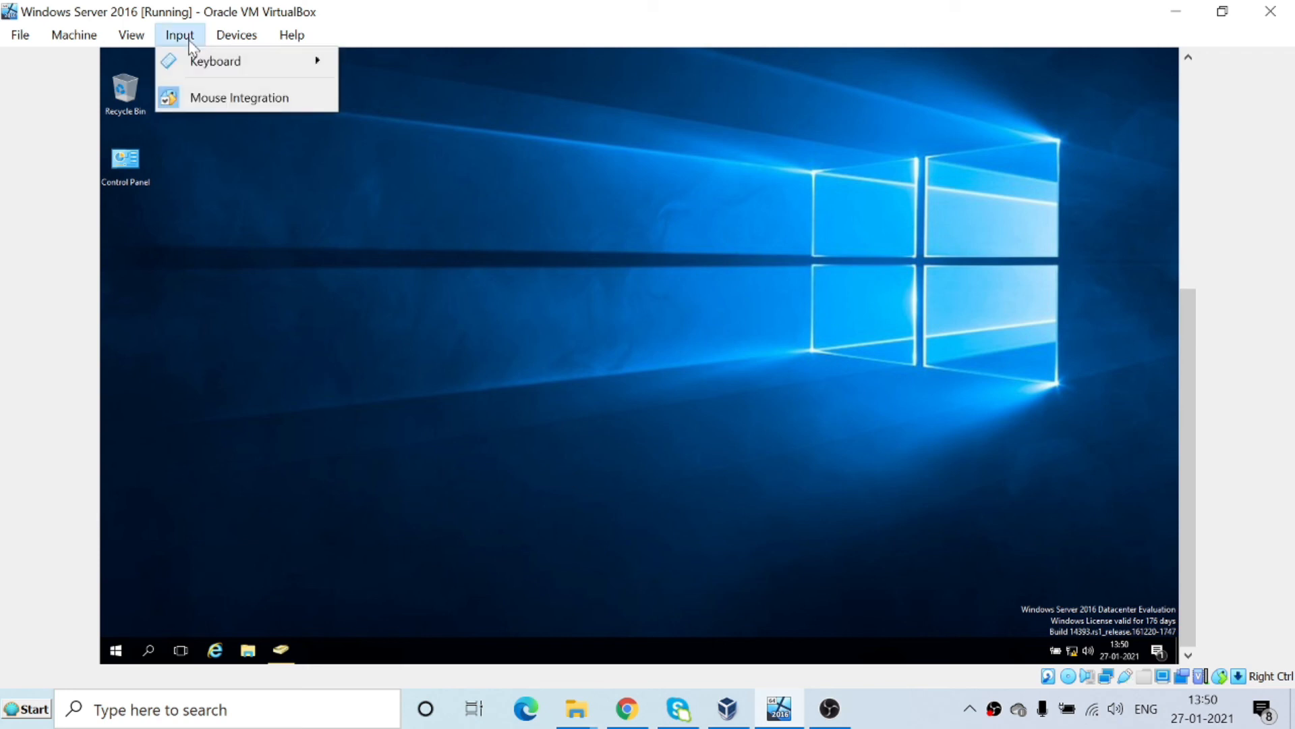
{"action": "mouse_move", "coordinate": [208, 62]}
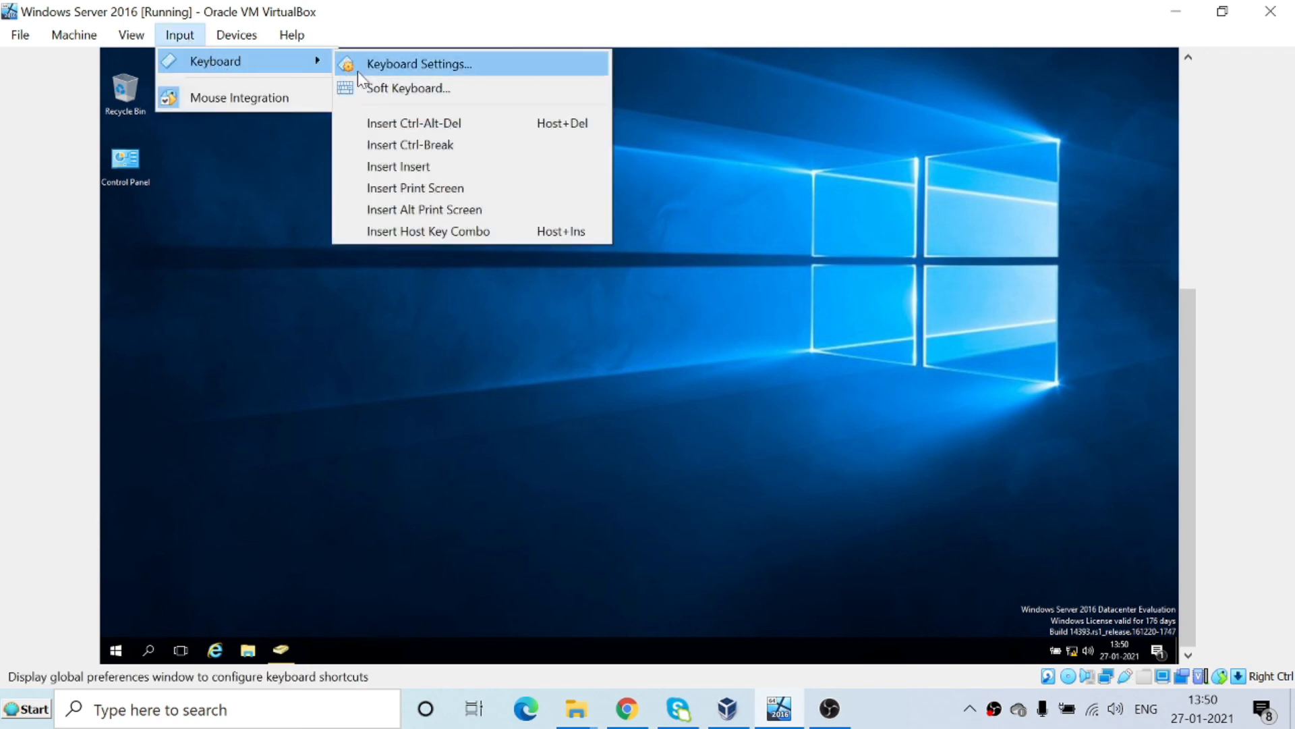
{"action": "left_click", "coordinate": [403, 128]}
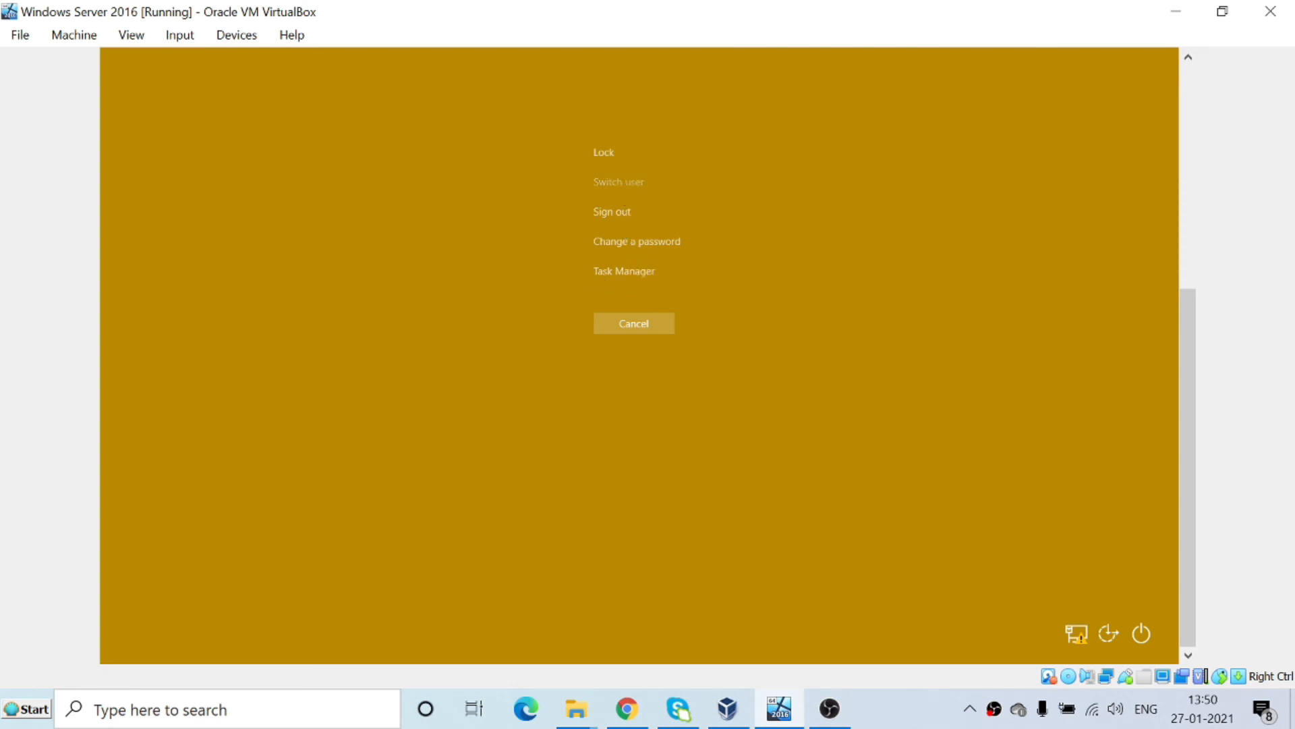
{"action": "left_click", "coordinate": [627, 182]}
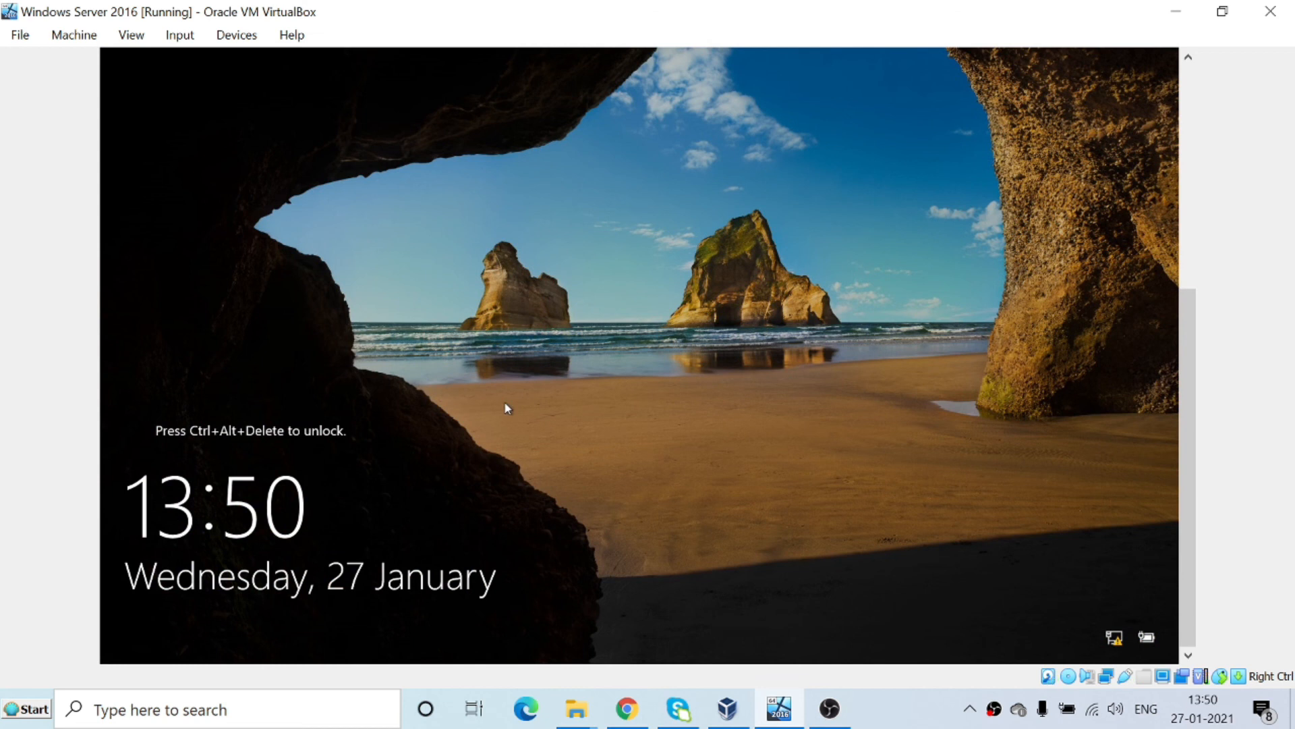
Send Ctrl-Alt-Del again from the lock screen to reach the sign-in screen.
{"action": "left_click", "coordinate": [183, 40]}
{"action": "mouse_move", "coordinate": [256, 61]}
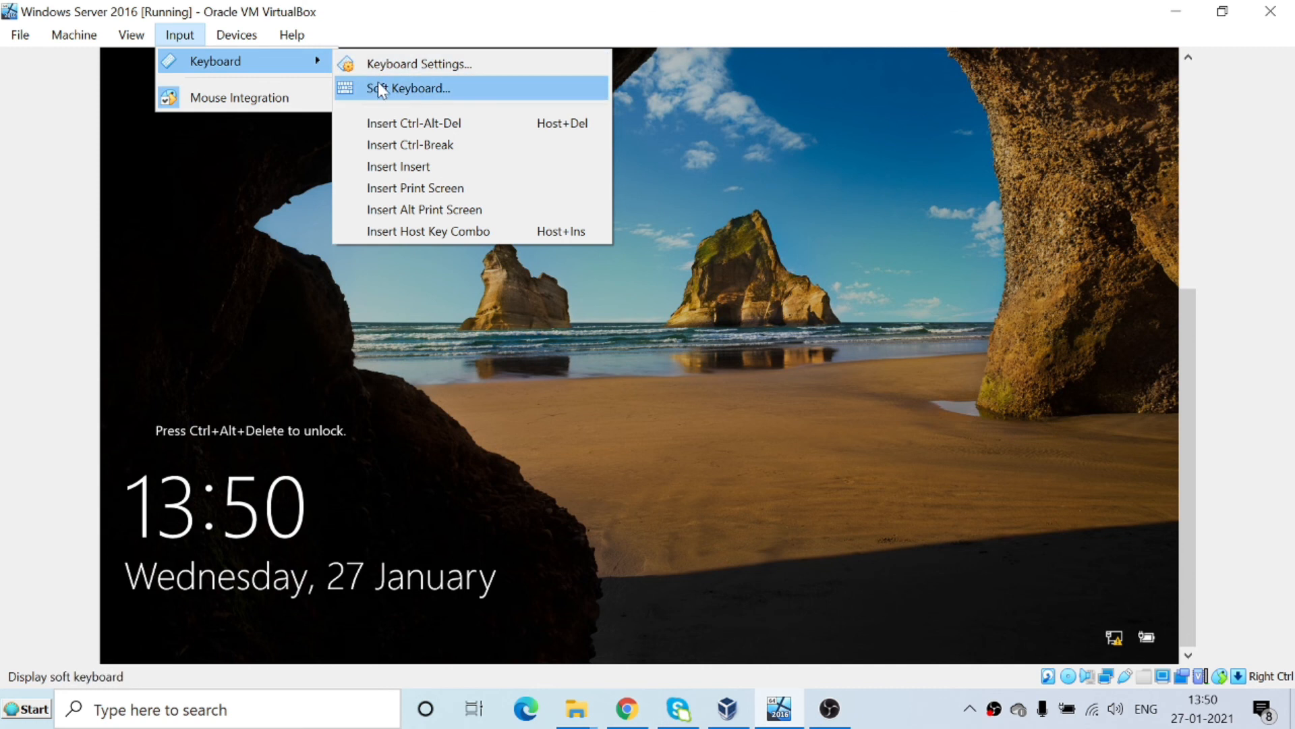
{"action": "left_click", "coordinate": [390, 123]}
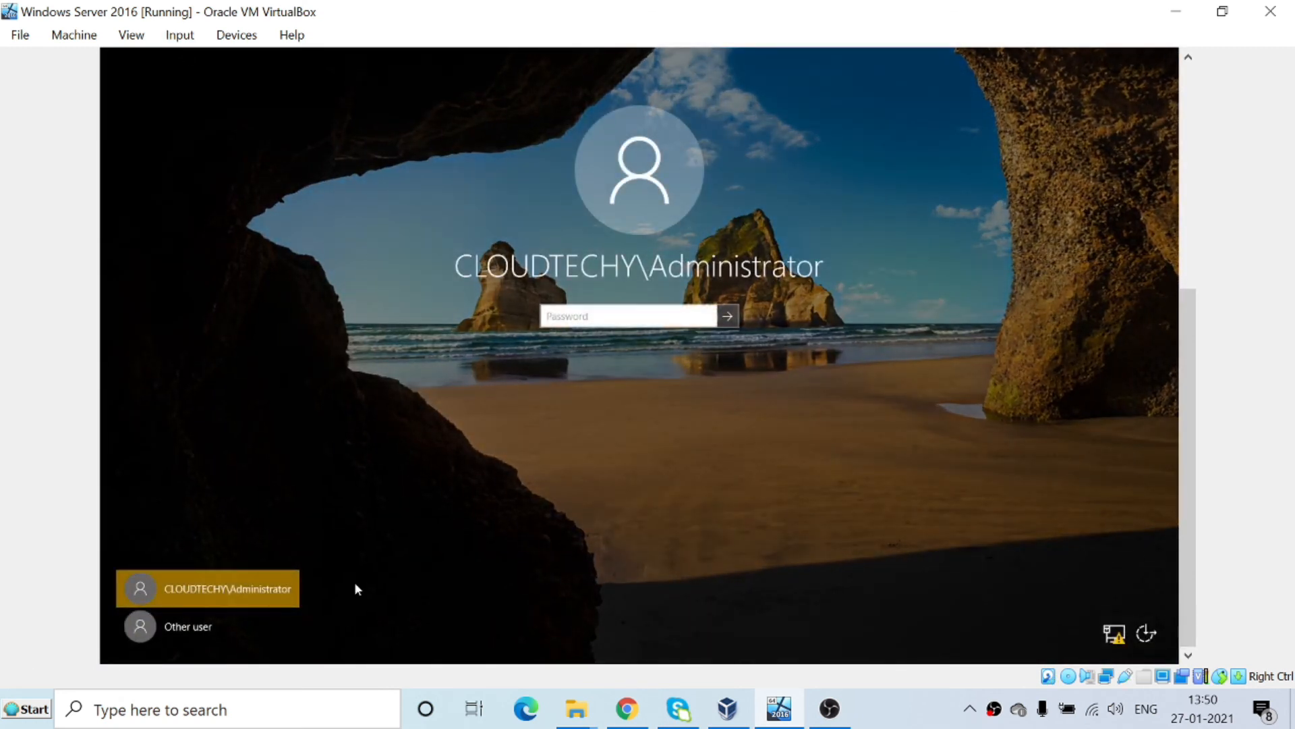
Choose Other user and enter the new user's name and password.
{"action": "left_click", "coordinate": [192, 629]}
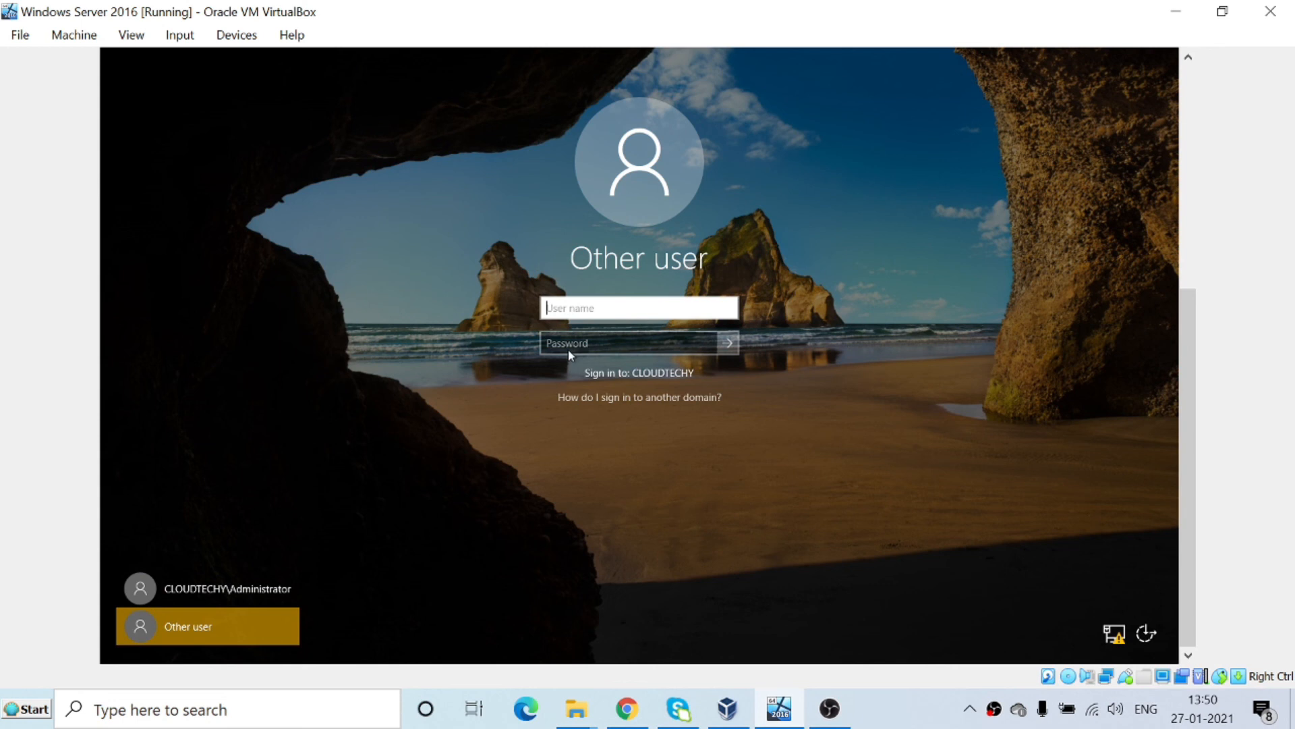
{"action": "left_click", "coordinate": [582, 312]}
{"action": "type", "text": "kk"}
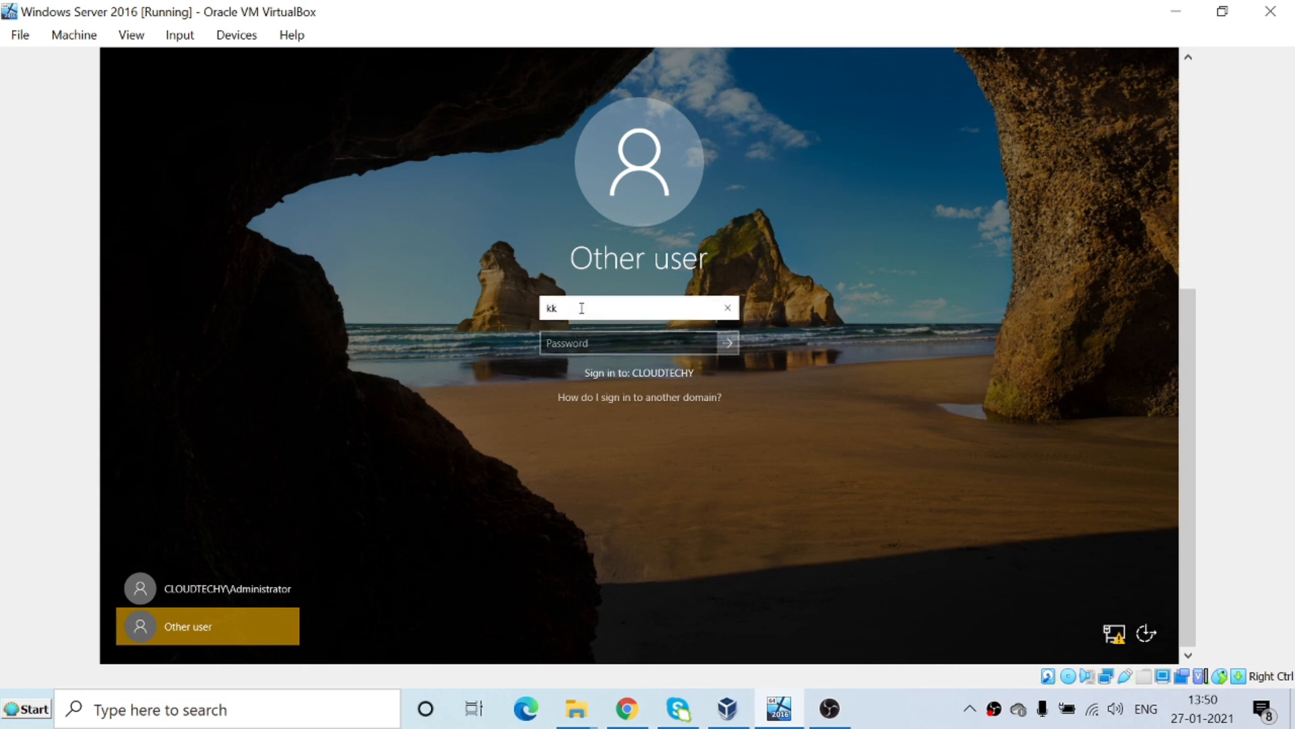
{"action": "key", "text": "Tab"}
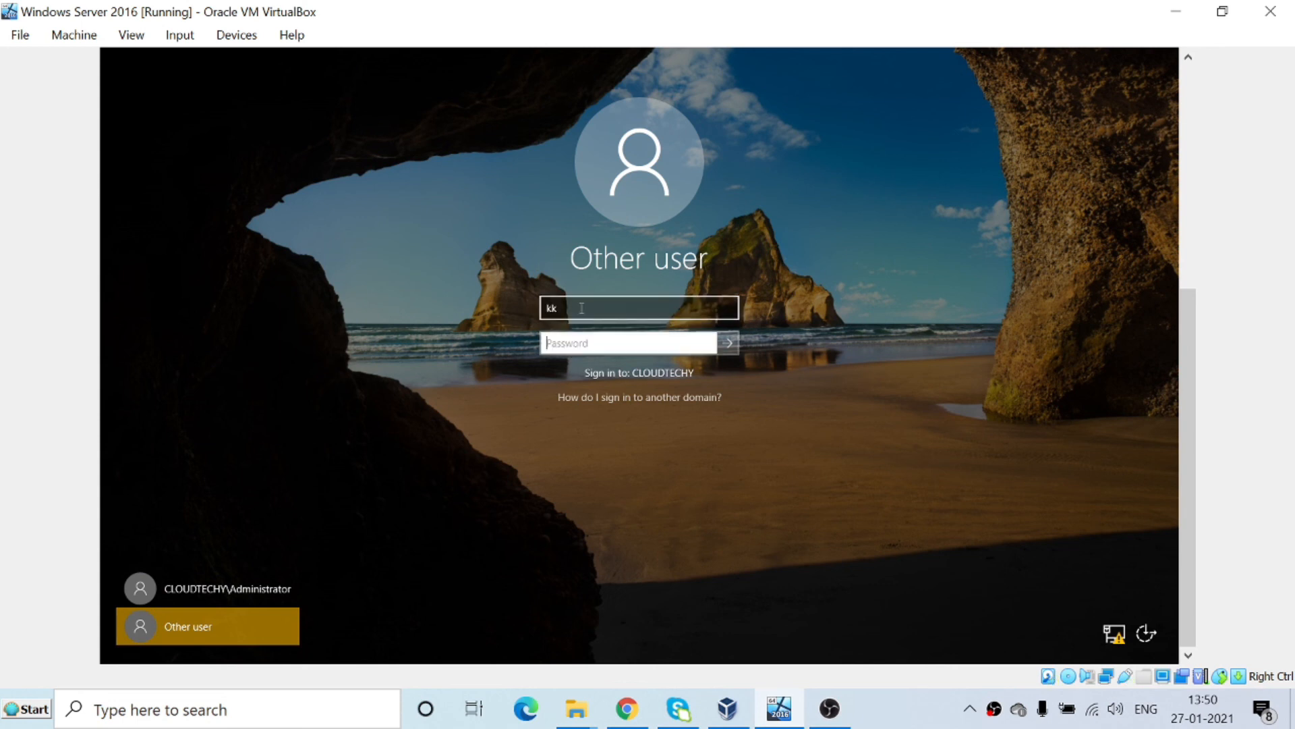
{"action": "type", "text": "••••••••"}
Submit the sign-in, dismiss the refused-sign-in message, and return to the Administrator tile.
{"action": "key", "text": "Return"}
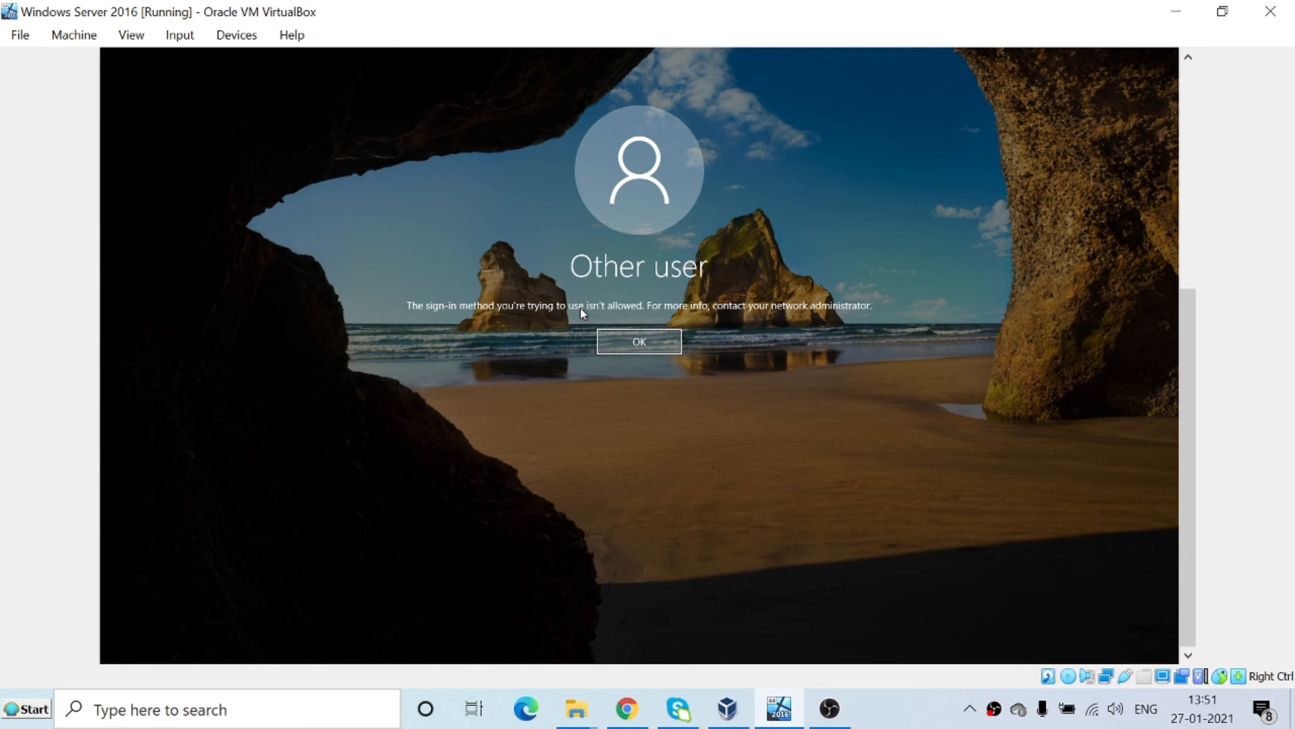
{"action": "left_click", "coordinate": [638, 342]}
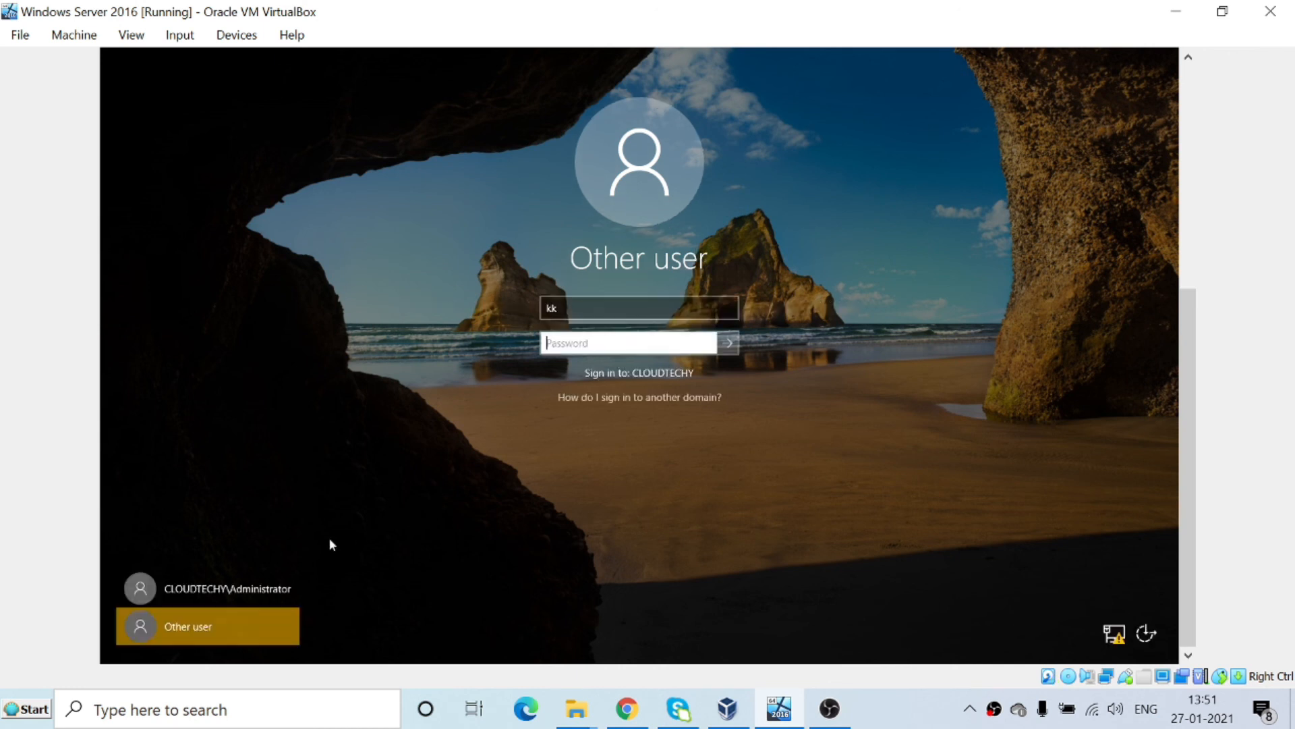
{"action": "left_click", "coordinate": [249, 594]}
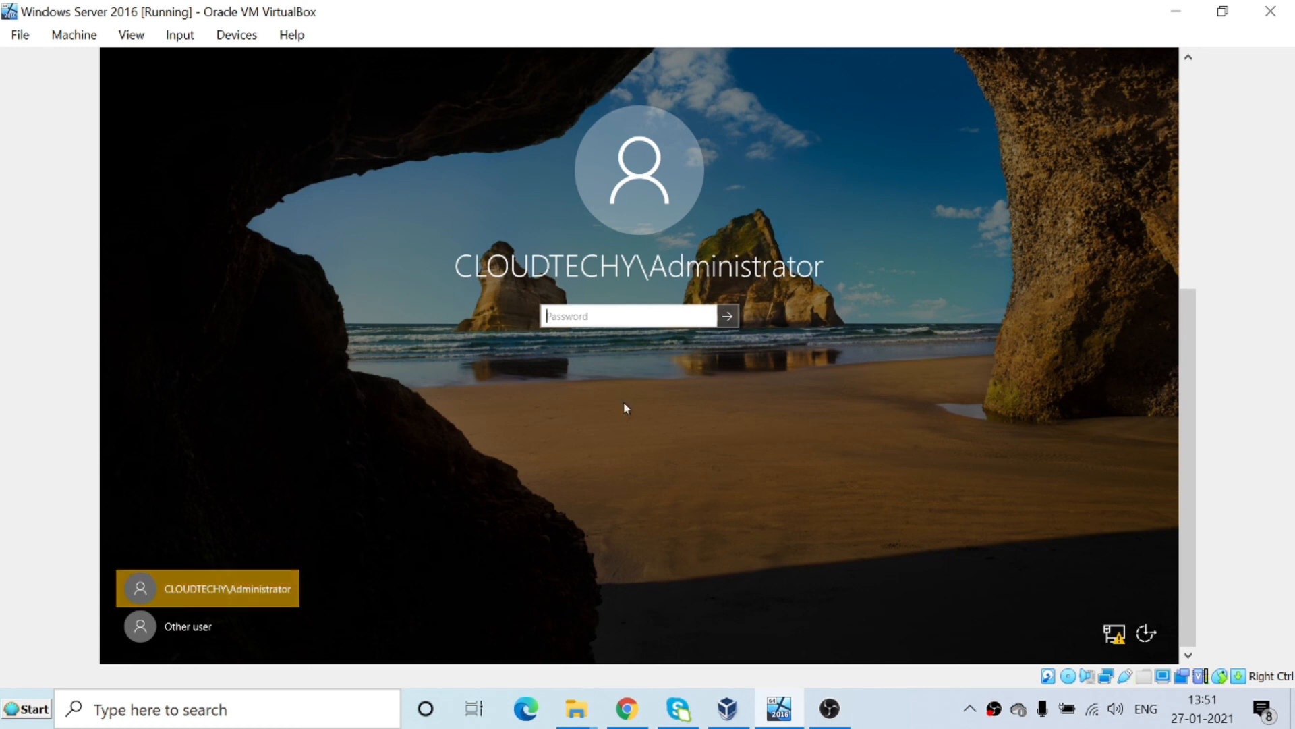
Sign in with the Administrator password and restore Active Directory Users and Computers from the taskbar.
{"action": "type", "text": "***********"}
{"action": "key", "text": "Return"}
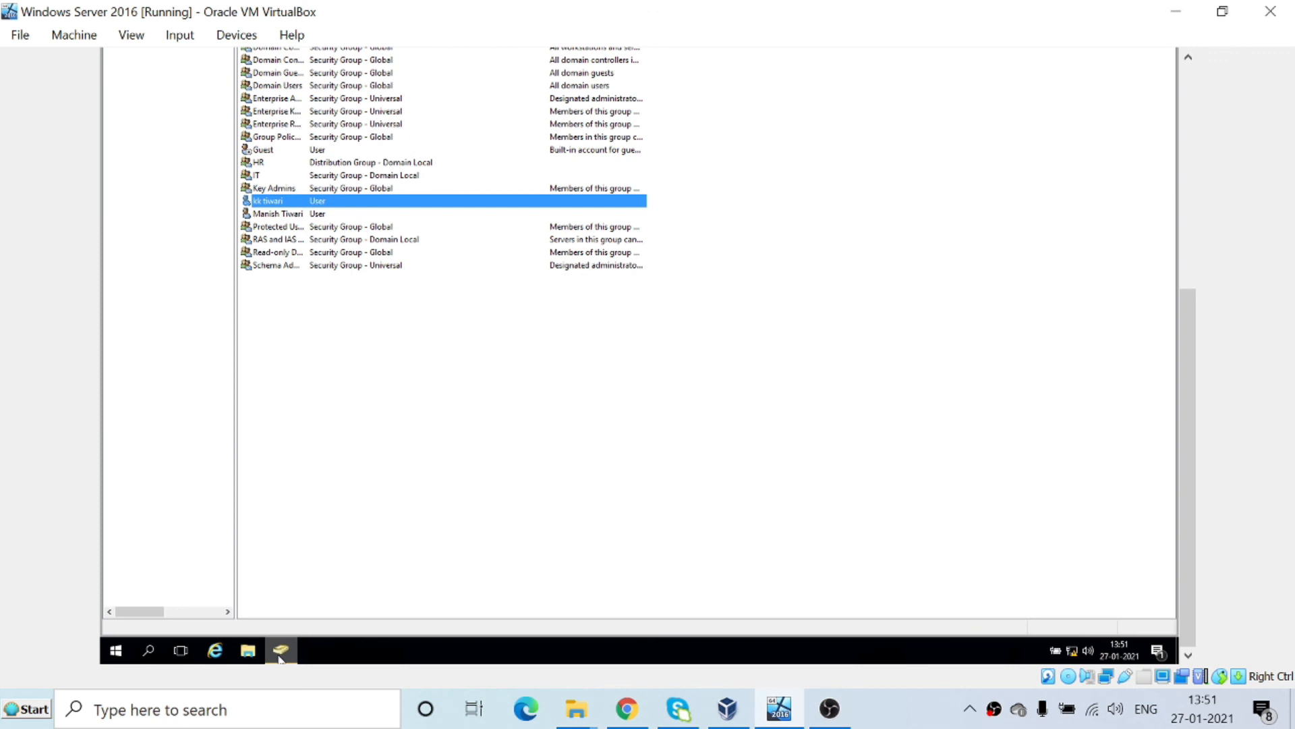
{"action": "left_click", "coordinate": [427, 363]}
{"action": "left_click_drag", "start_coordinate": [1187, 384], "coordinate": [1187, 155]}
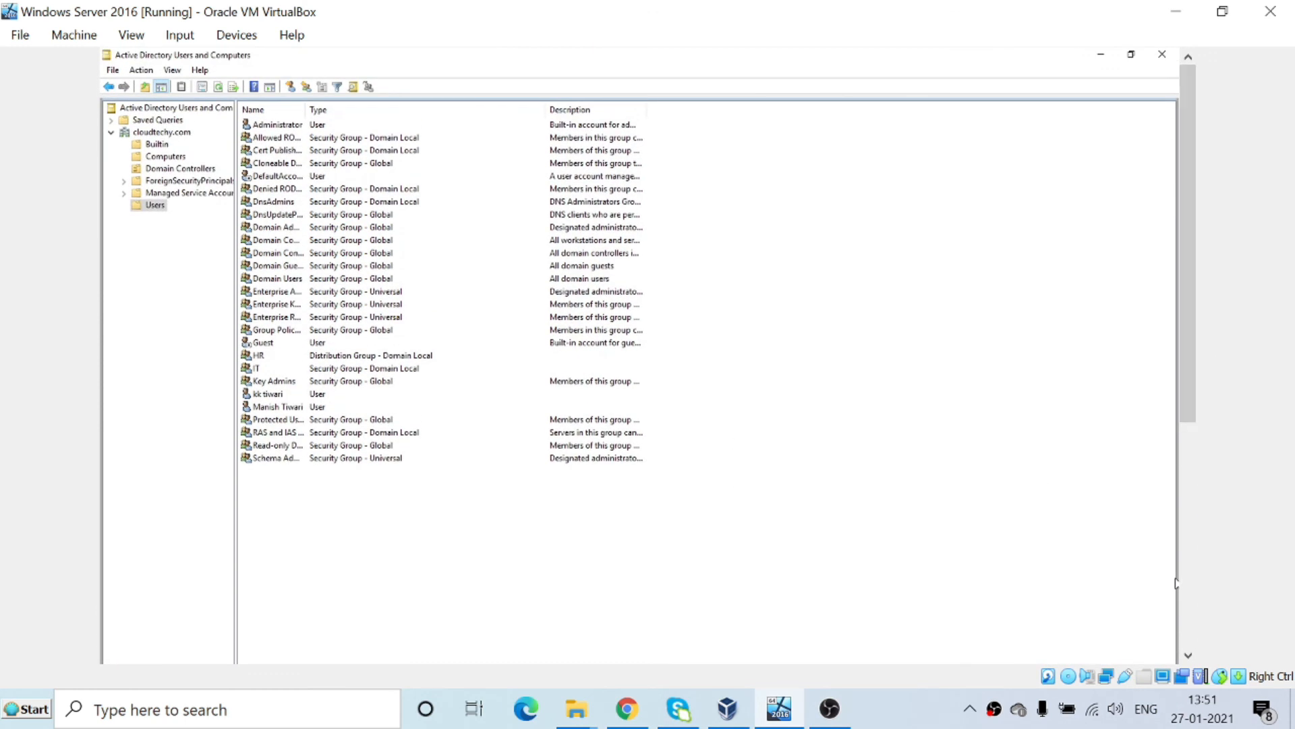